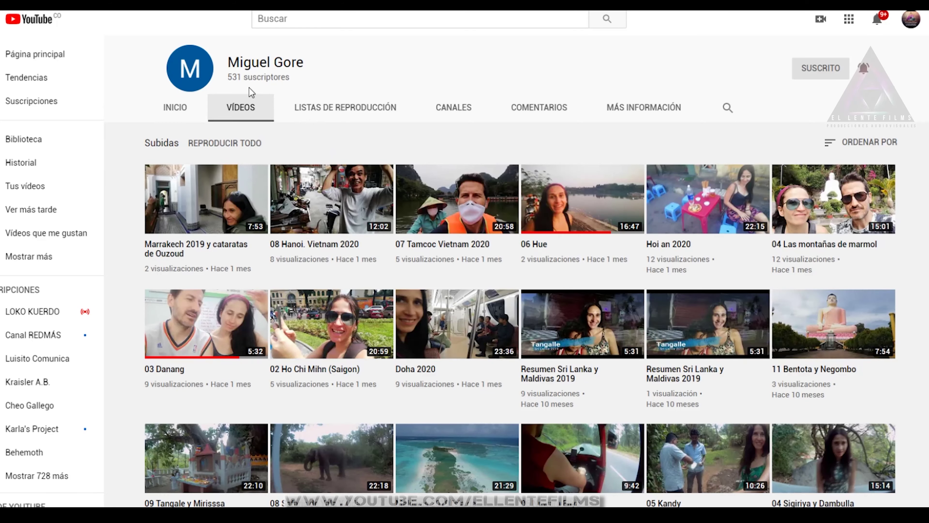
- Replay the Renderizado 3D clip from the beginning and minimize Windows Media Player
scroll(363, 277, "down", 3)
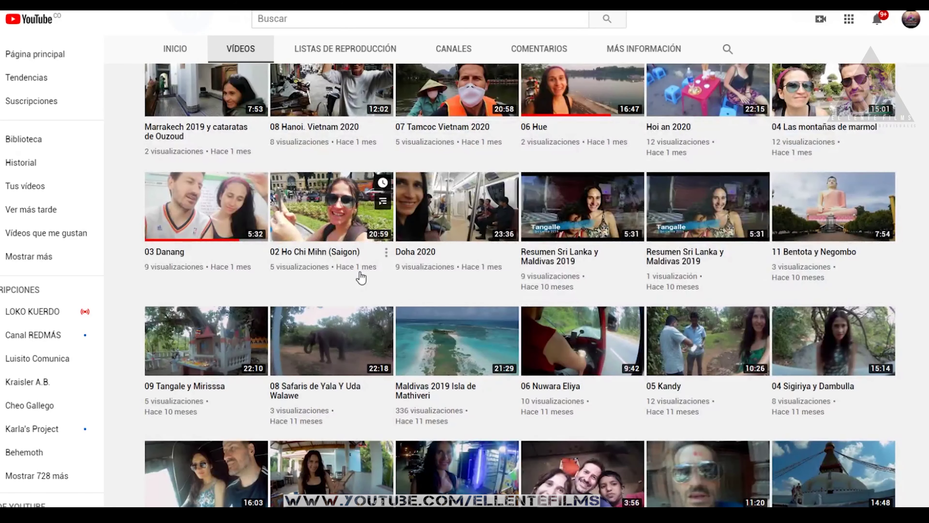
scroll(361, 277, "down", 3)
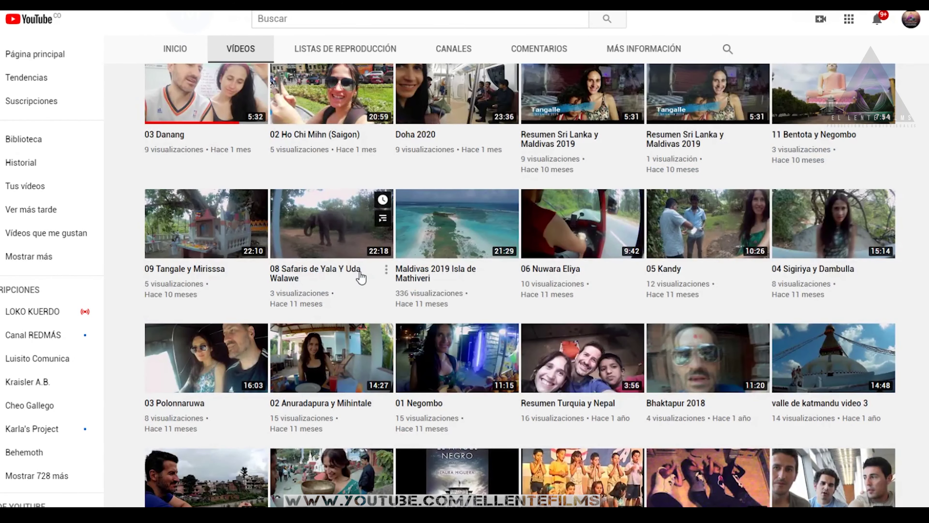
scroll(361, 277, "down", 10)
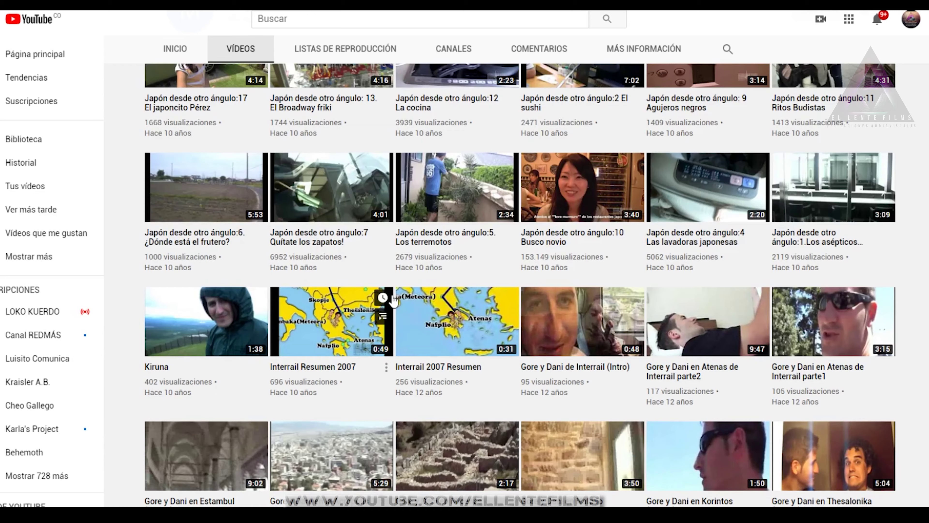
scroll(394, 301, "down", 2)
scroll(393, 300, "up", 10)
scroll(393, 300, "up", 5)
scroll(392, 299, "up", 5)
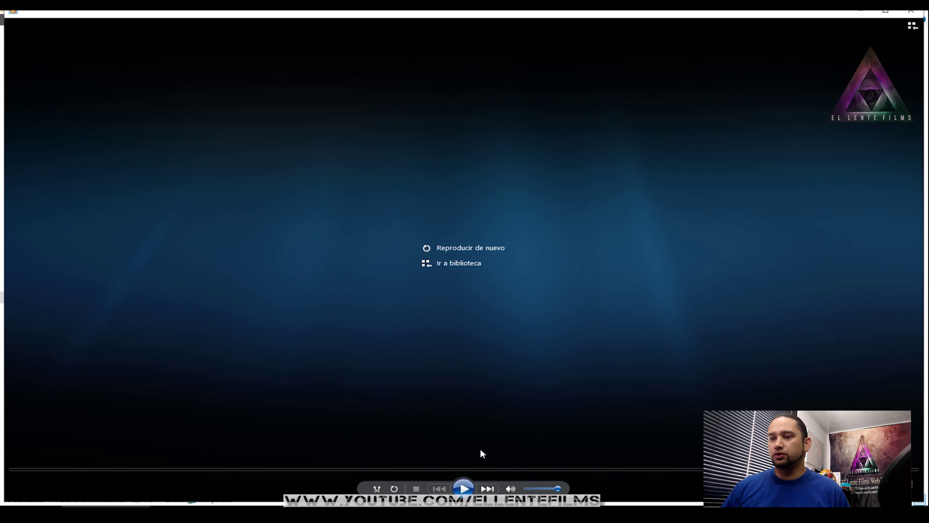
left_click(470, 248)
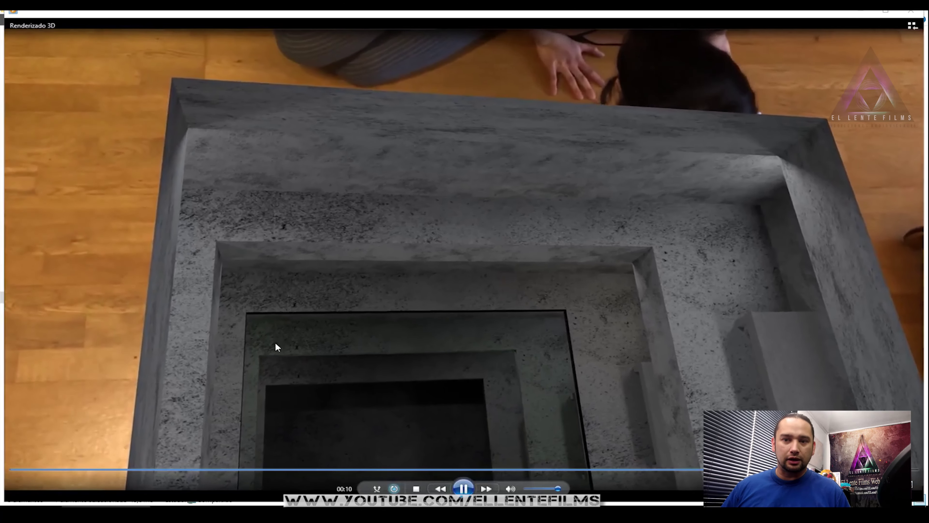
left_click(861, 14)
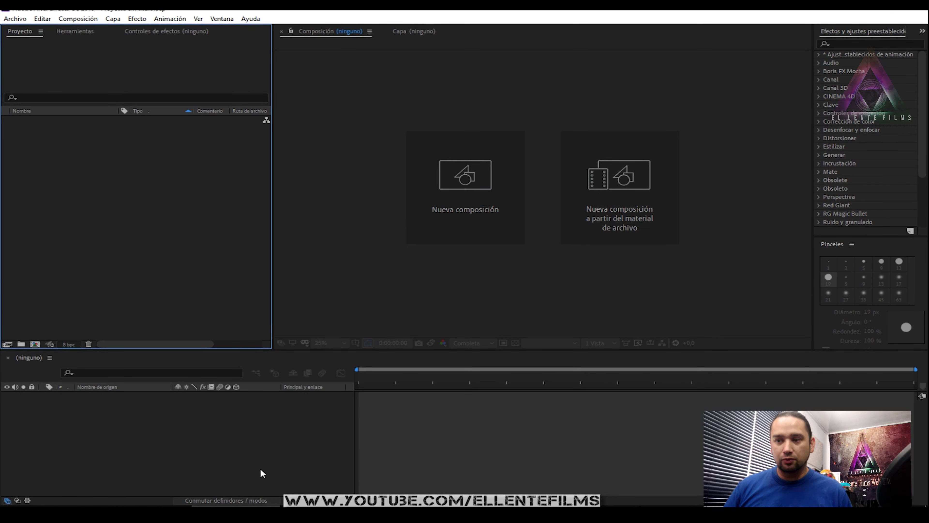
mouse_move(434, 514)
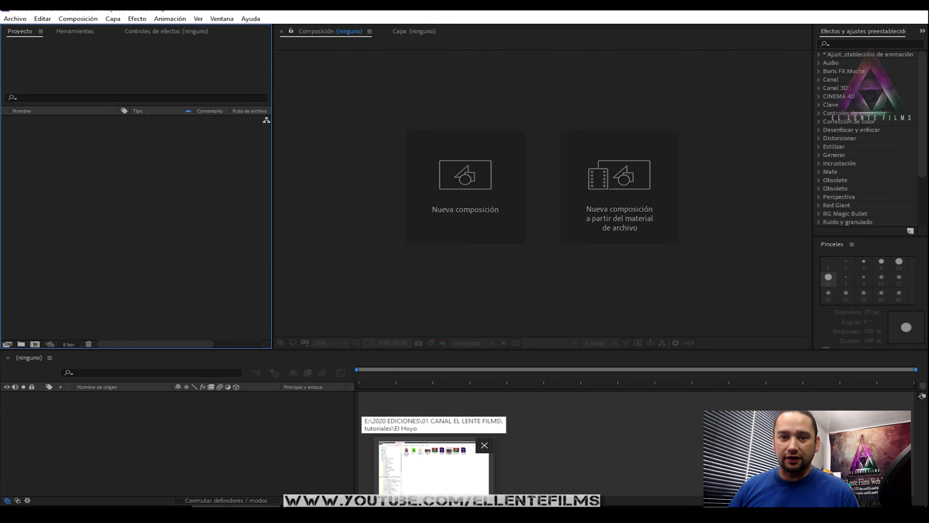
left_click(511, 230)
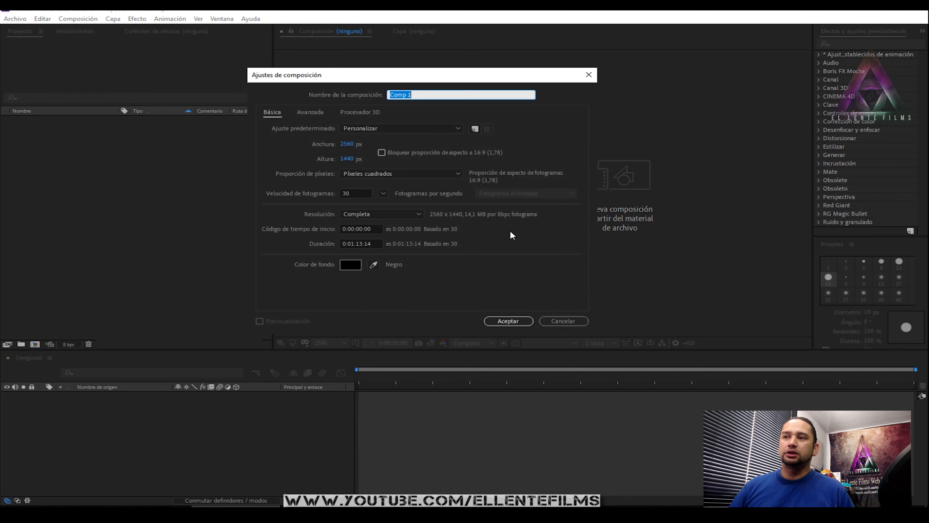
left_click(557, 322)
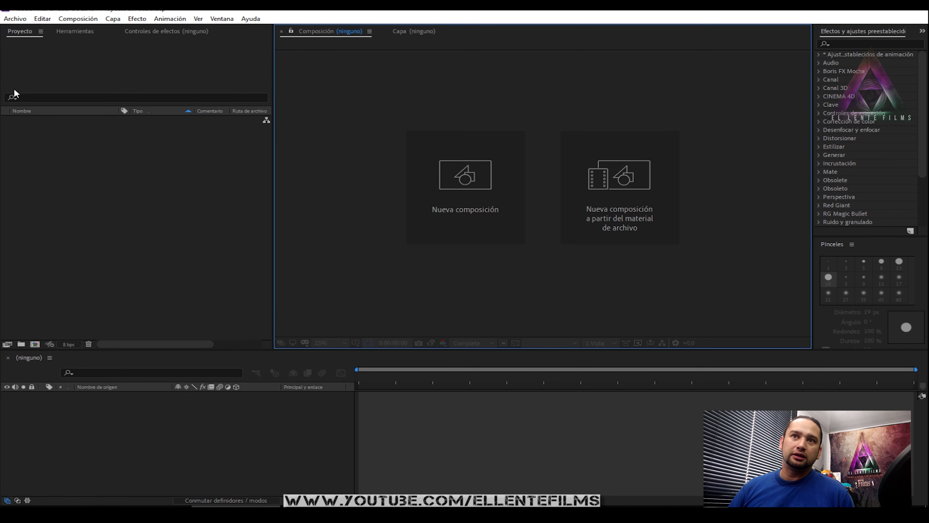
- Cycle the left panel group through the Proyecto, Herramientas and Controles de efectos tabs
left_click(14, 32)
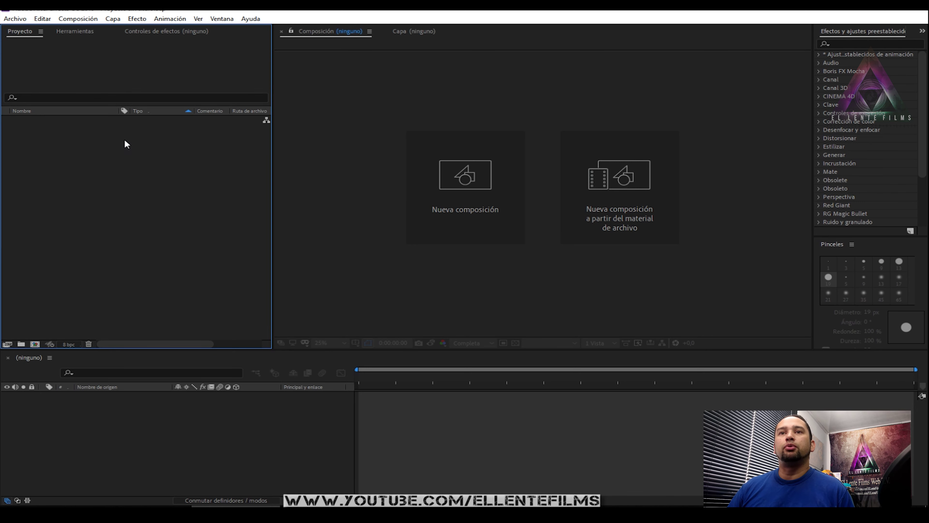
left_click(75, 33)
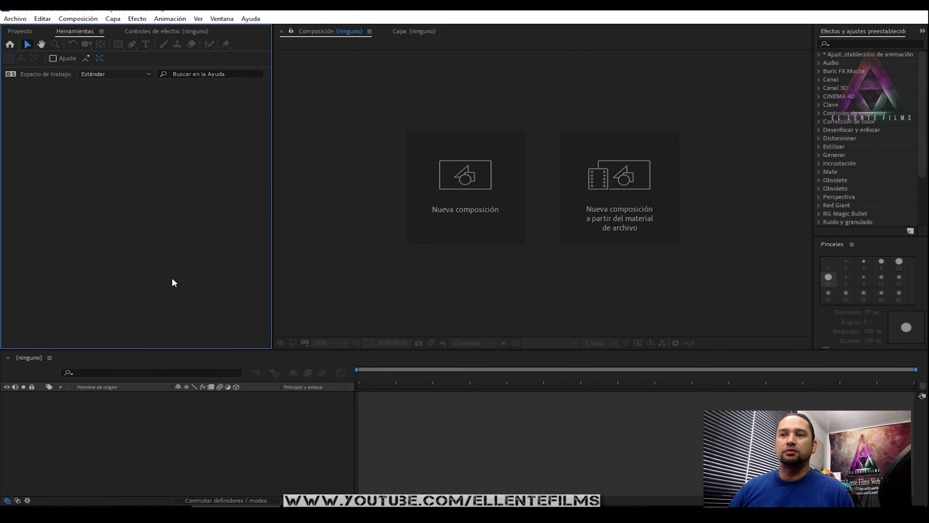
left_click(167, 32)
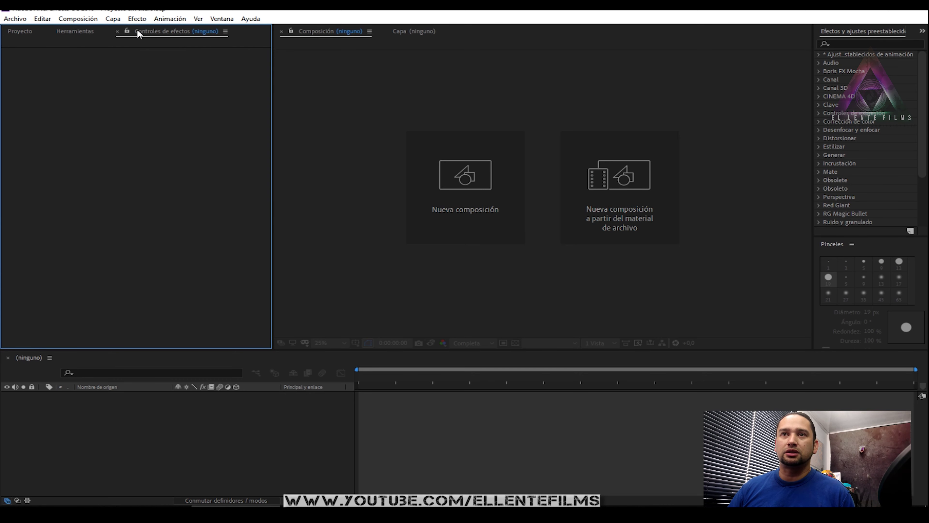
left_click(76, 32)
left_click(138, 32)
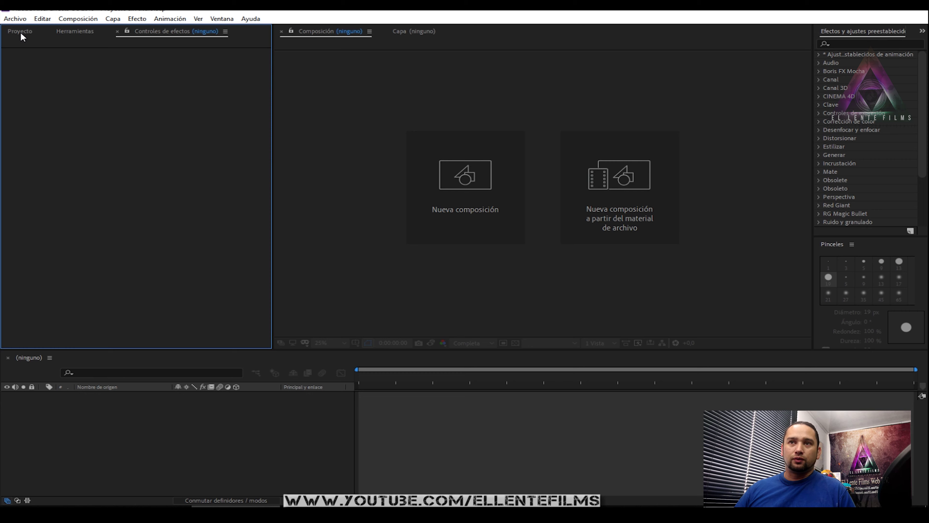
- Check the Archivo and Composición menus, then bring up the empty Controles de efectos panel
left_click(19, 20)
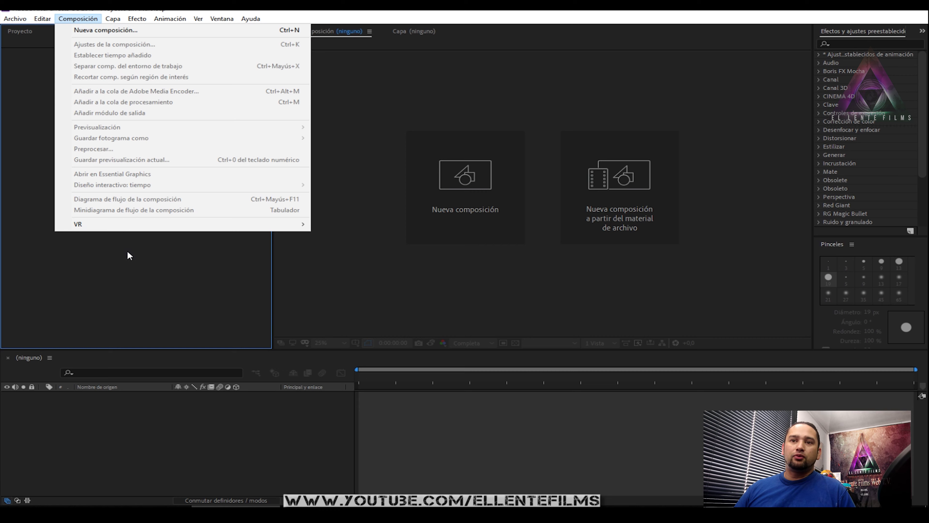
mouse_move(137, 18)
left_click(173, 29)
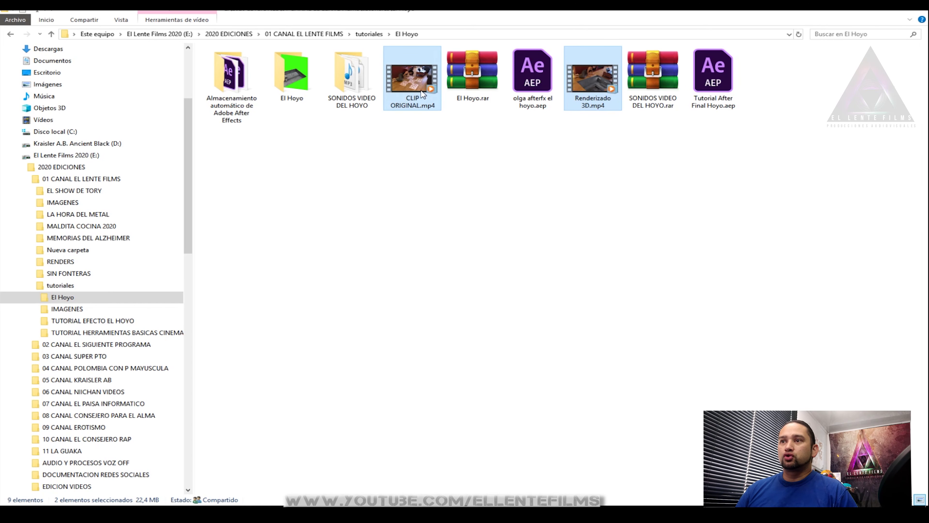
- Drag CLIP ORIGINAL.mp4 and Renderizado 3D.mp4 from the El Hoyo folder into the Proyecto panel
key("super+Down")
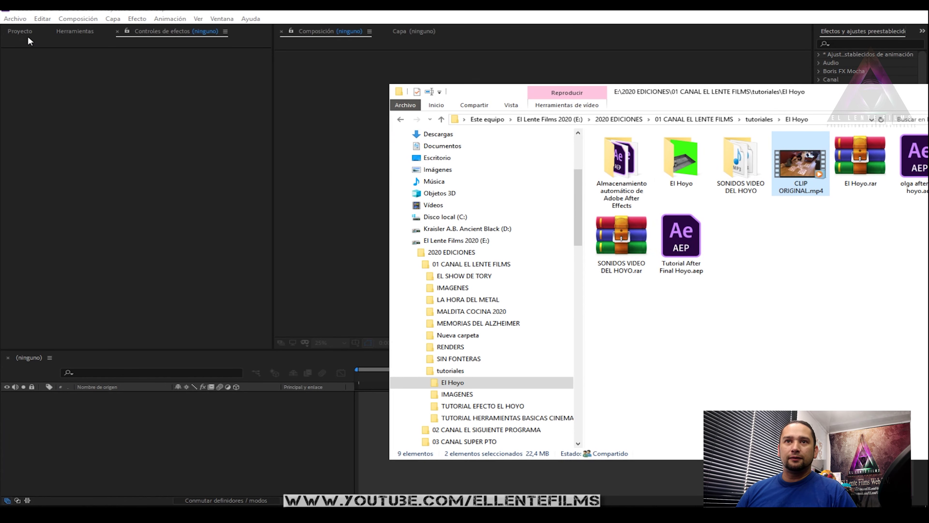
left_click(21, 38)
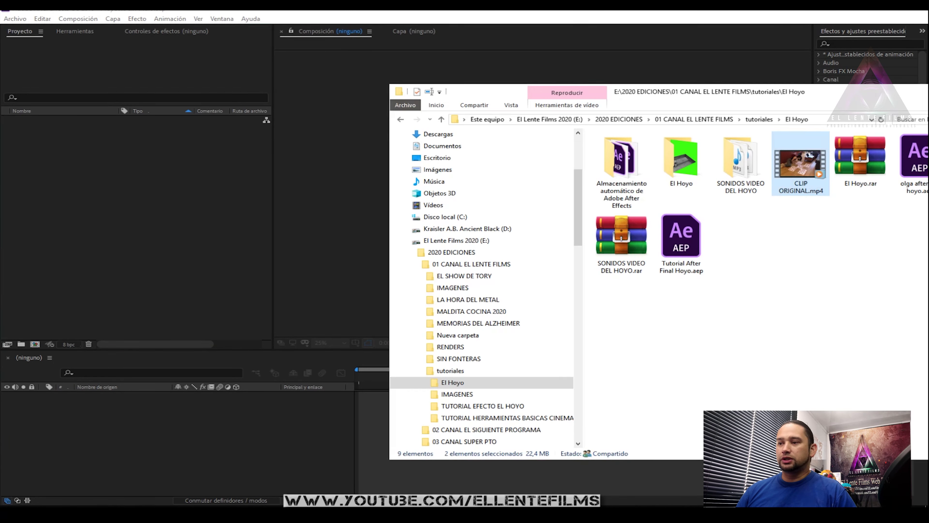
mouse_move(794, 166)
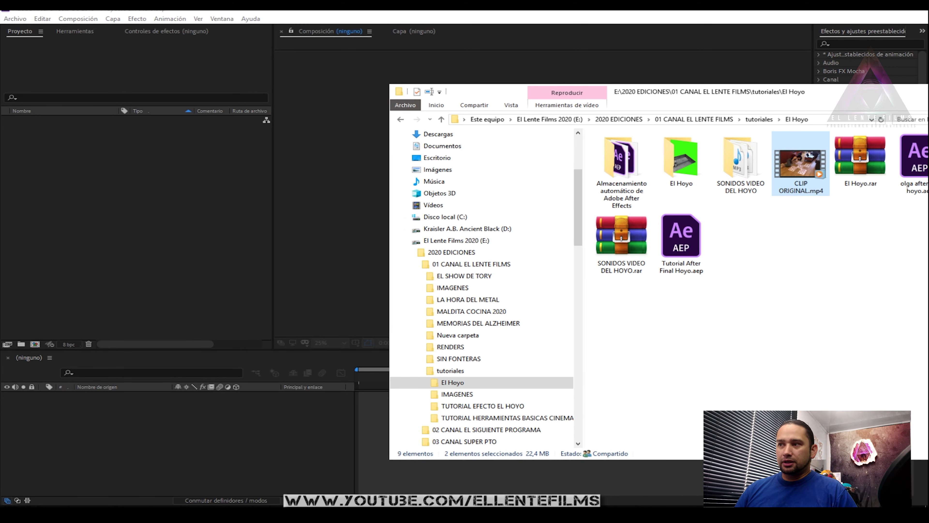
left_click_drag(792, 175, 134, 205)
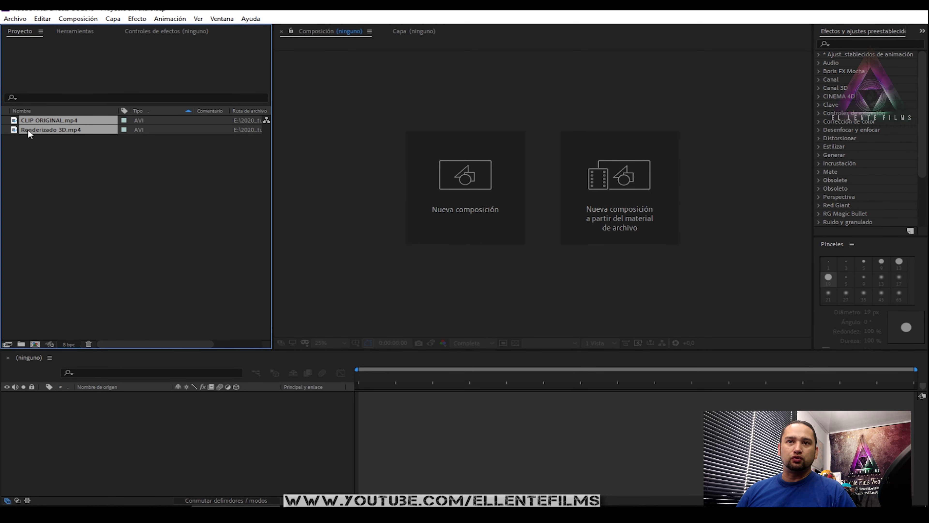
- Drop CLIP ORIGINAL.mp4 onto the new-composition icon to build the CLIP ORIGINAL composition
right_click(41, 165)
mouse_move(125, 224)
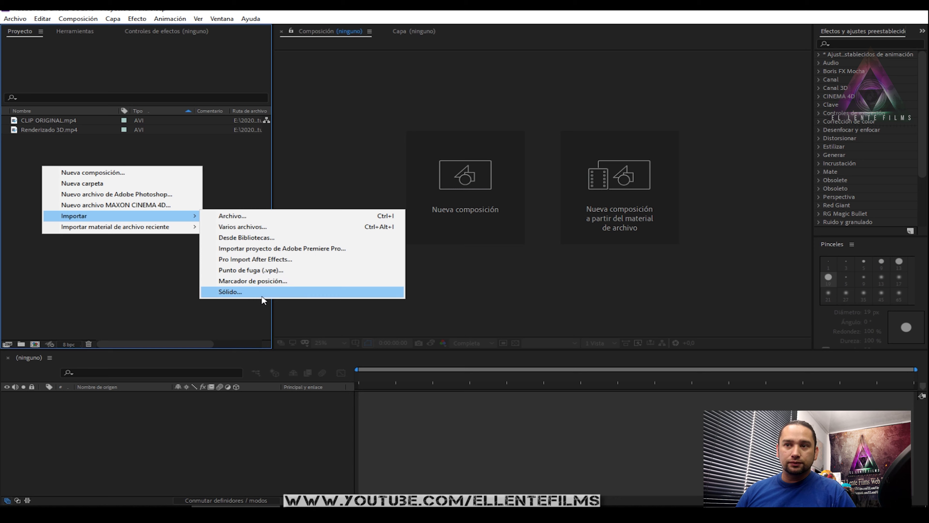
left_click(49, 141)
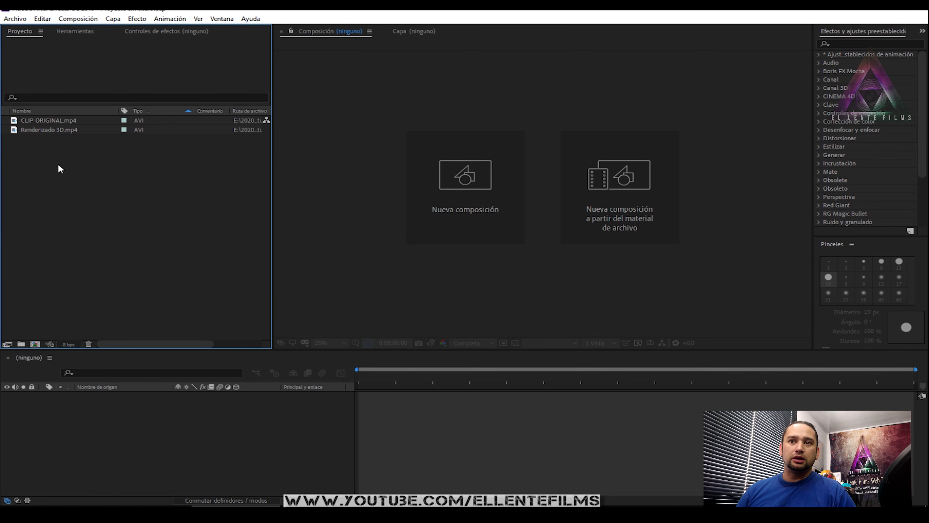
left_click(38, 128)
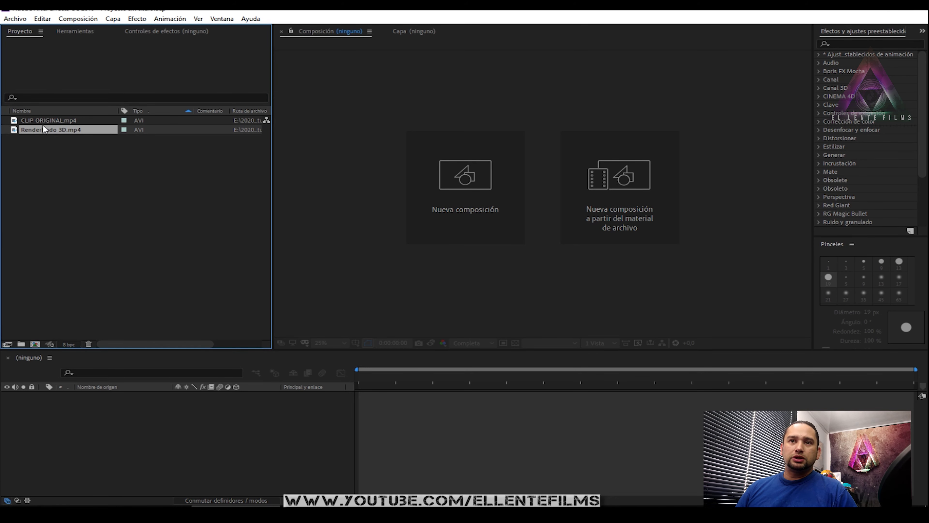
left_click(37, 120)
left_click(23, 132)
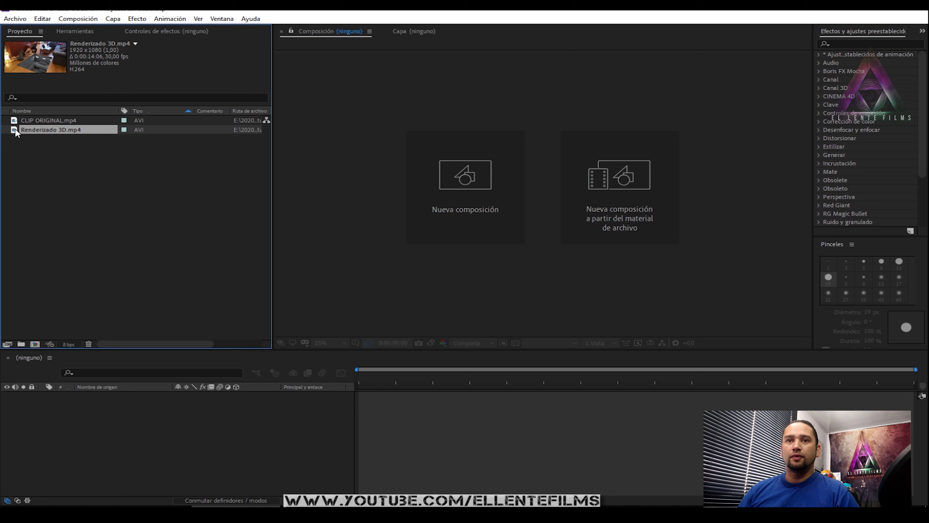
left_click_drag(14, 121, 43, 176)
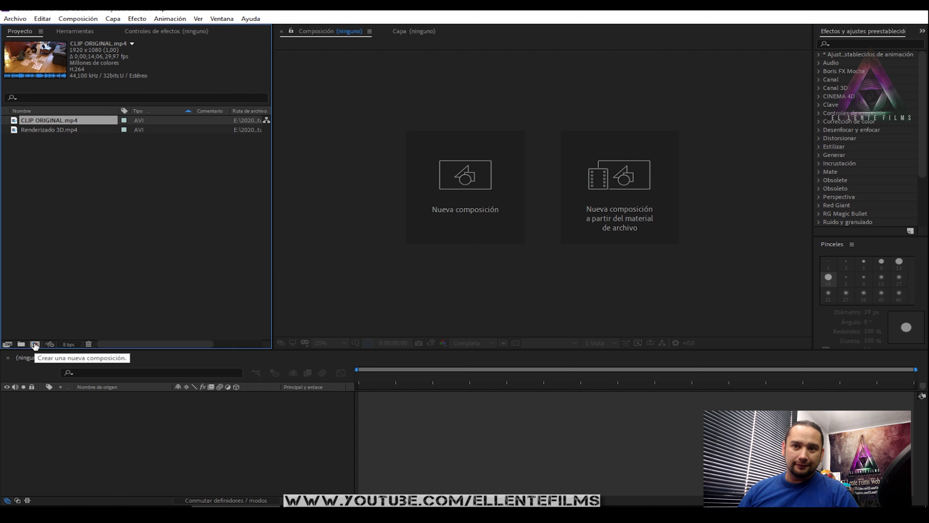
left_click_drag(17, 123, 34, 343)
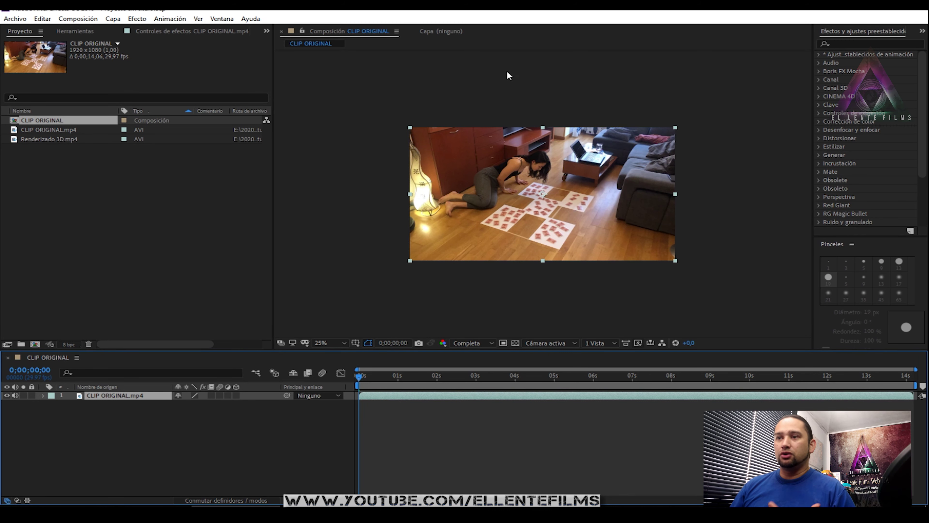
- Zoom the viewer and scrub the CLIP ORIGINAL footage between about 3 and 12 seconds
key("period")
key("comma")
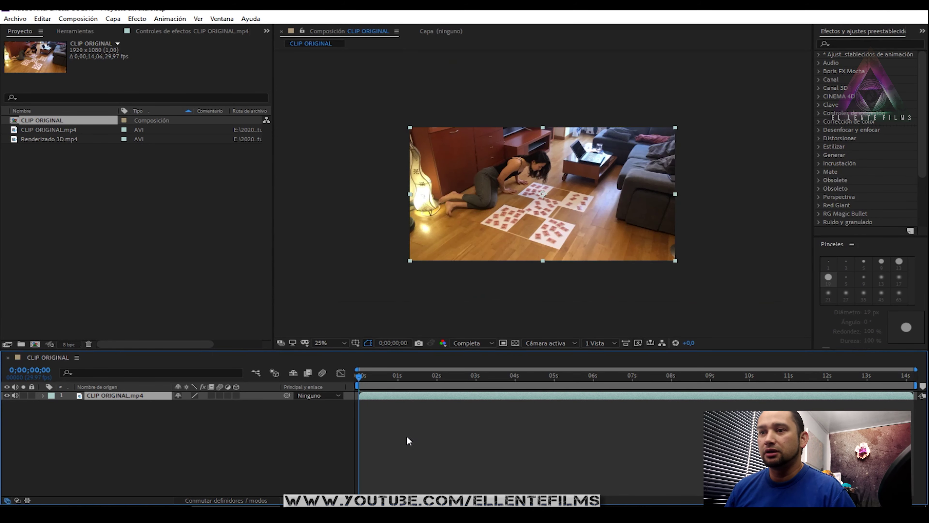
left_click_drag(358, 375, 654, 392)
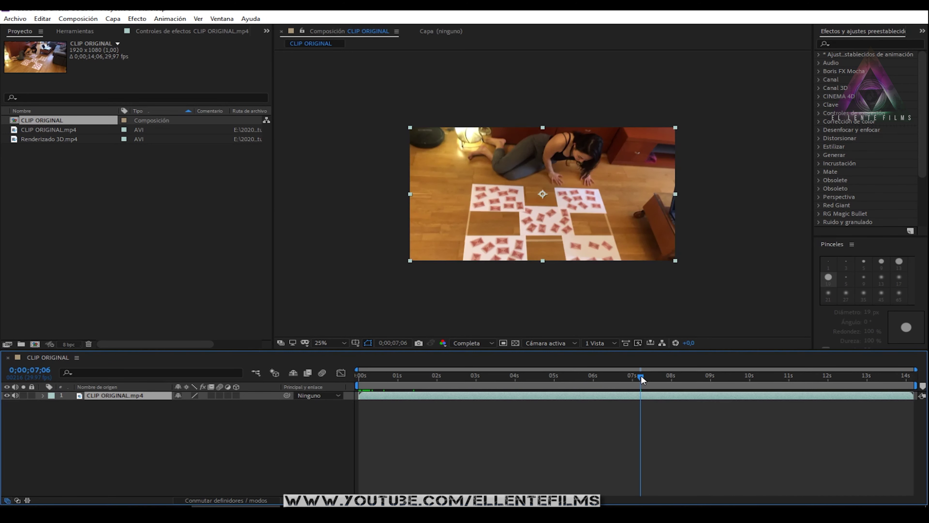
left_click_drag(641, 378, 860, 381)
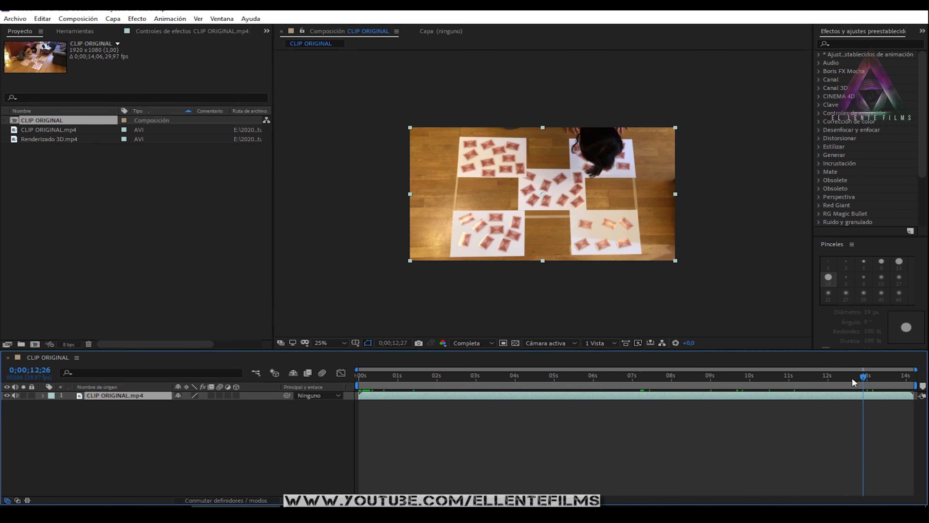
left_click_drag(860, 381, 776, 381)
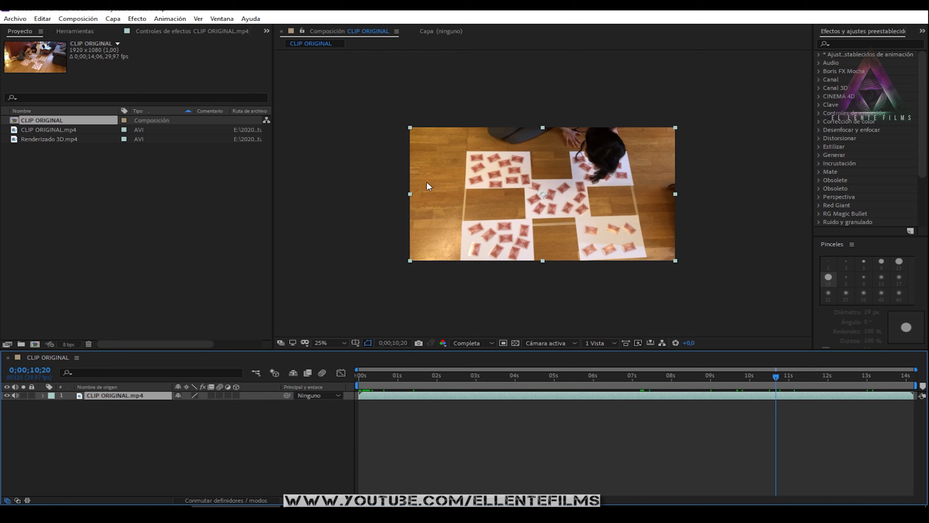
- Add Renderizado 3D.mp4 to the composition as layer 2
left_click_drag(18, 141, 63, 422)
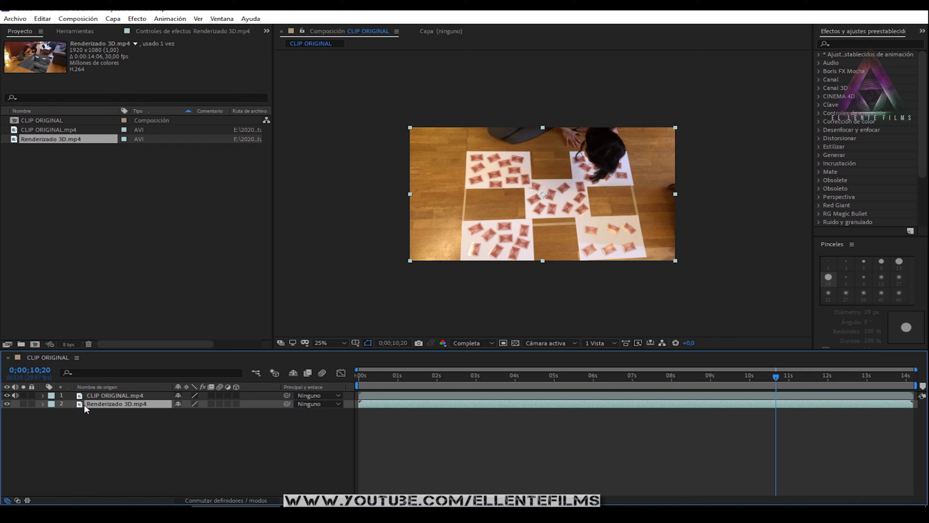
left_click(89, 422)
left_click(90, 402)
- Toggle CLIP ORIGINAL.mp4 visibility off, on and off again, then return to the first frame
left_click(7, 396)
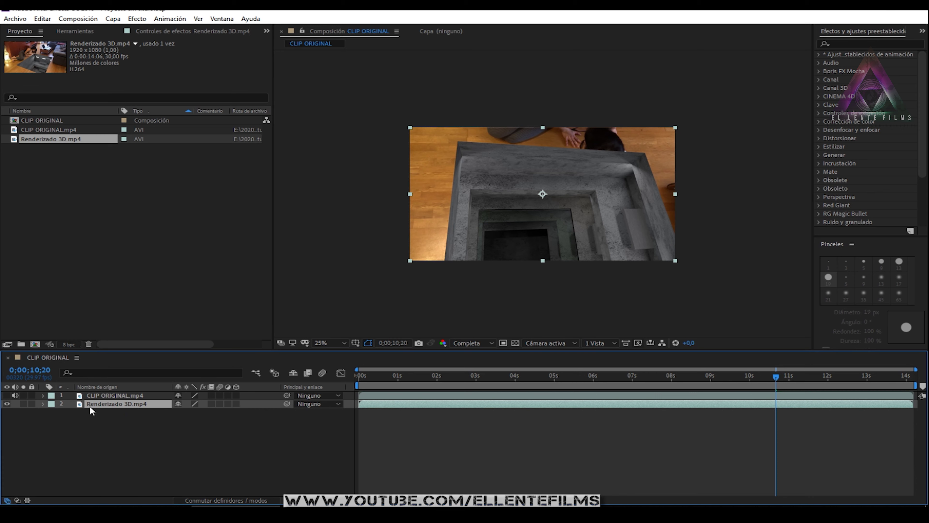
left_click(7, 396)
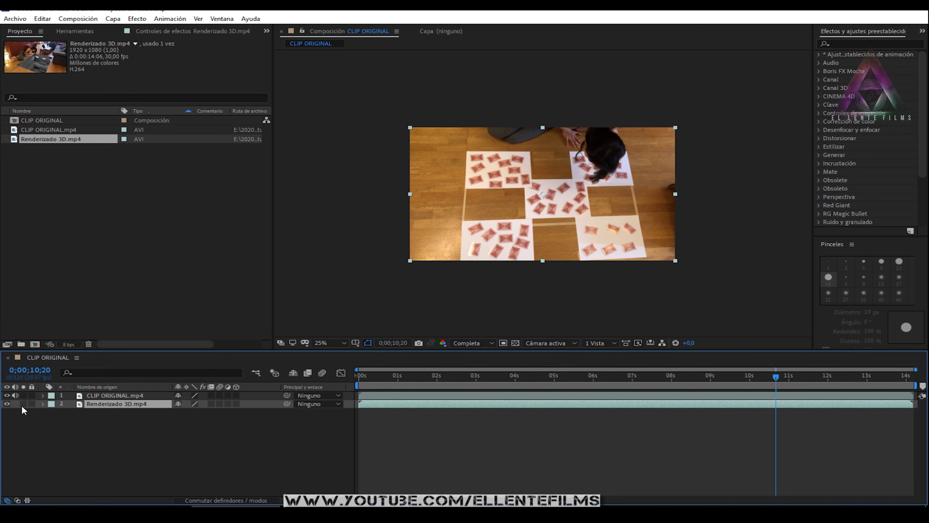
left_click(7, 396)
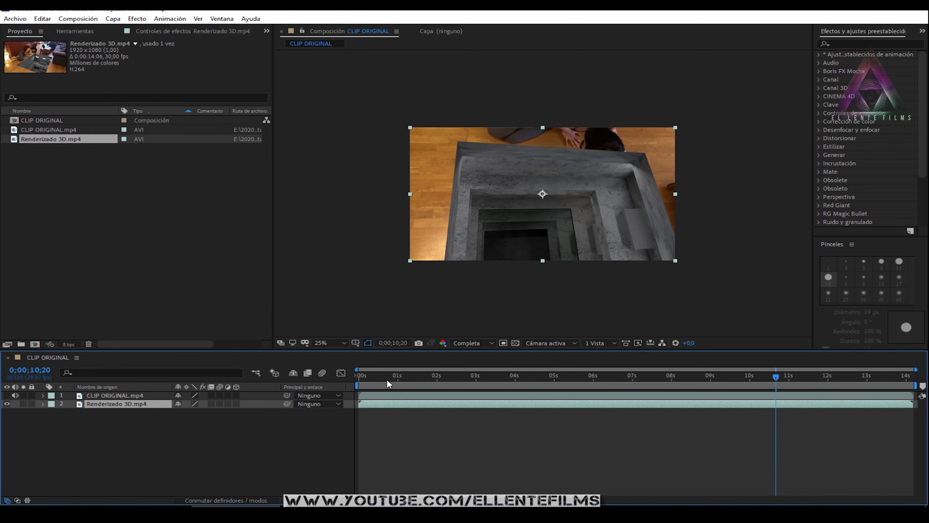
left_click(368, 377)
left_click_drag(368, 377, 358, 377)
- Zoom to 200% and draw a three-point sliver mask along the pit edge on Renderizado 3D
key("period")
key("period")
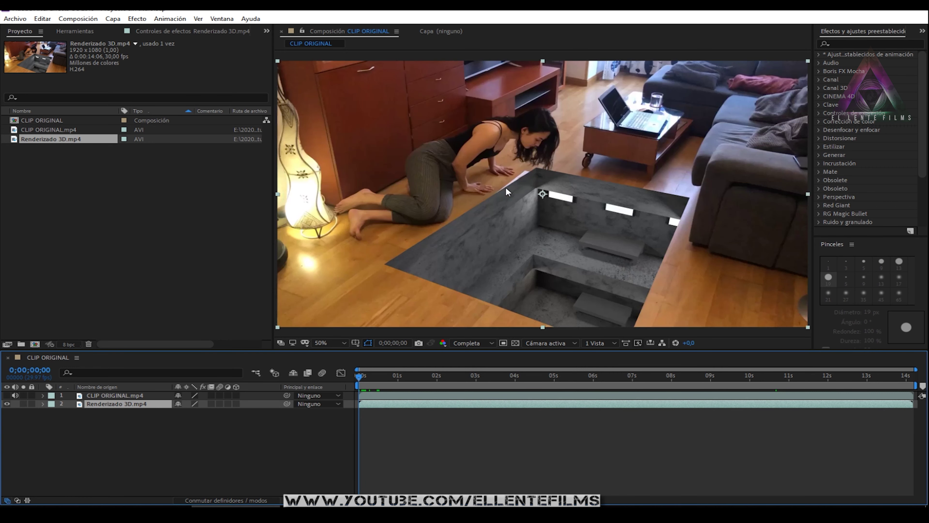
key("period")
key("period")
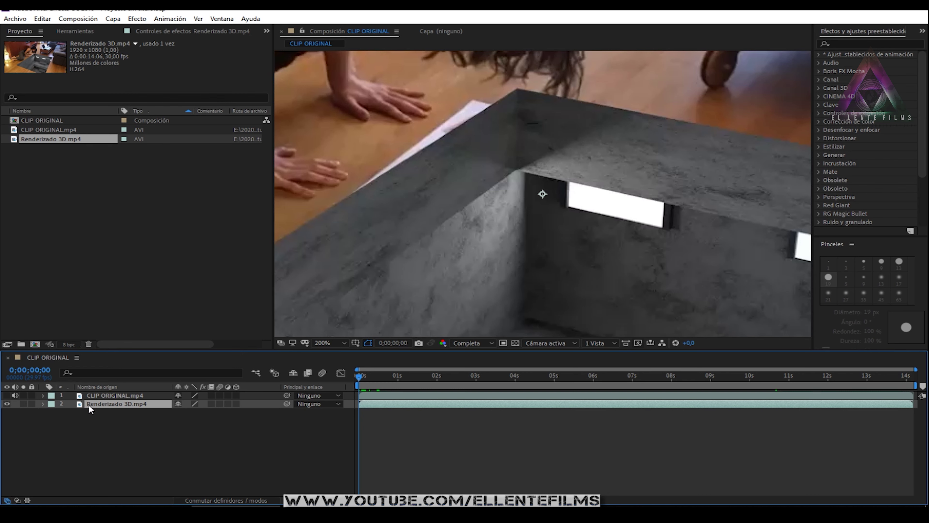
left_click(67, 31)
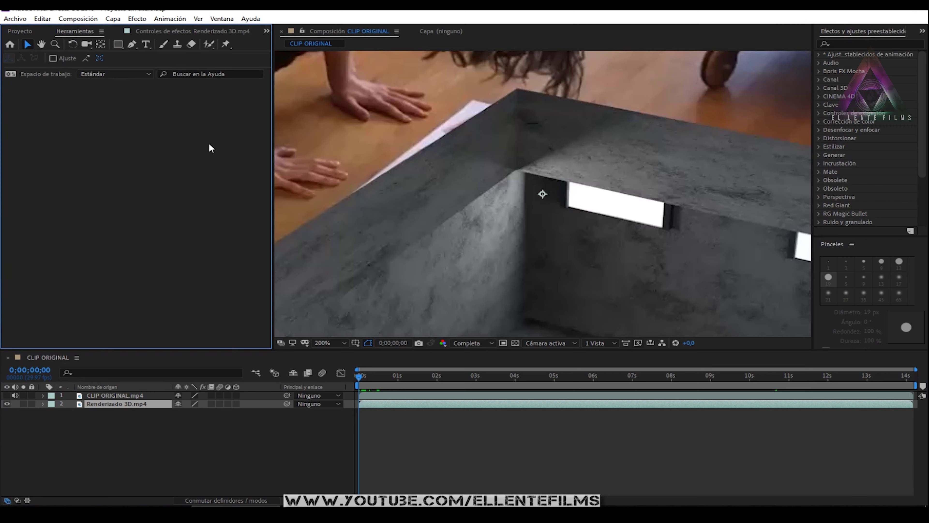
left_click(132, 45)
left_click(344, 199)
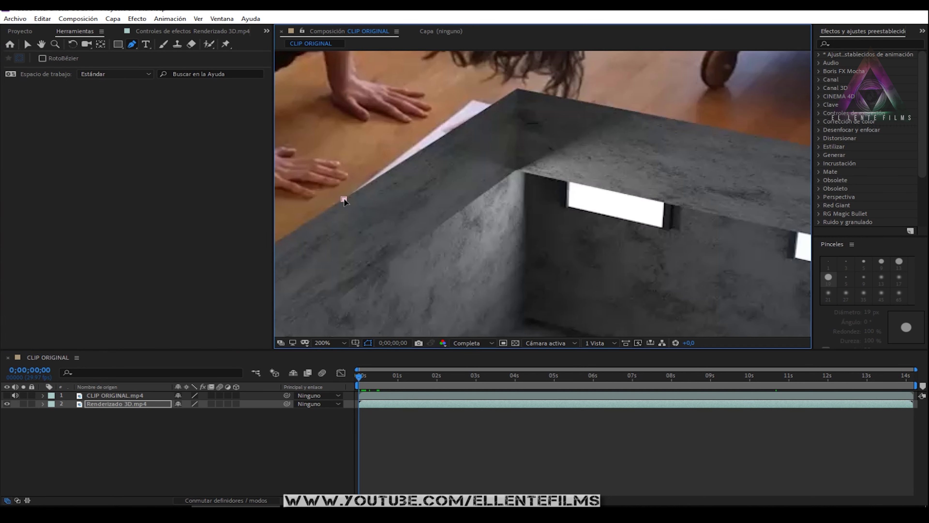
left_click(471, 98)
left_click(492, 106)
left_click(344, 198)
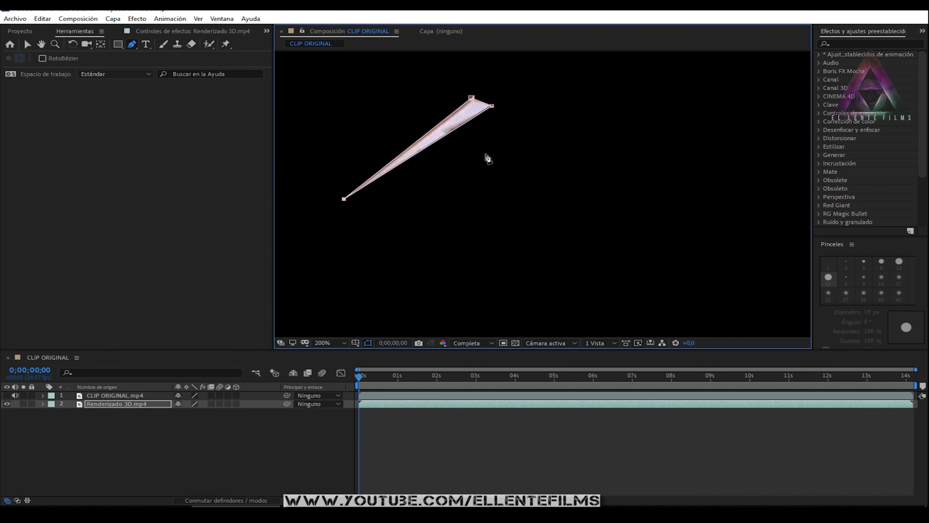
- Invert Máscara 1, move CLIP ORIGINAL below the render and make it visible
left_click(43, 403)
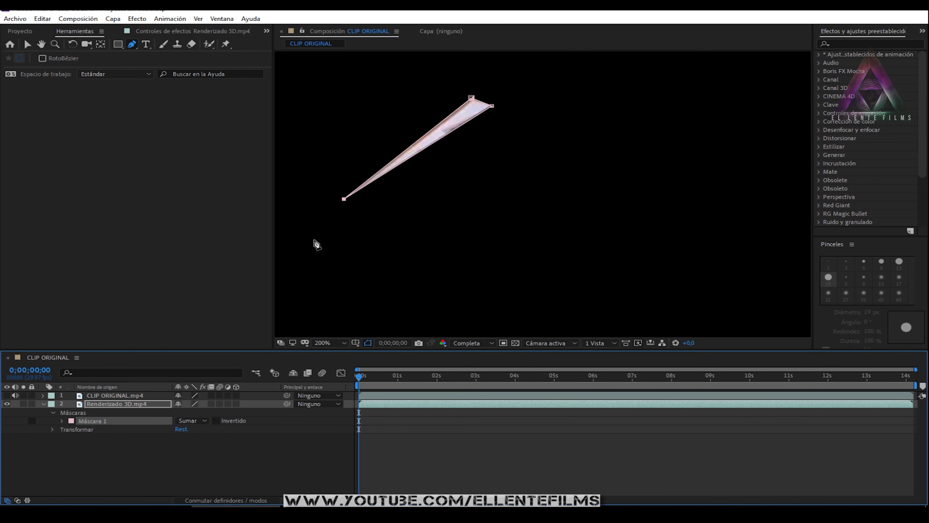
left_click(216, 420)
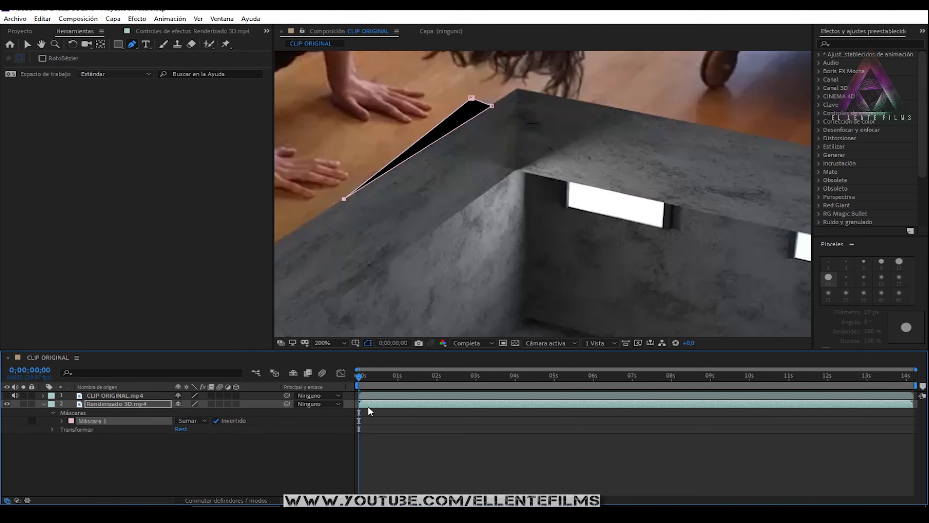
left_click(365, 454)
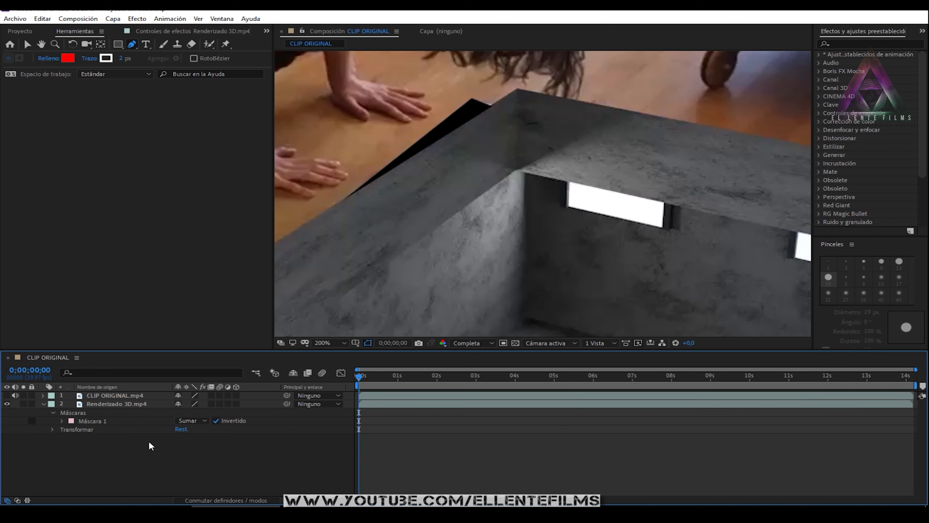
left_click_drag(114, 396, 114, 448)
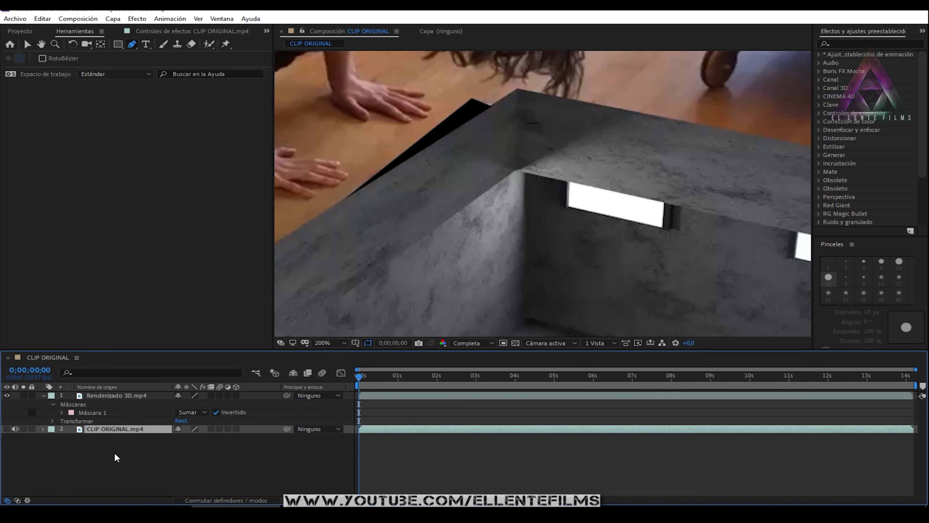
left_click(6, 430)
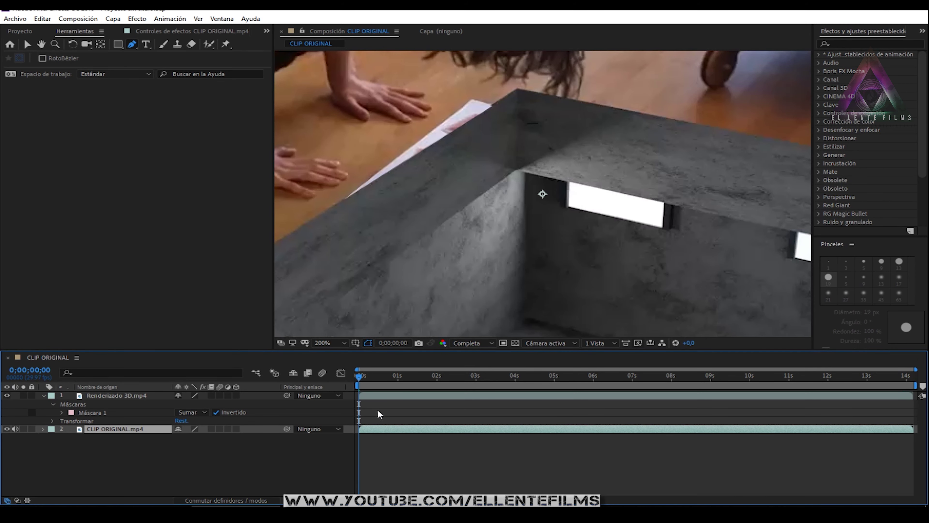
key("comma")
key("comma")
key("comma")
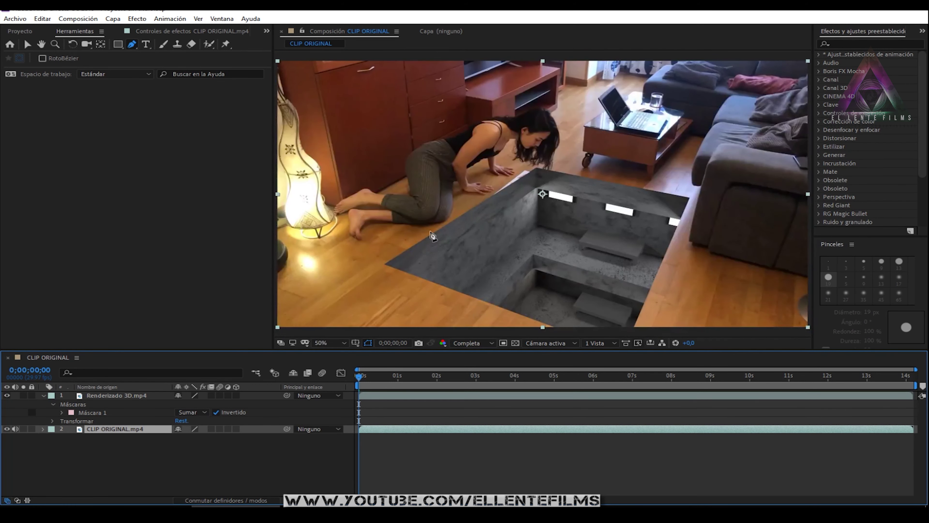
- Scale up the original clip layer and shift it right with the Selection tool
key("comma")
key("comma")
left_click(25, 45)
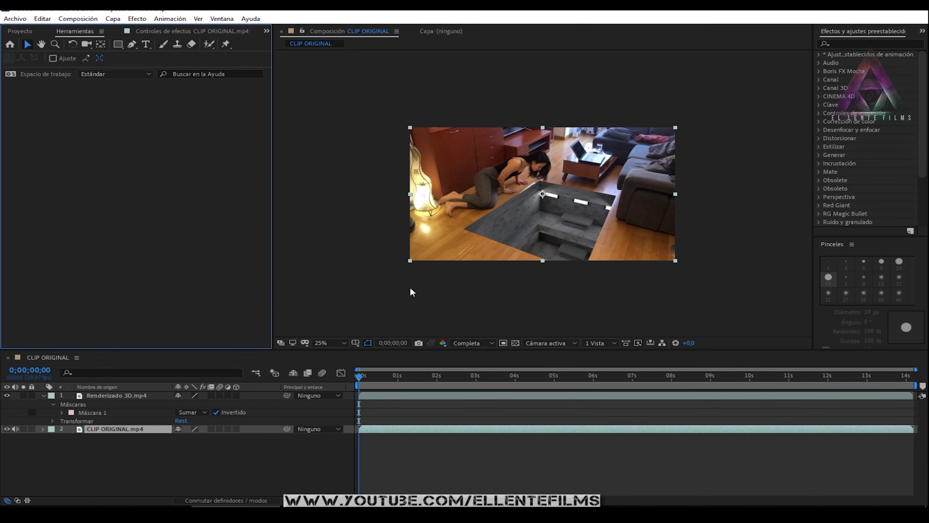
left_click_drag(409, 260, 329, 324)
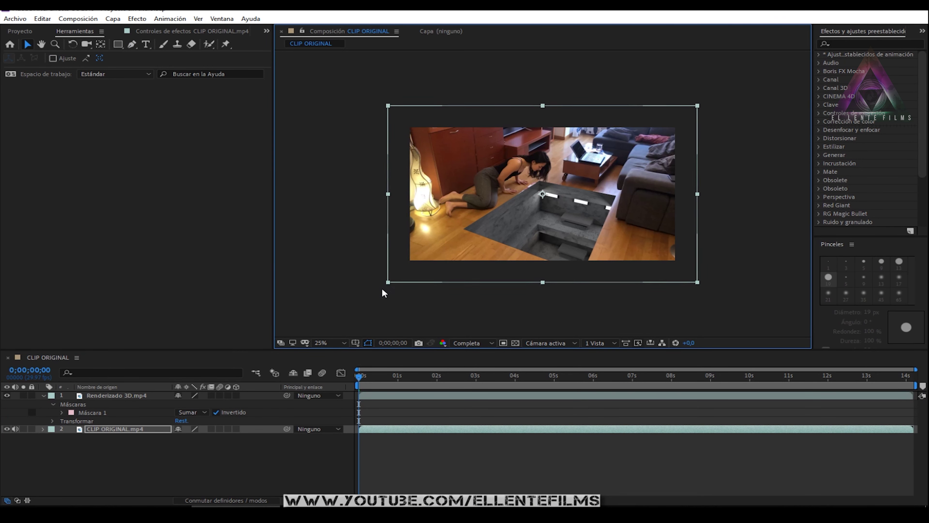
left_click_drag(549, 88, 613, 85)
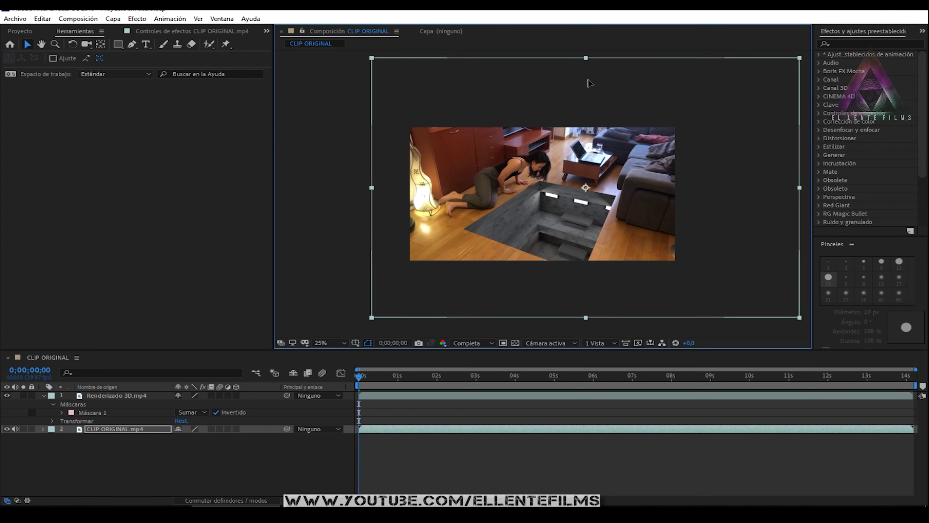
scroll(521, 198, "up", 2)
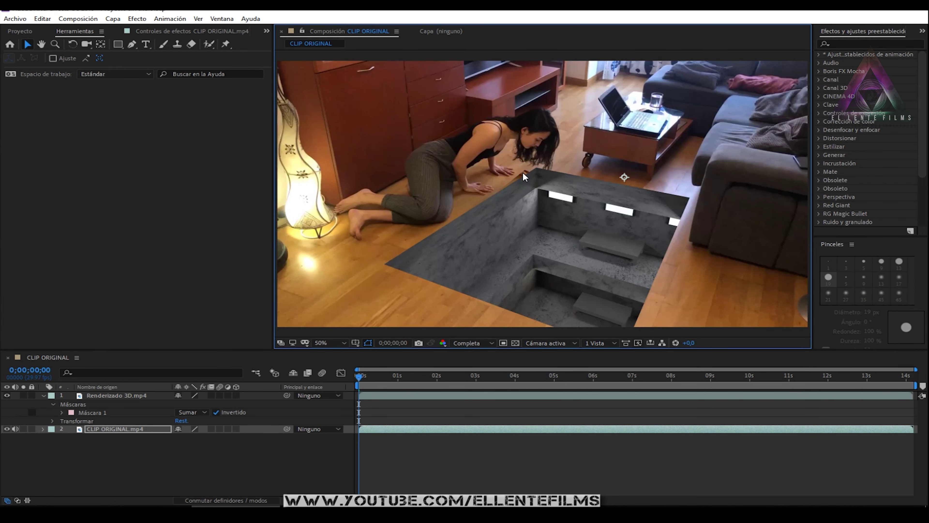
- Move CLIP ORIGINAL back to layer 1, zoom to 100% and open Máscara 1's properties
left_click(6, 395)
left_click(7, 395)
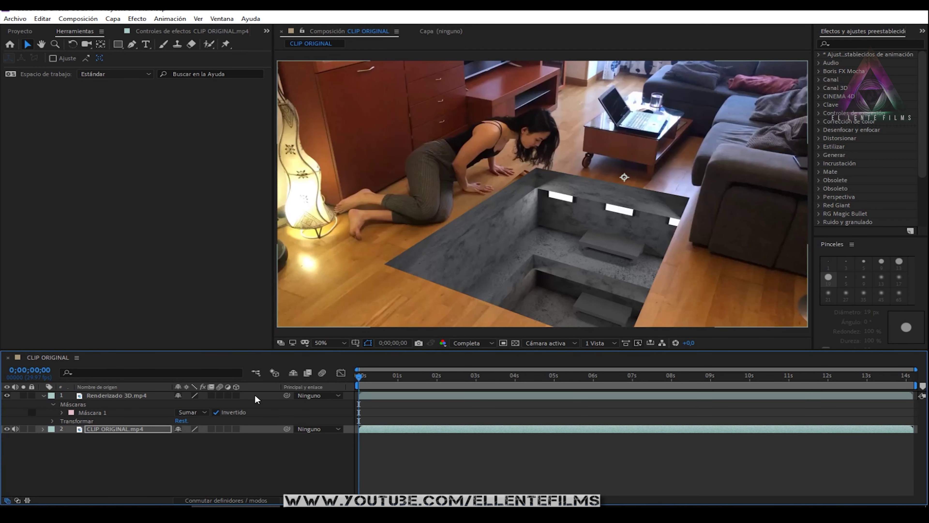
key("ctrl+bracketright")
key("slash")
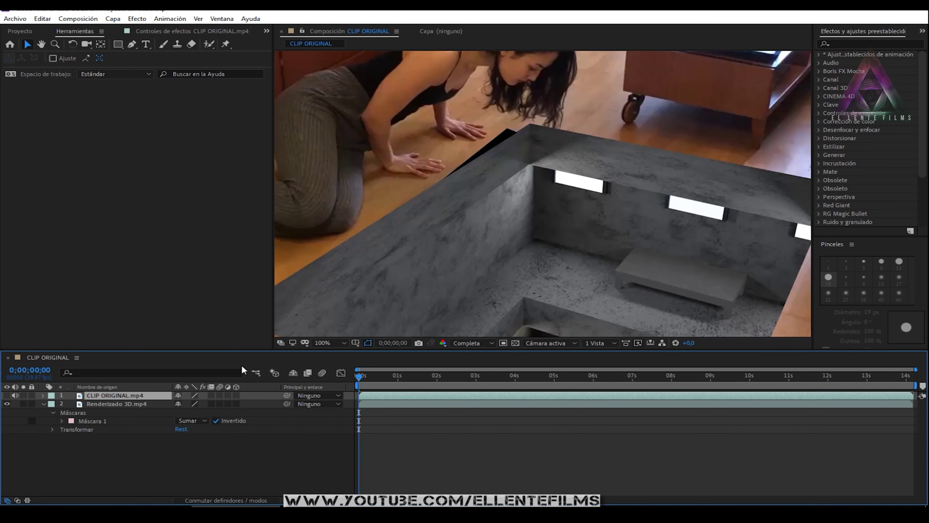
left_click(85, 422)
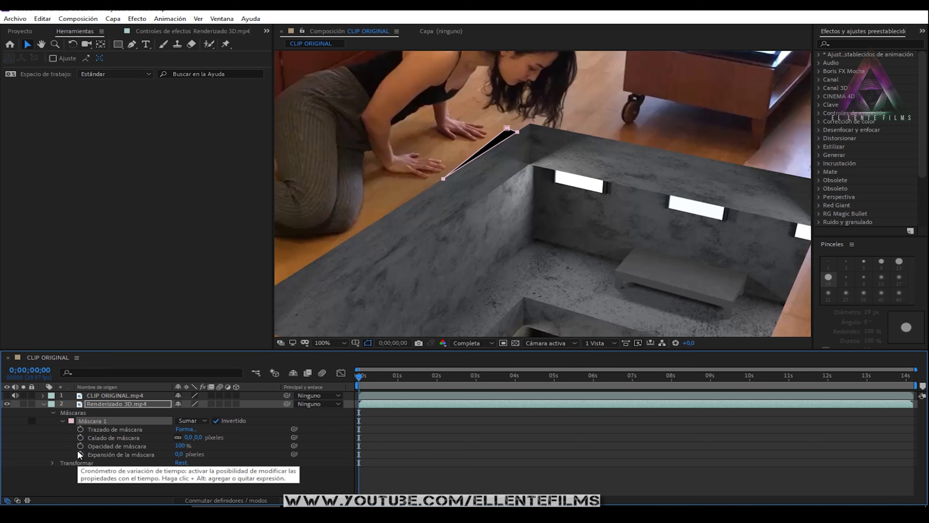
- Keyframe Máscara 1's path from 0s through about 1s, dragging its vertices onto the pit edge
left_click(81, 429)
left_click_drag(360, 380, 394, 387)
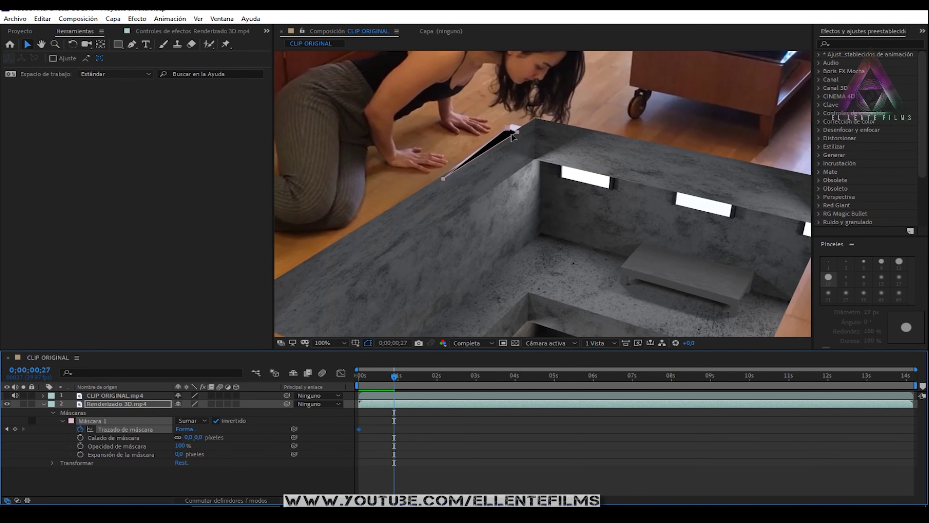
left_click_drag(512, 134, 523, 126)
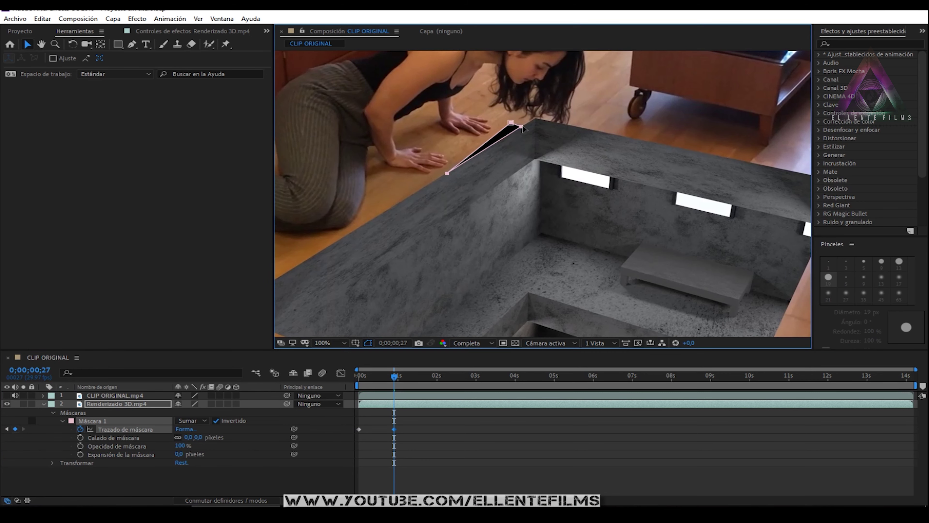
mouse_move(385, 374)
left_mouse_down()
mouse_move(371, 376)
mouse_move(384, 377)
left_mouse_up()
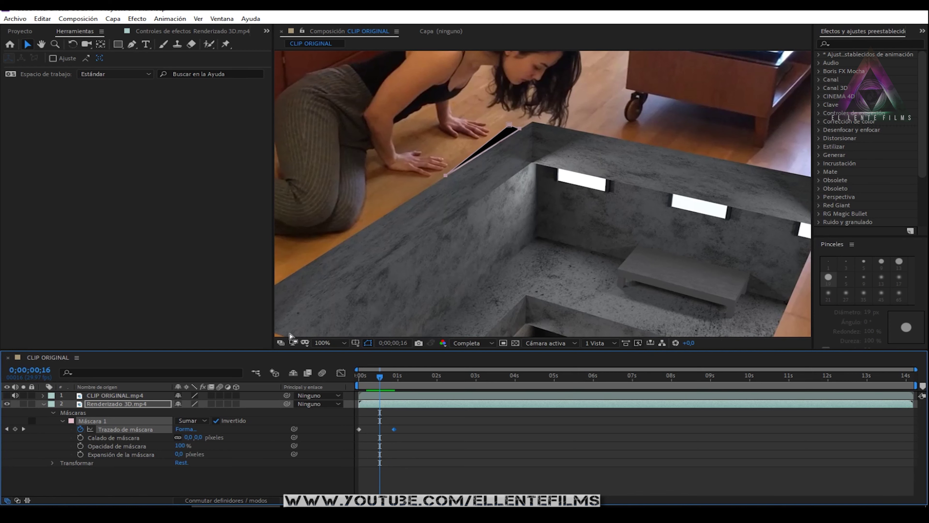
left_click(506, 137)
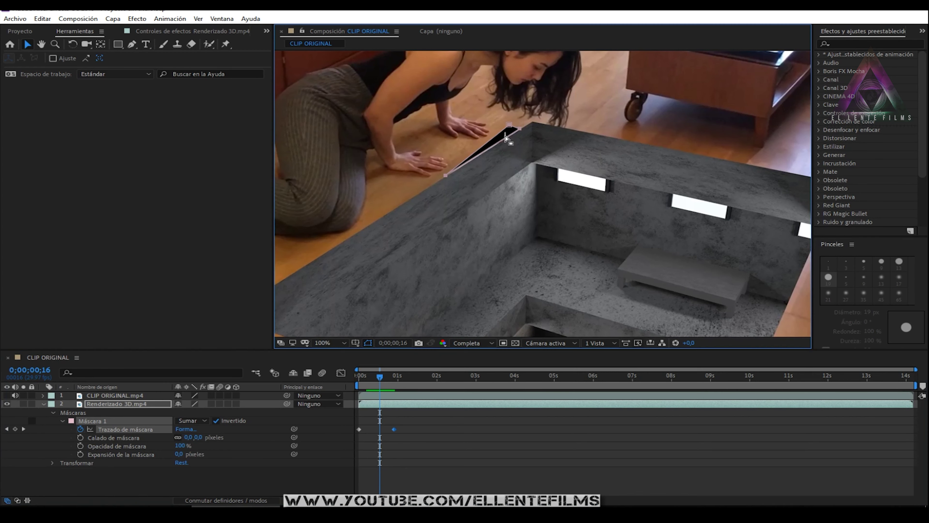
left_click(506, 137)
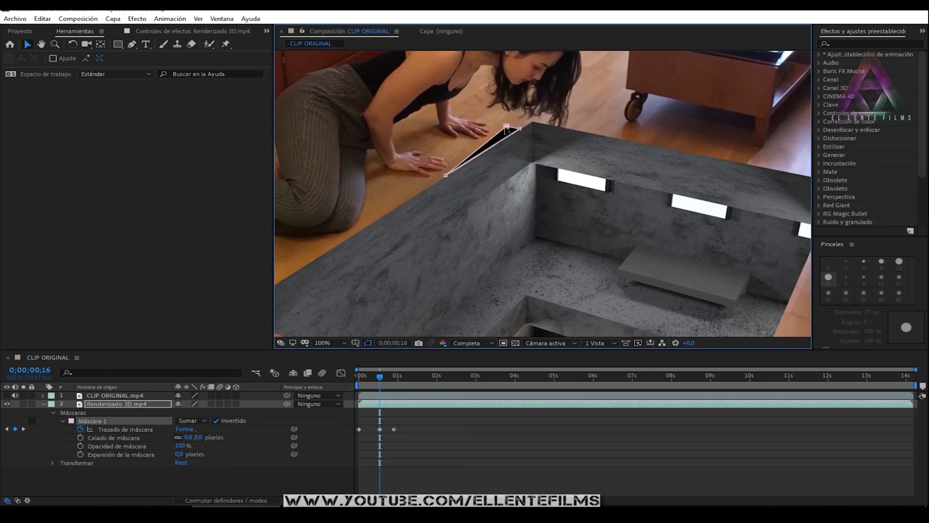
left_click_drag(509, 128, 520, 134)
left_click_drag(446, 175, 442, 178)
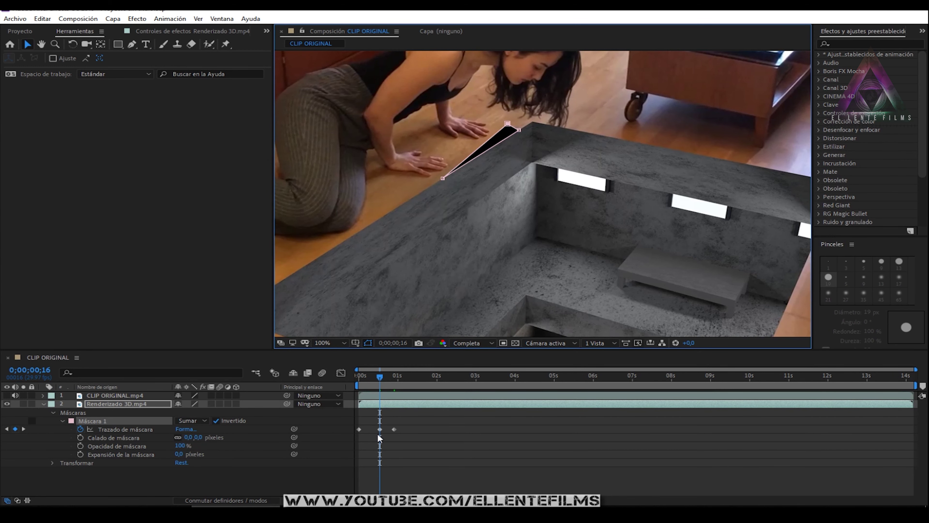
left_click_drag(380, 390, 646, 377)
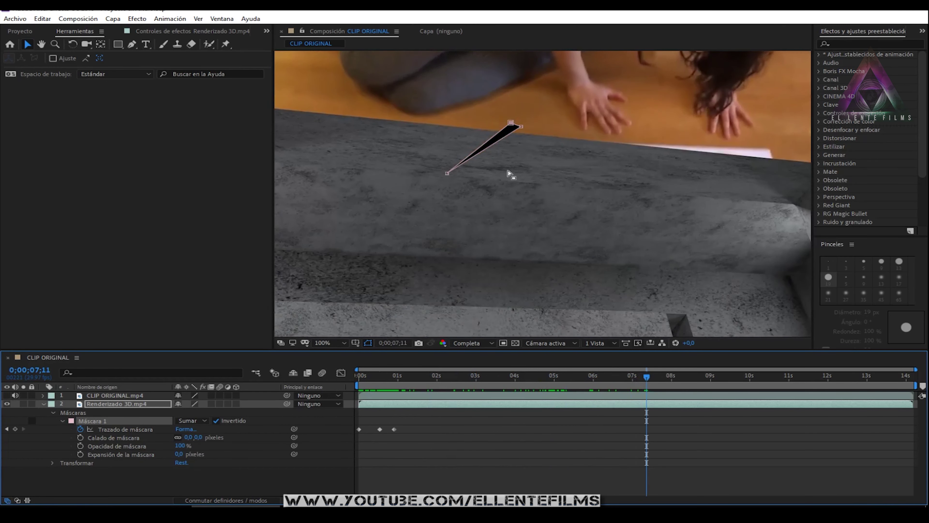
- Drag Máscara 1's vertices into a thin sliver along the pit edge at 7;11, then return to frame 0
left_click_drag(522, 129, 738, 160)
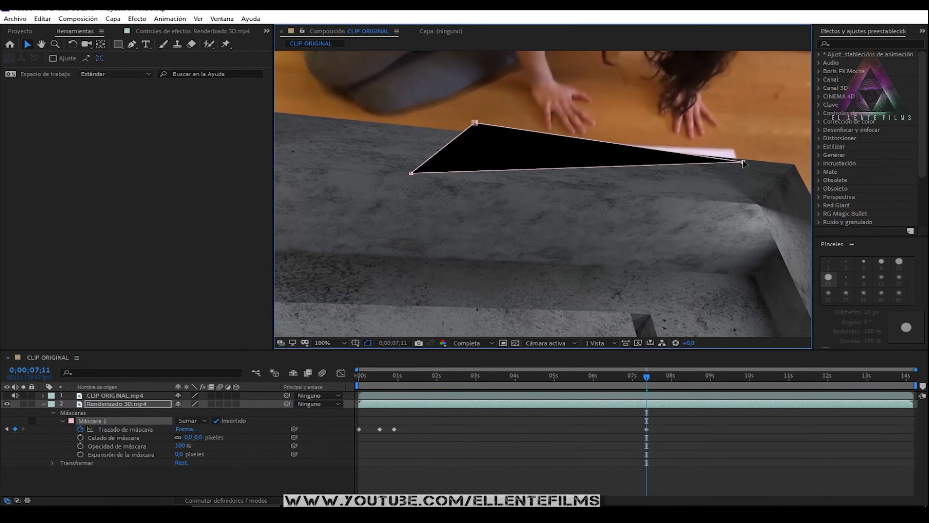
mouse_move(474, 123)
left_mouse_down()
mouse_move(741, 152)
mouse_move(733, 149)
left_mouse_up()
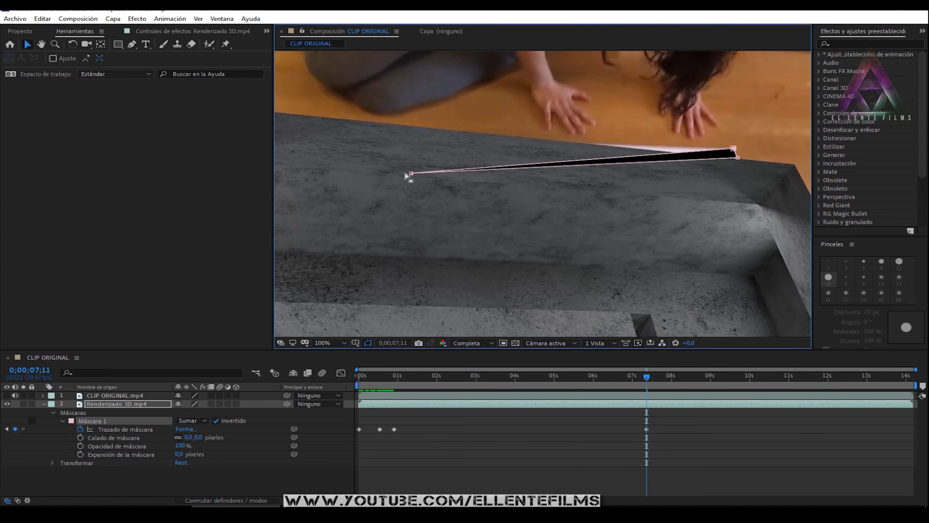
left_click_drag(410, 177, 580, 145)
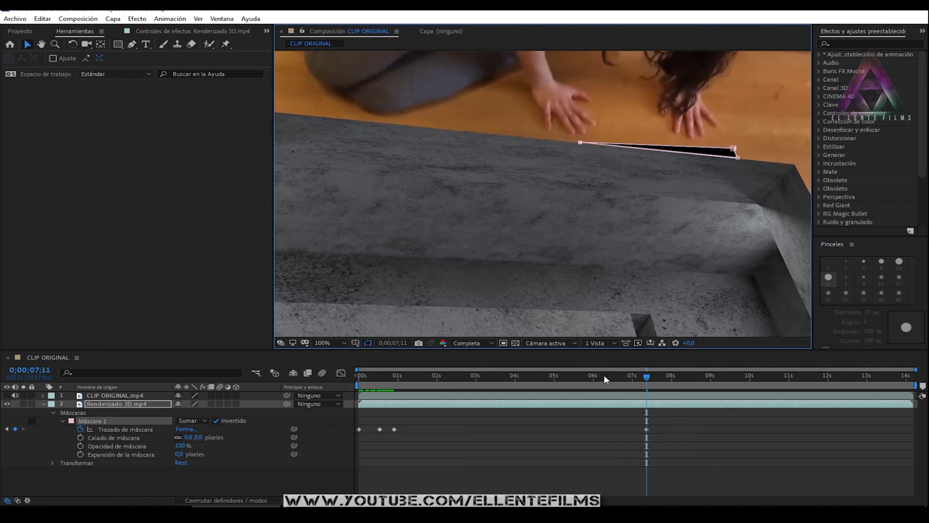
left_click_drag(647, 377, 618, 377)
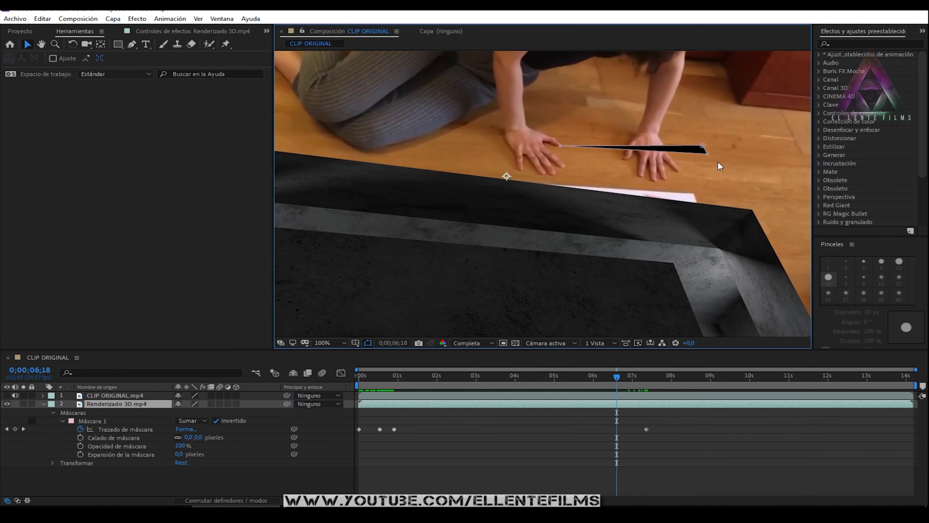
left_click_drag(717, 172, 488, 107)
left_click(357, 377)
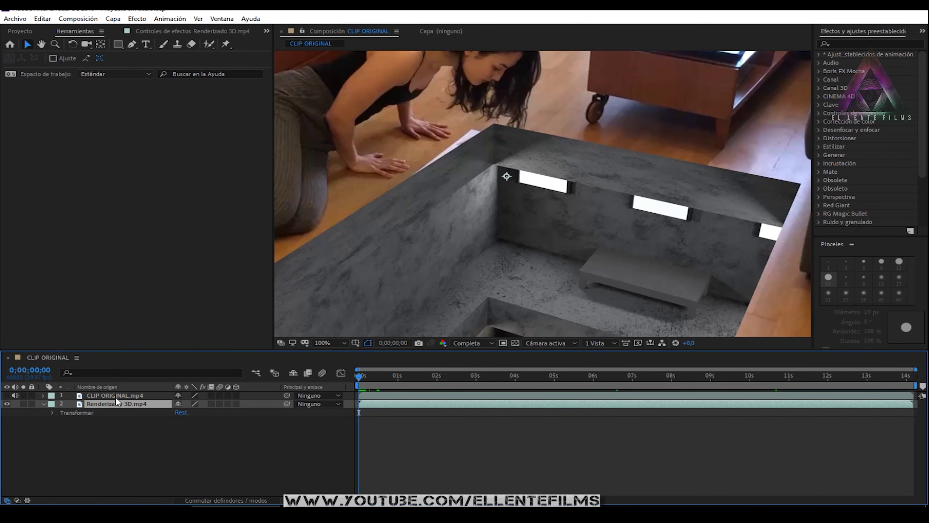
- Open Renderizado 3D.mp4 in its Layer viewer and set the Roto Brush to the 3 px preset
double_click(108, 402)
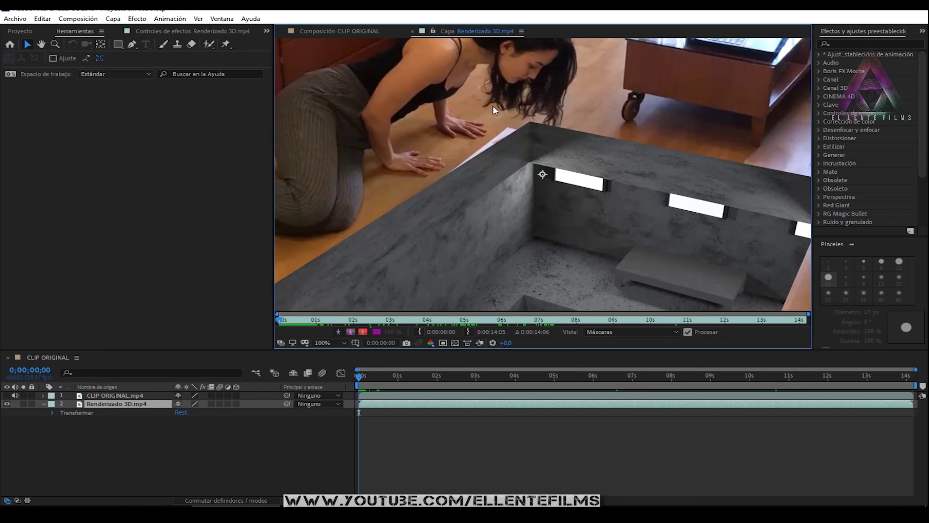
left_click(209, 45)
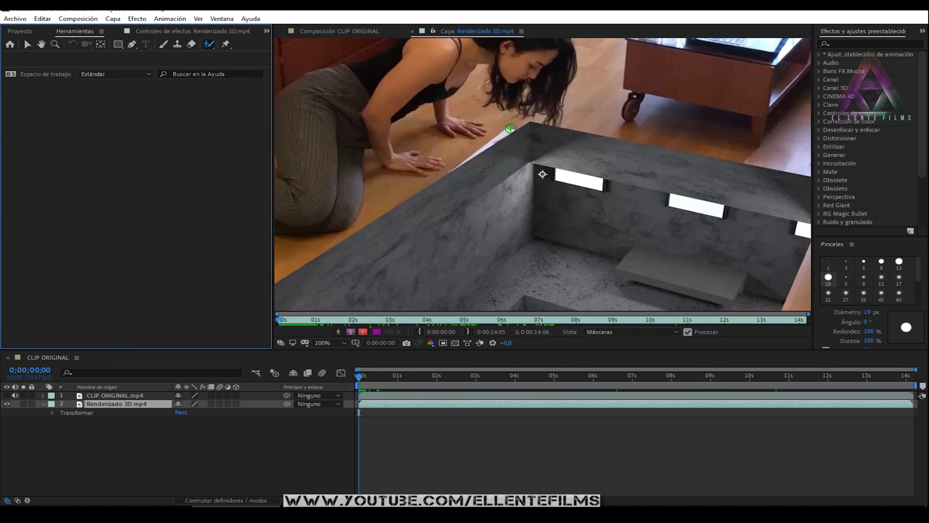
left_click(865, 266)
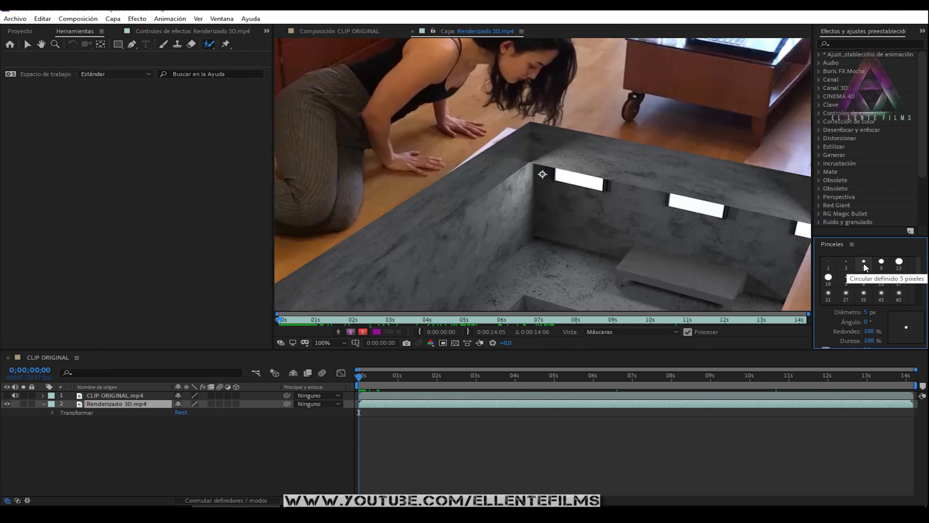
left_click(830, 262)
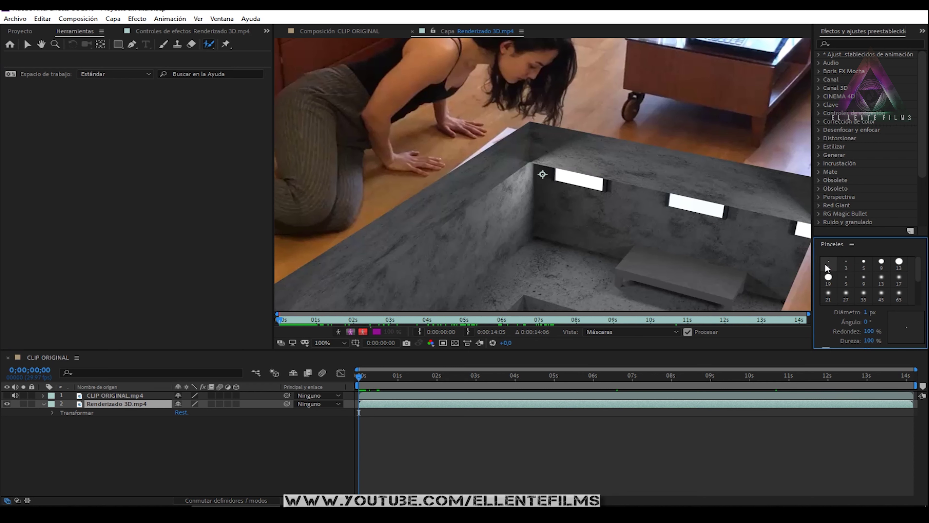
left_click(847, 264)
- Zoom around the Layer viewer and switch to the Hand tool
scroll(542, 174, "up", 2)
scroll(543, 175, "up", 2)
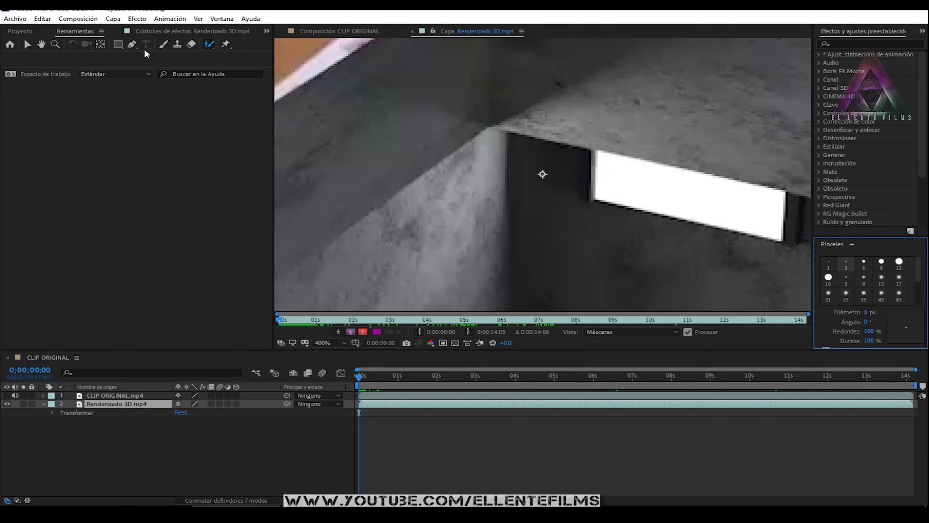
scroll(543, 174, "up", 1)
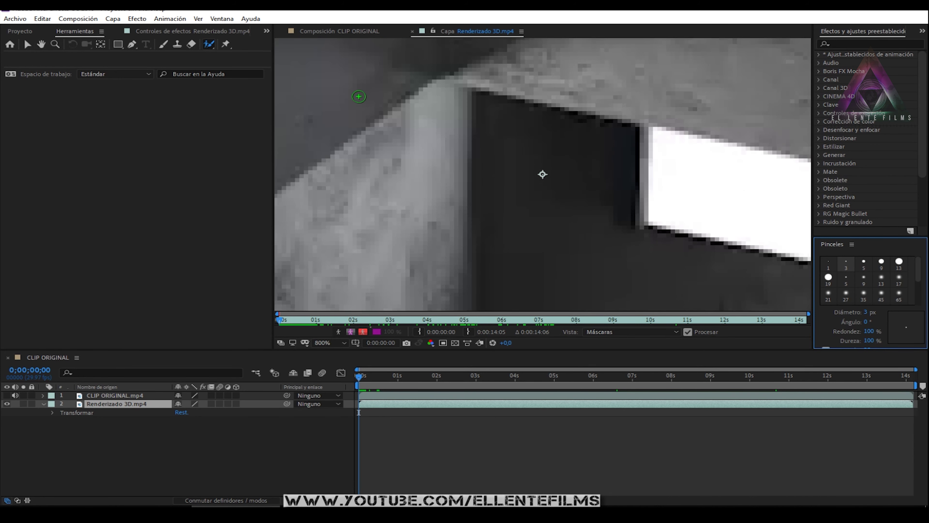
scroll(542, 174, "down", 4)
scroll(543, 174, "up", 3)
scroll(543, 174, "up", 1)
scroll(543, 174, "down", 3)
scroll(542, 174, "up", 3)
scroll(542, 174, "down", 1)
scroll(543, 174, "up", 3)
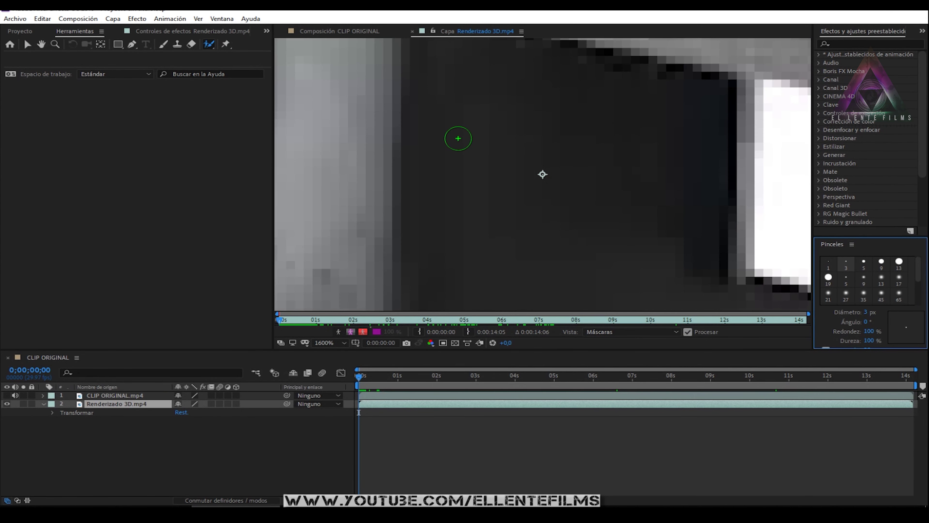
scroll(543, 174, "down", 4)
scroll(543, 175, "up", 2)
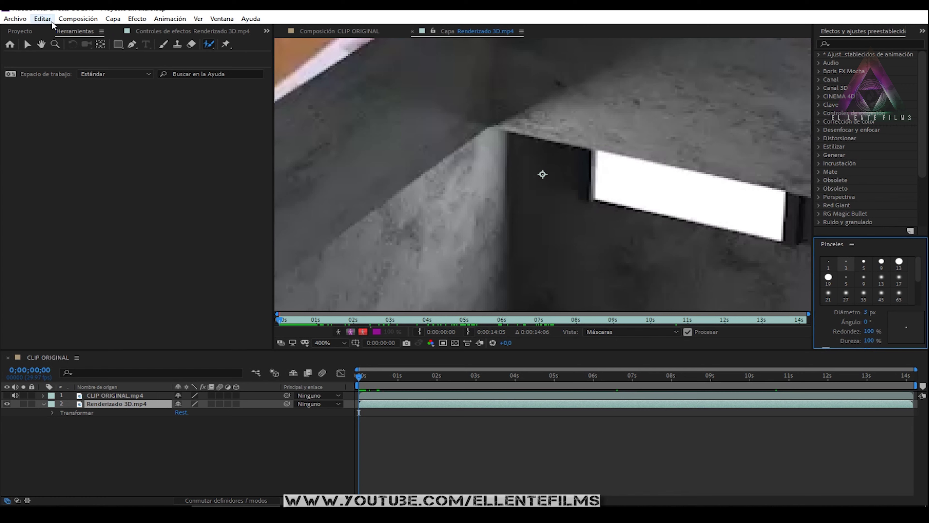
left_click(39, 48)
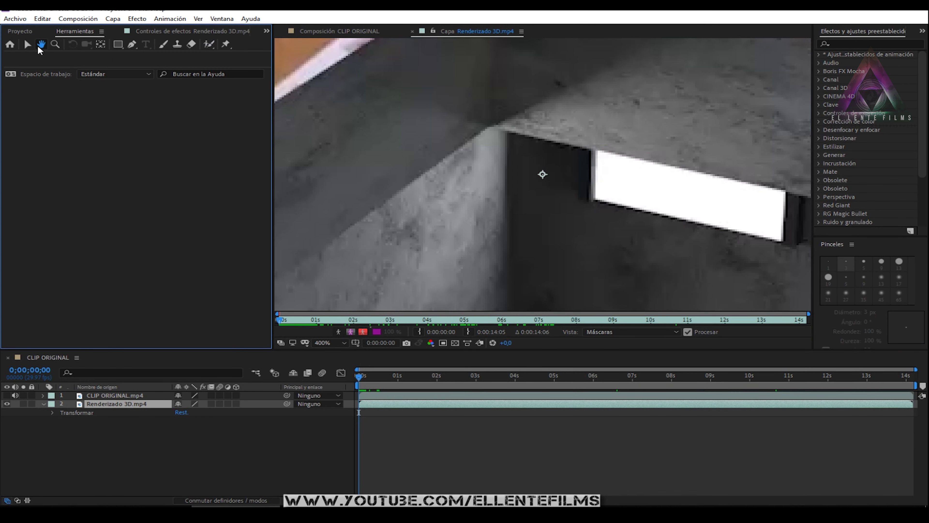
left_click(316, 68)
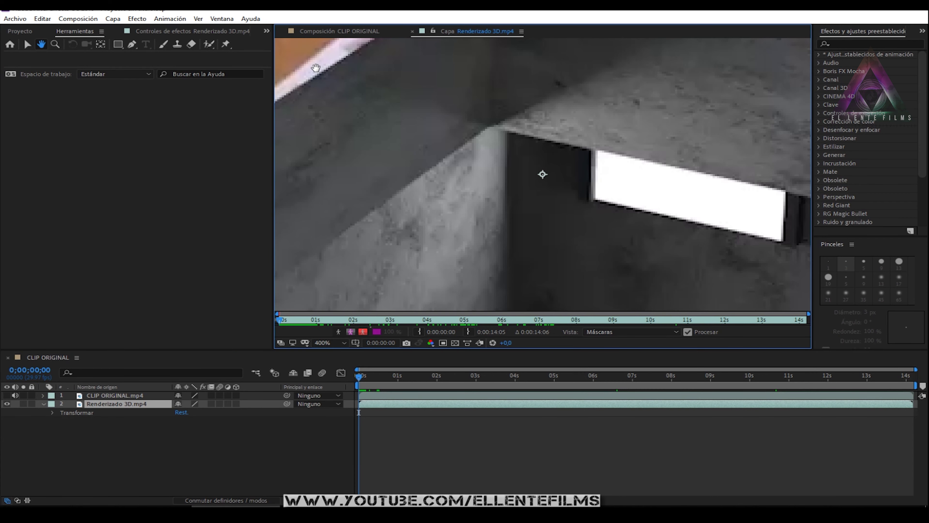
- Paint Roto Brush foreground strokes along the upper and lower edges of the white strip
left_click_drag(316, 68, 630, 161)
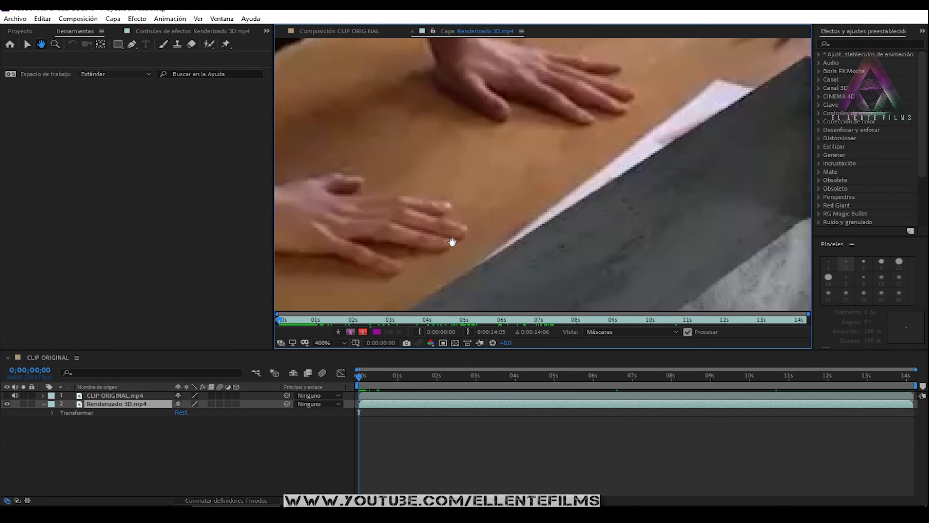
left_click(209, 45)
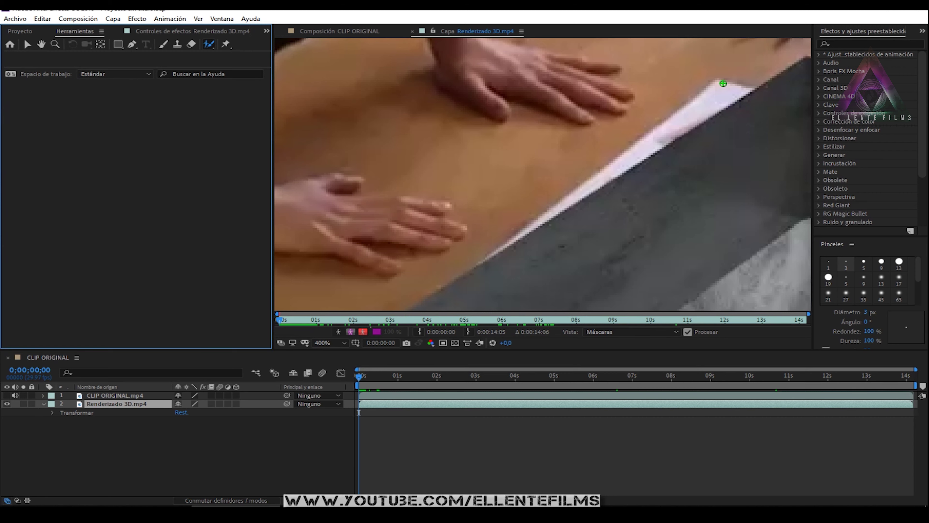
left_click_drag(718, 81, 700, 103)
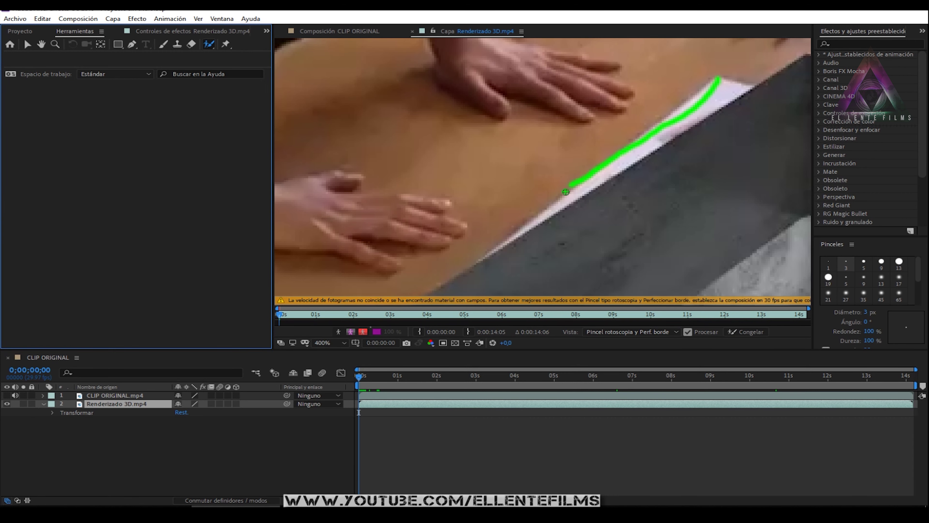
left_click_drag(639, 144, 480, 258)
left_click_drag(514, 233, 750, 90)
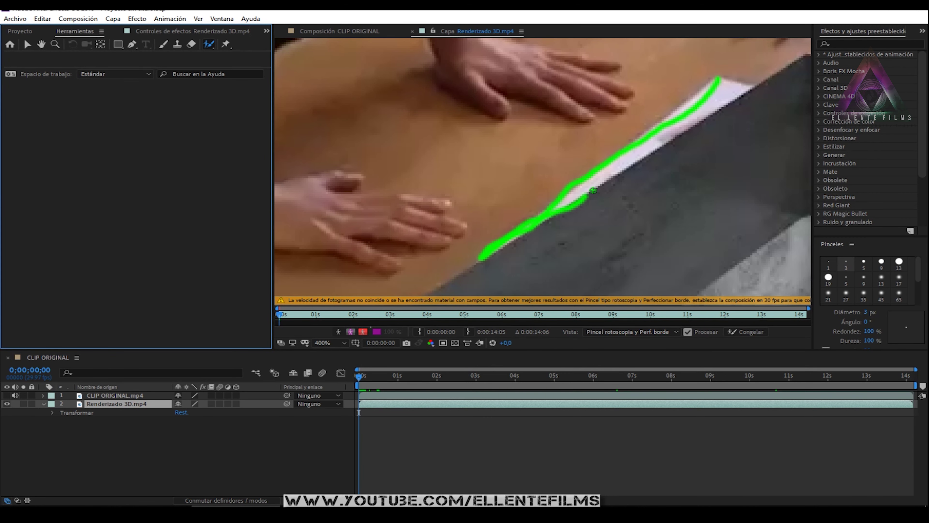
left_click_drag(736, 84, 580, 193)
left_click_drag(661, 118, 695, 97)
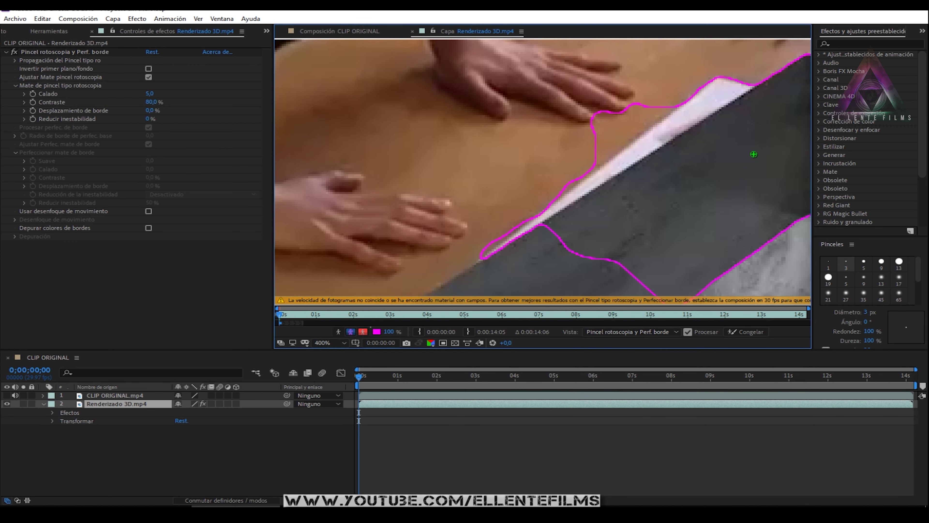
- With a 9 px brush, Alt-paint to subtract the concrete from the strip selection
key("comma")
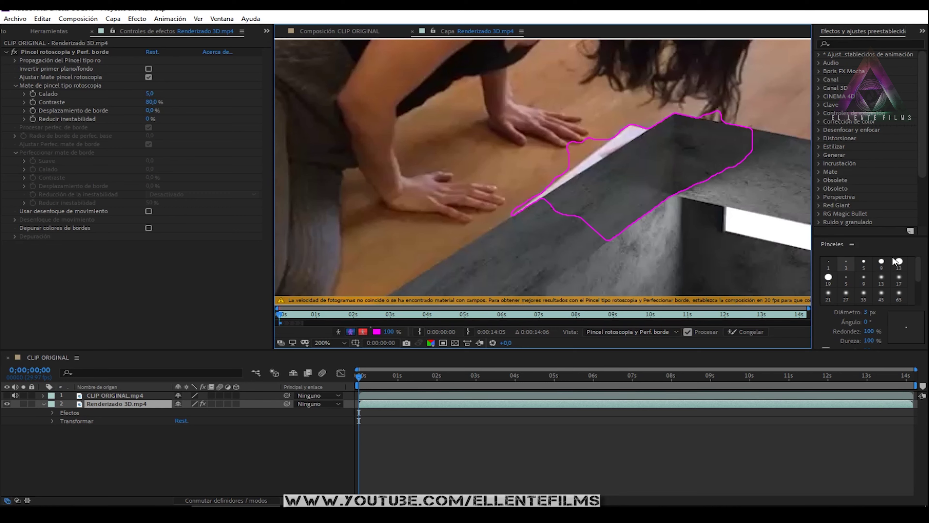
left_click(880, 260)
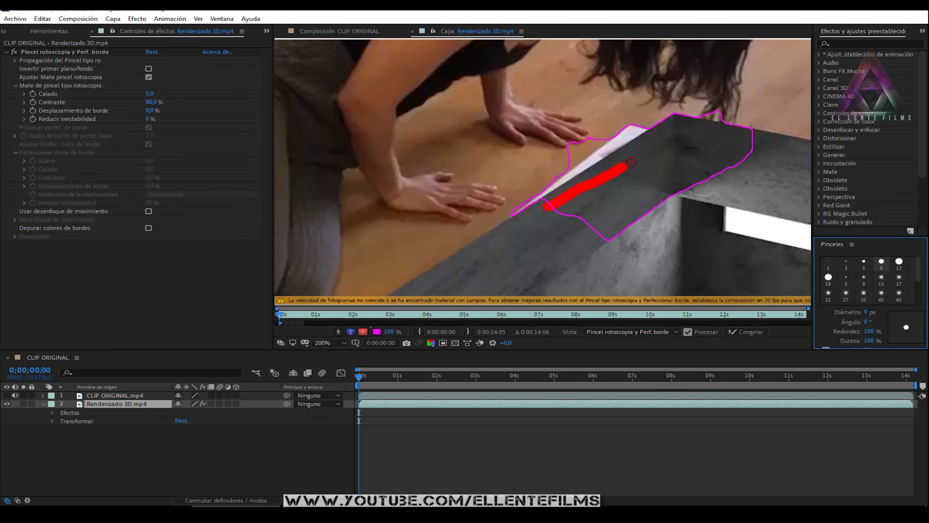
left_click_drag(573, 193, 694, 112)
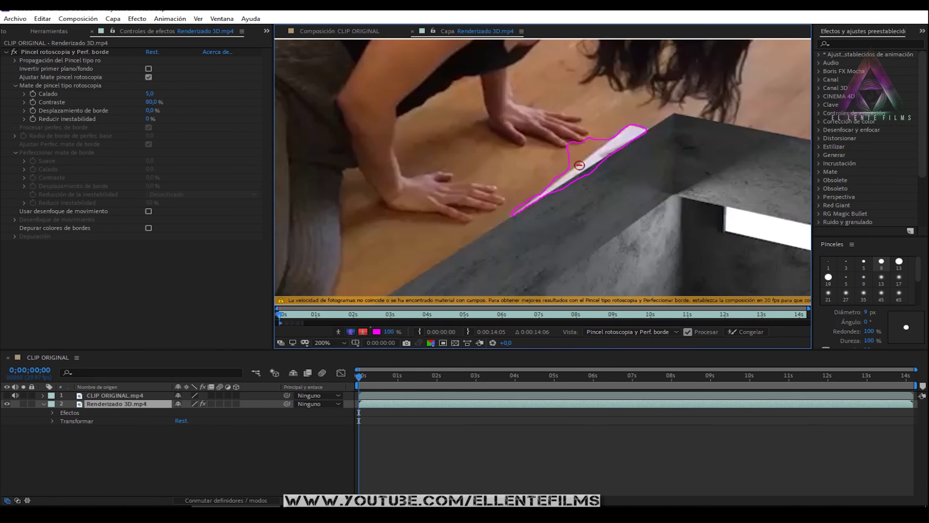
left_click_drag(562, 165, 605, 128)
left_click_drag(598, 170, 562, 200)
mouse_move(584, 178)
left_mouse_down()
mouse_move(612, 161)
mouse_move(621, 168)
left_mouse_up()
- Tighten the matte to the strip's upper and lower edges with 1 px Roto Brush strokes
scroll(597, 150, "up", 2)
scroll(619, 170, "down", 1)
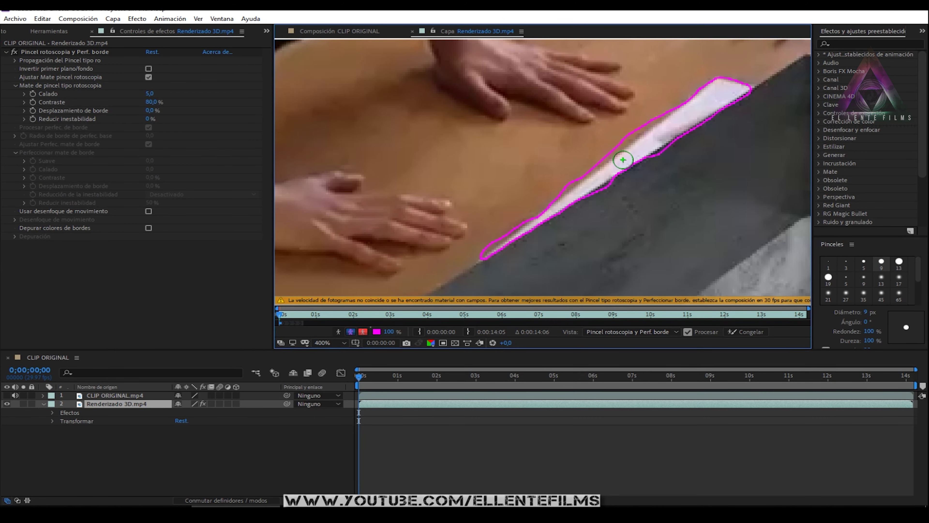
left_click(829, 261)
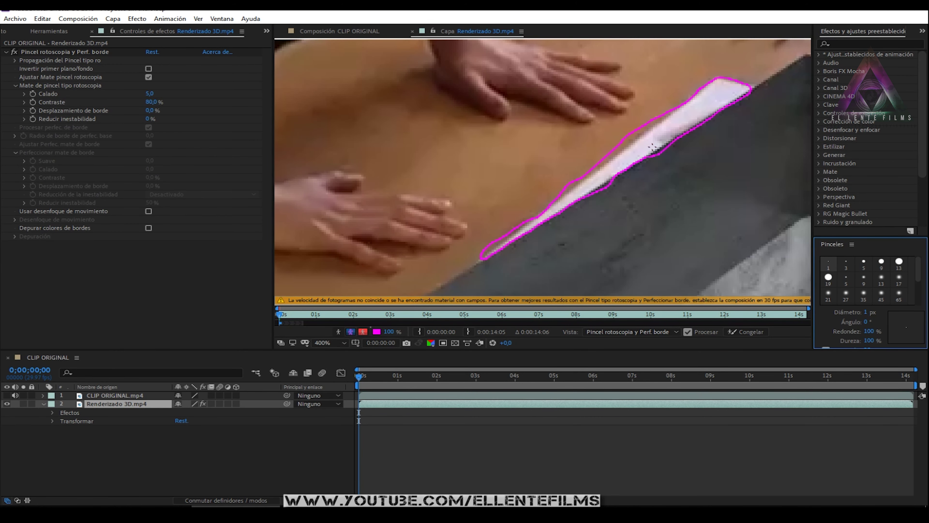
left_click_drag(644, 130, 560, 195)
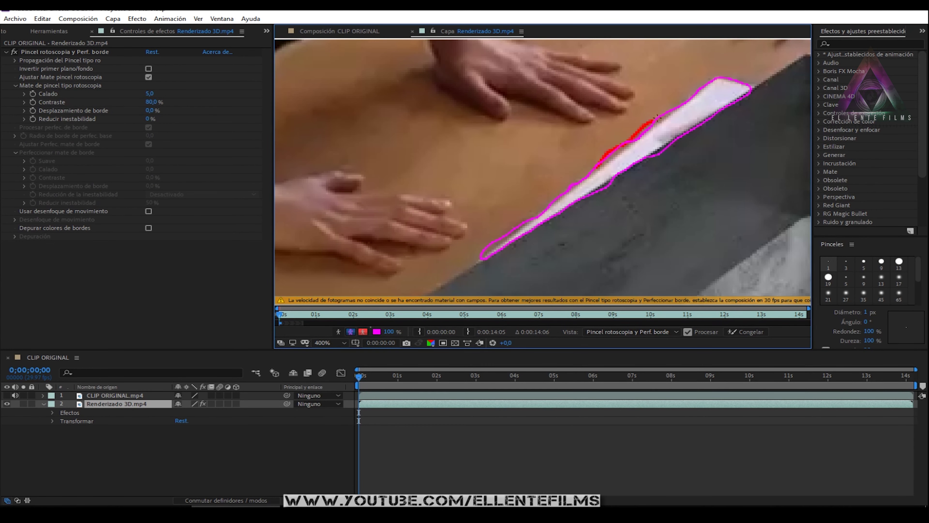
left_click_drag(671, 107, 671, 107)
left_click_drag(605, 181, 599, 186)
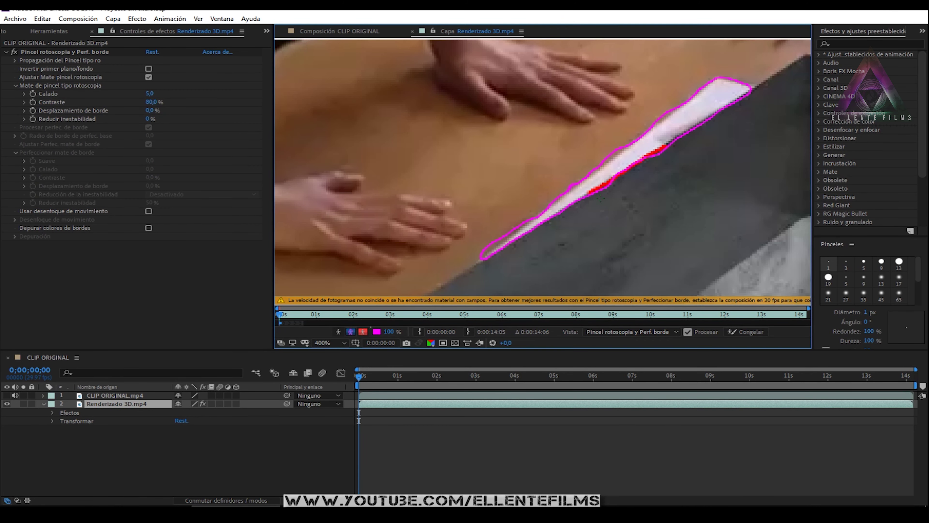
scroll(644, 203, "down", 2)
scroll(667, 245, "up", 1)
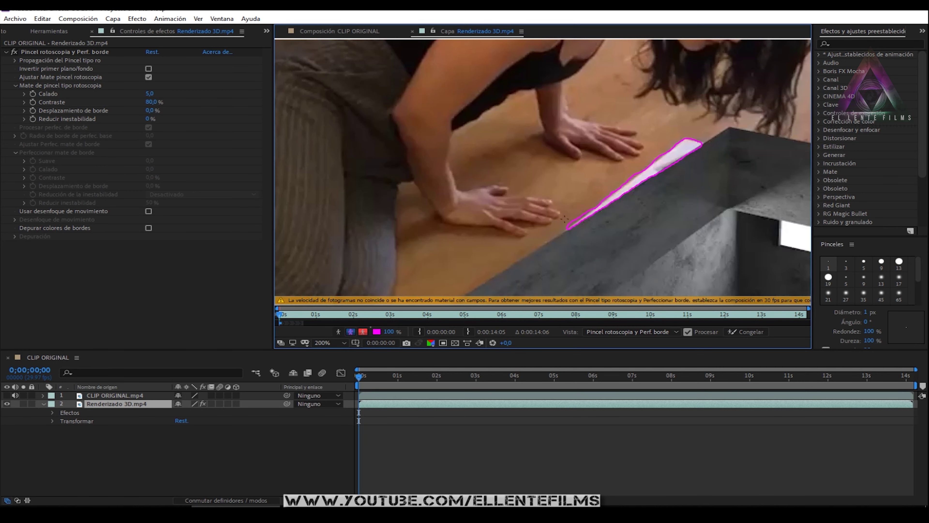
scroll(667, 244, "up", 2)
scroll(667, 244, "up", 1)
scroll(715, 227, "down", 1)
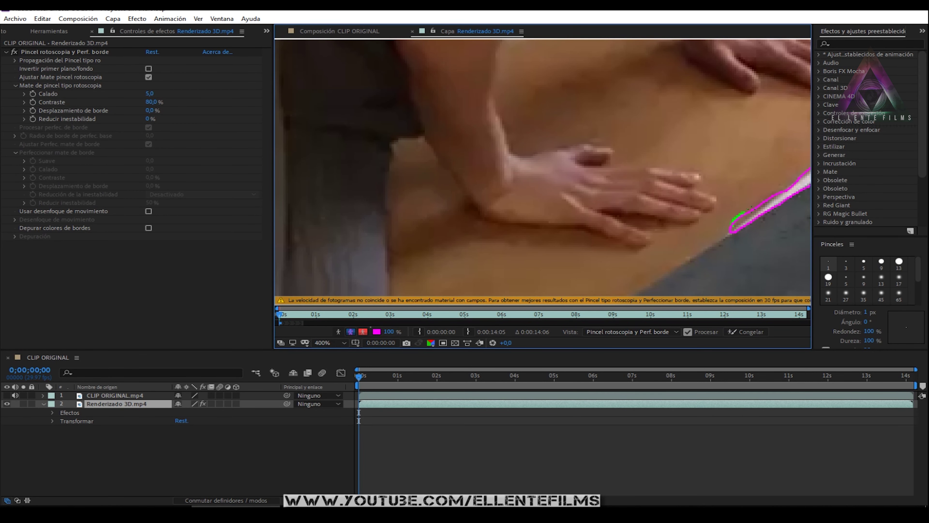
scroll(769, 205, "down", 2)
scroll(768, 205, "down", 1)
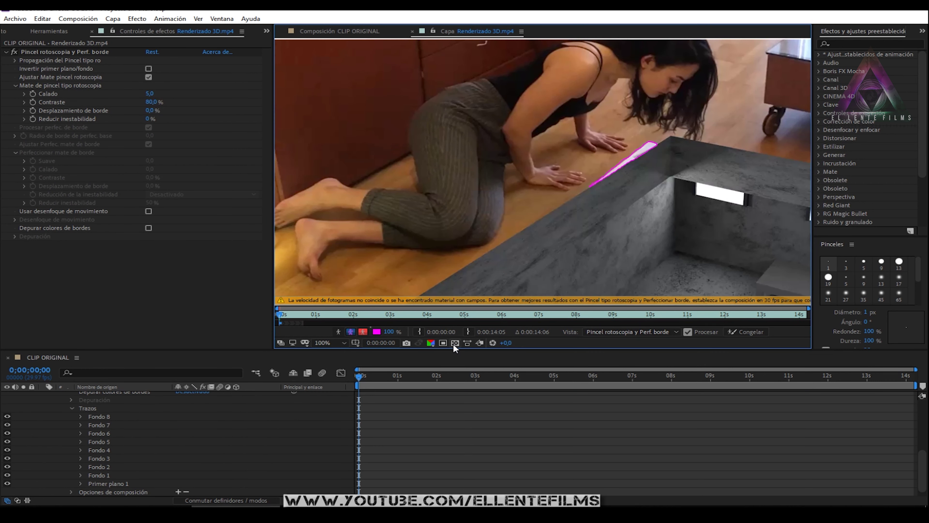
- At frame 17 and 200% zoom, add a foreground and a background stroke along the pit edge
left_click(287, 315)
left_click_drag(300, 315, 306, 315)
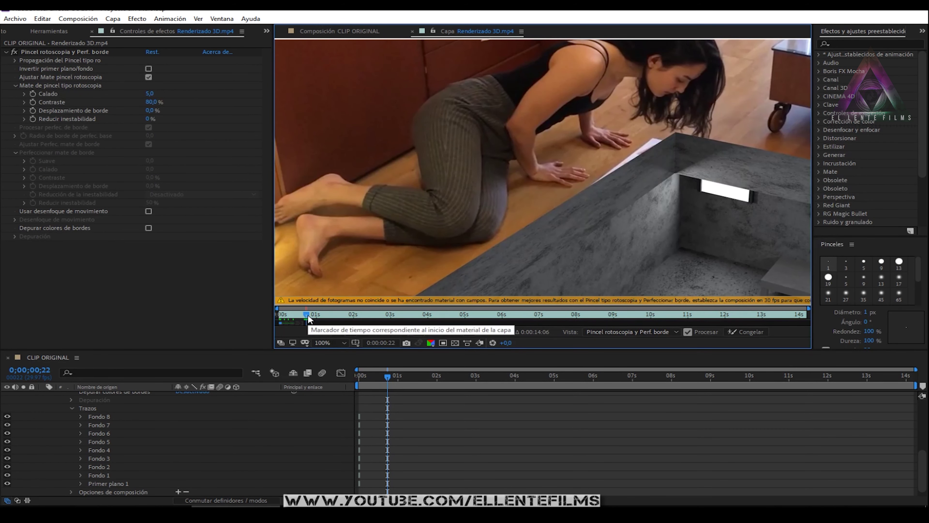
left_click_drag(306, 316, 300, 315)
key("period")
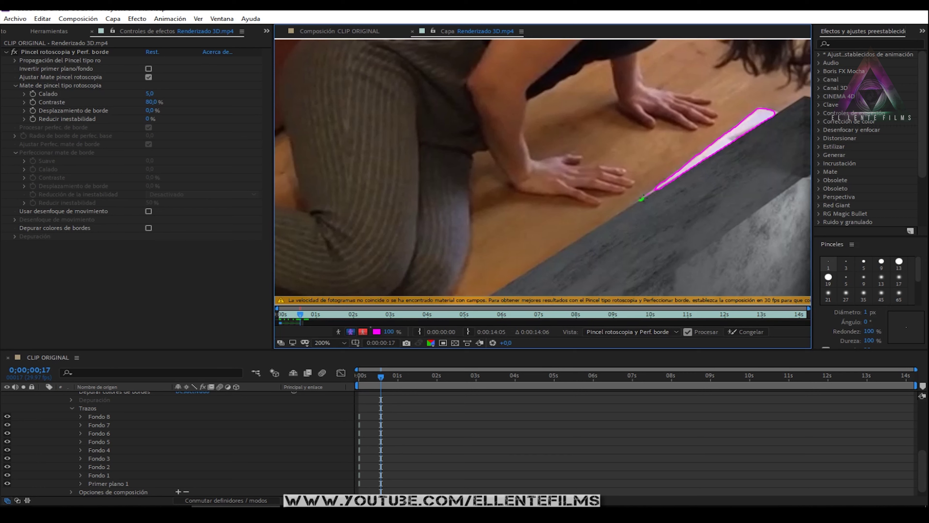
left_click_drag(657, 189, 658, 190)
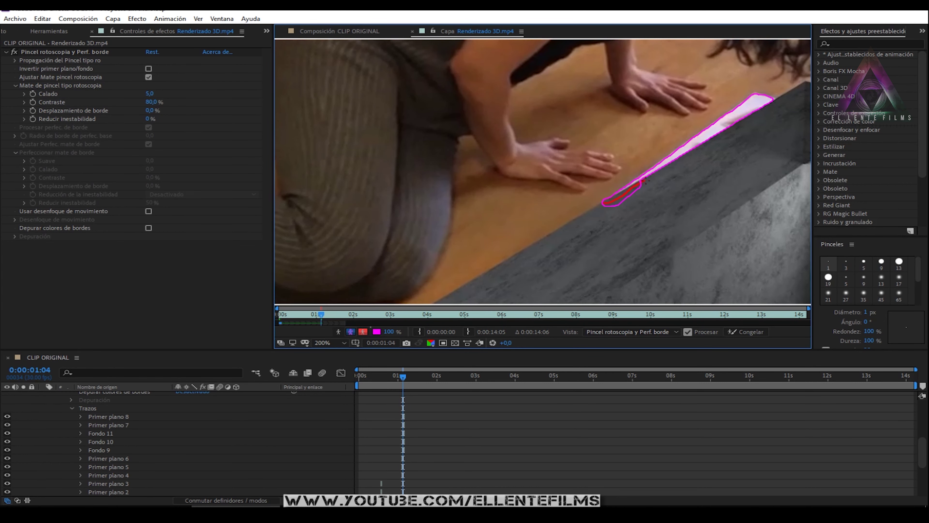
left_click_drag(643, 180, 643, 181)
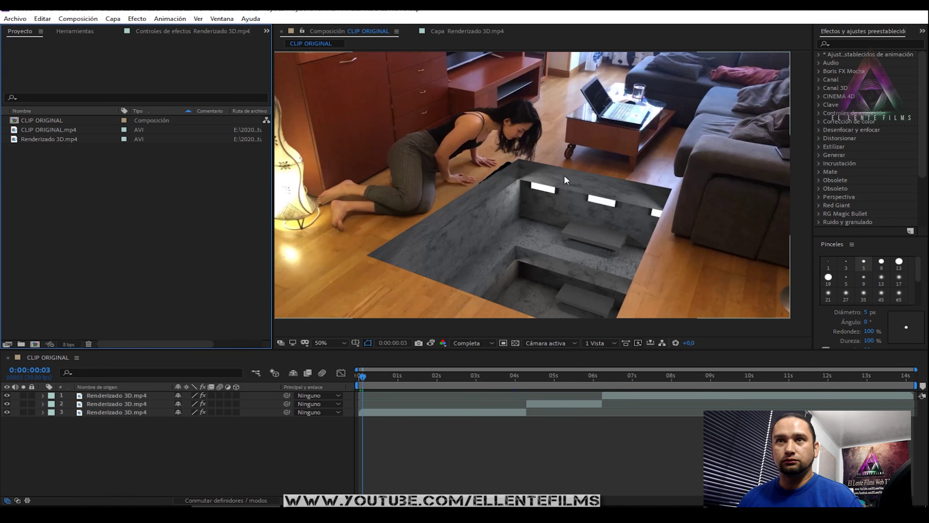
- Queue the current frame as Photoshop file CLIP ORIGINAL (0-00-00-03).psd via Save Frame As
left_click(368, 69)
left_click(78, 18)
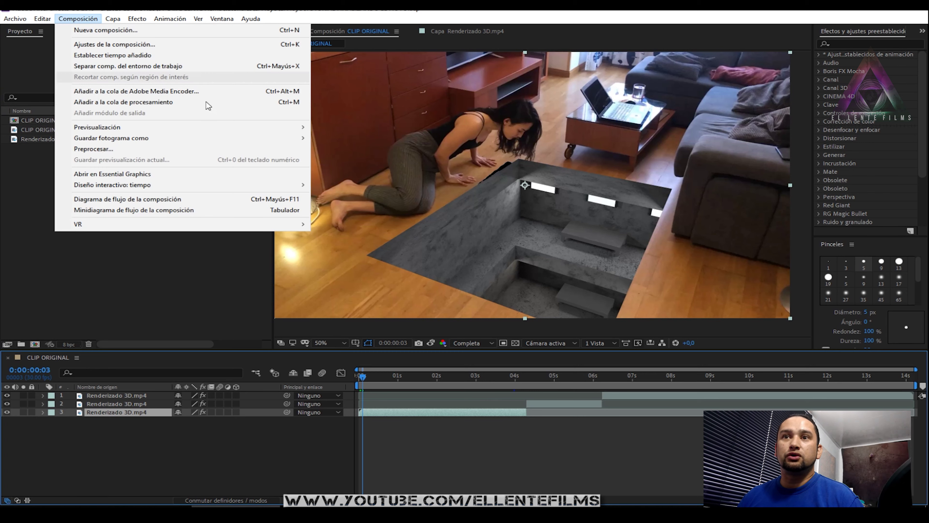
mouse_move(261, 130)
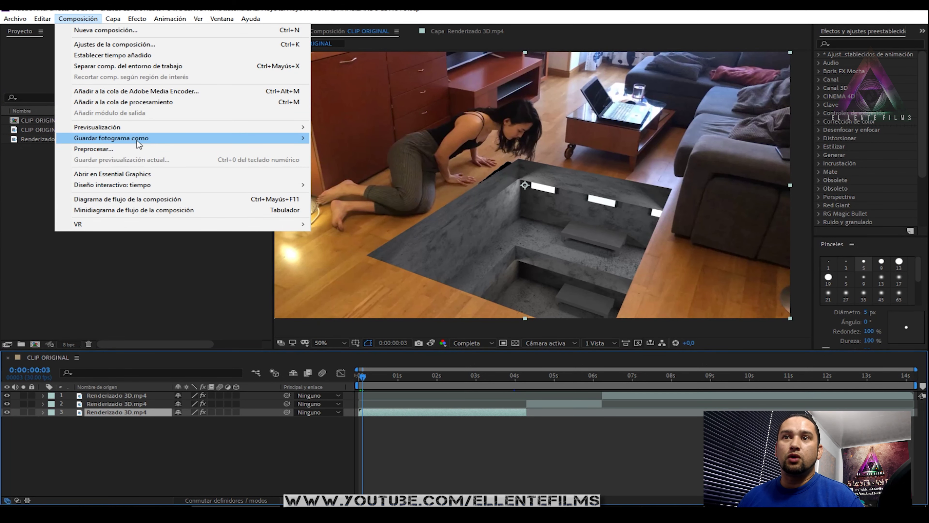
mouse_move(137, 141)
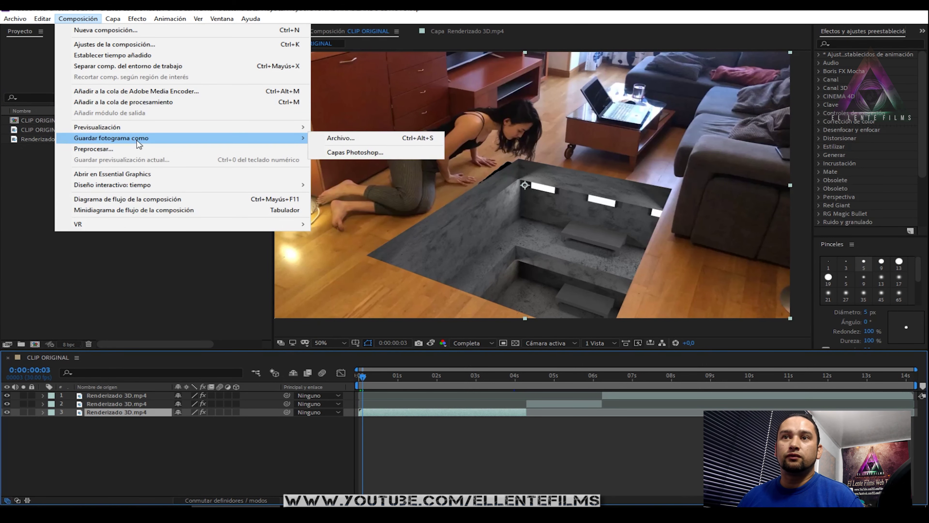
left_click(341, 141)
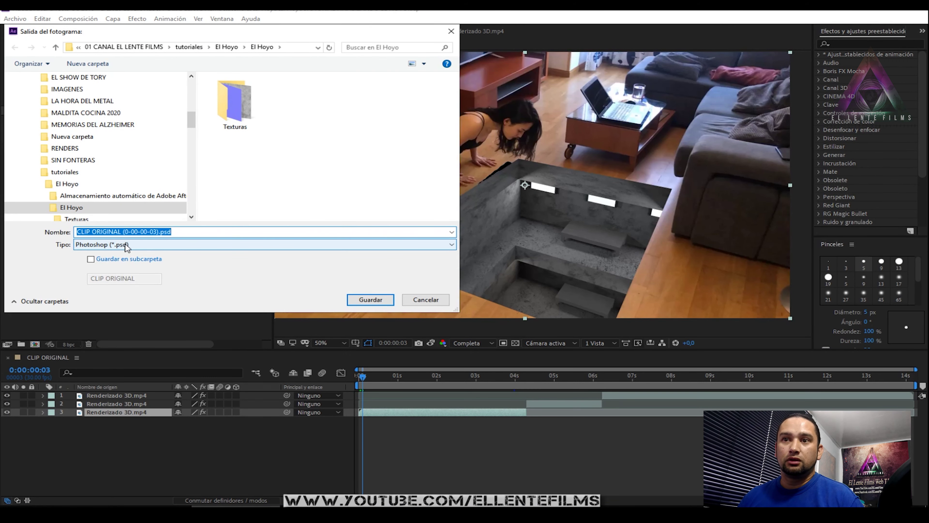
left_click(128, 245)
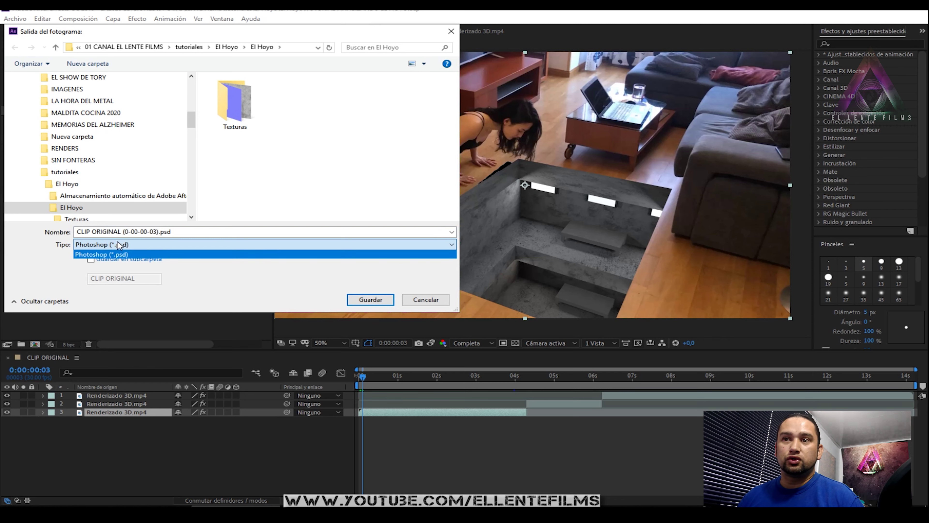
left_click(378, 301)
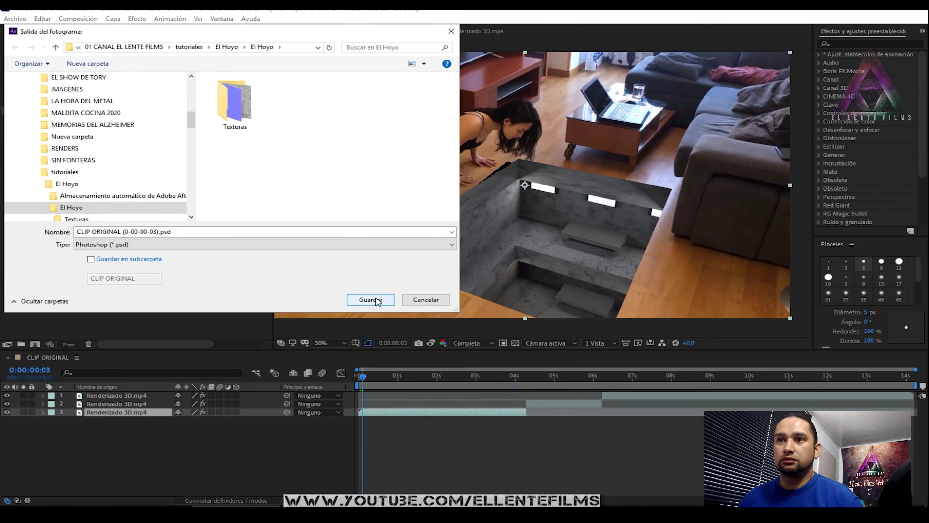
left_click(378, 301)
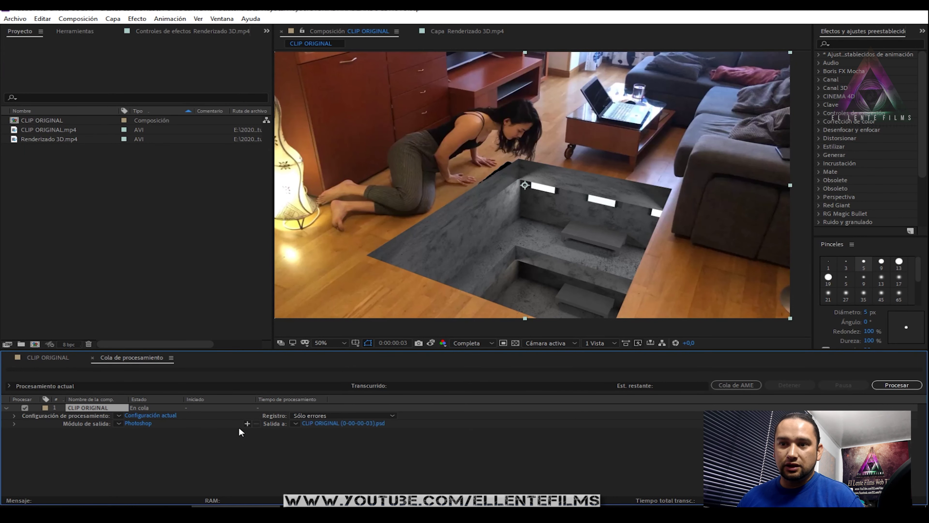
- Render the queued frame with Photoshop output, close the render queue, and open the exported PSD
left_click(121, 424)
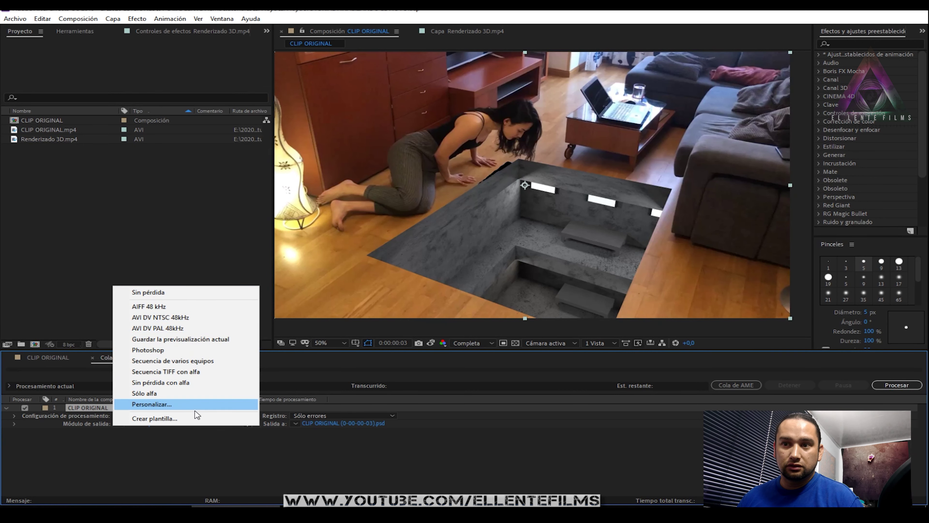
left_click(197, 350)
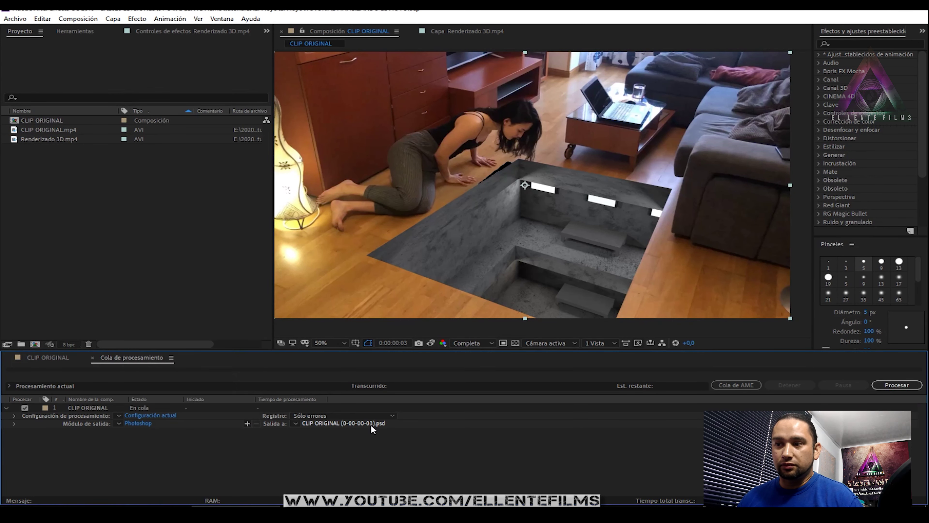
left_click(371, 424)
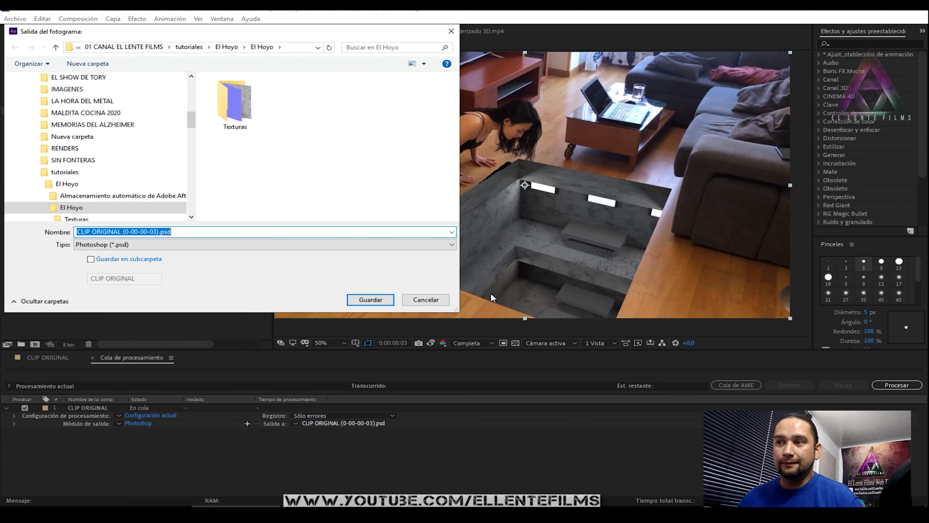
left_click(425, 299)
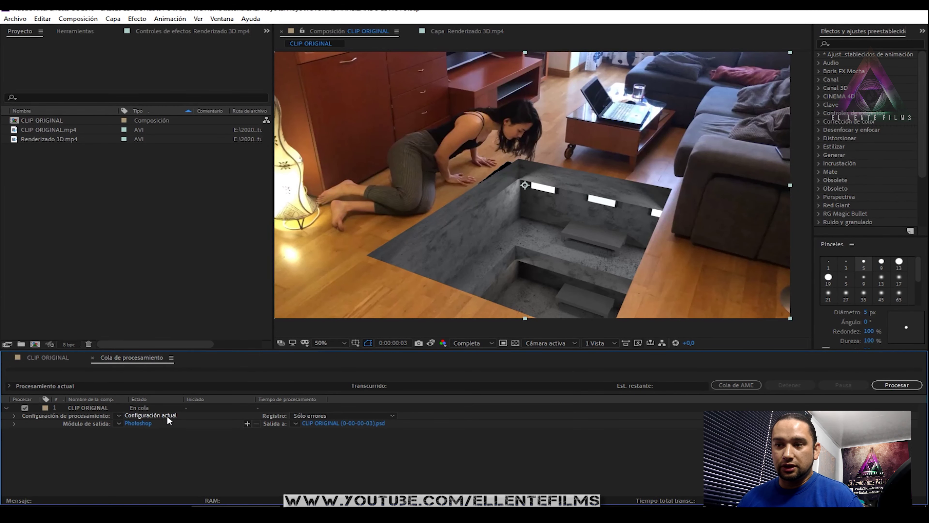
left_click(902, 387)
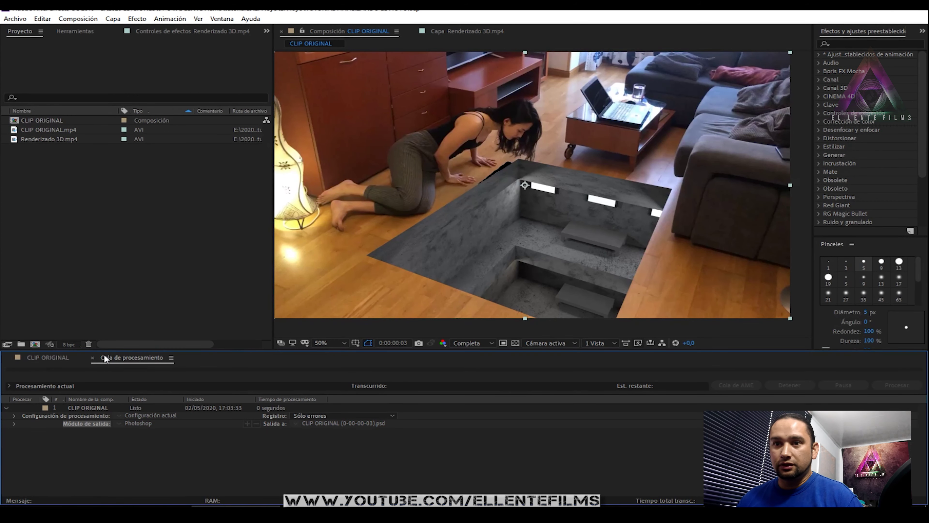
left_click(93, 357)
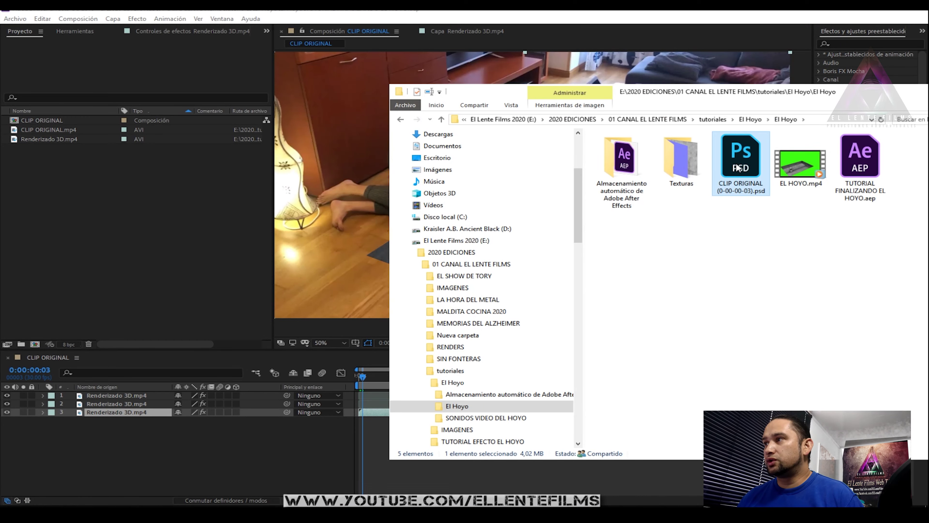
double_click(738, 167)
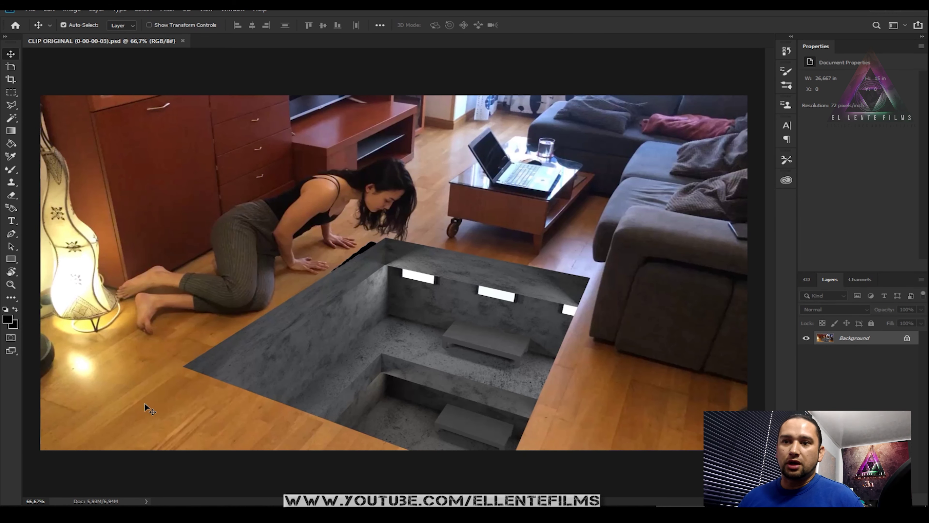
- Select the Polygonal Lasso Tool
left_click(10, 93)
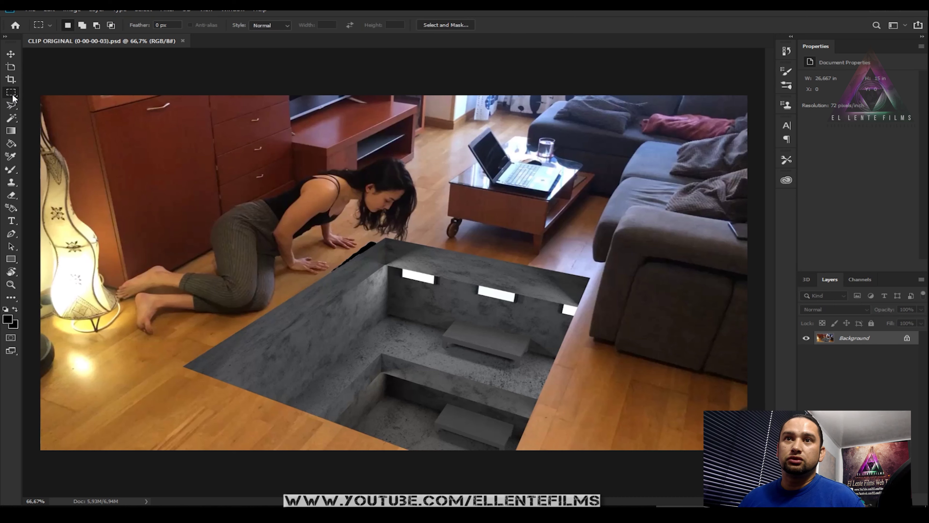
right_click(12, 92)
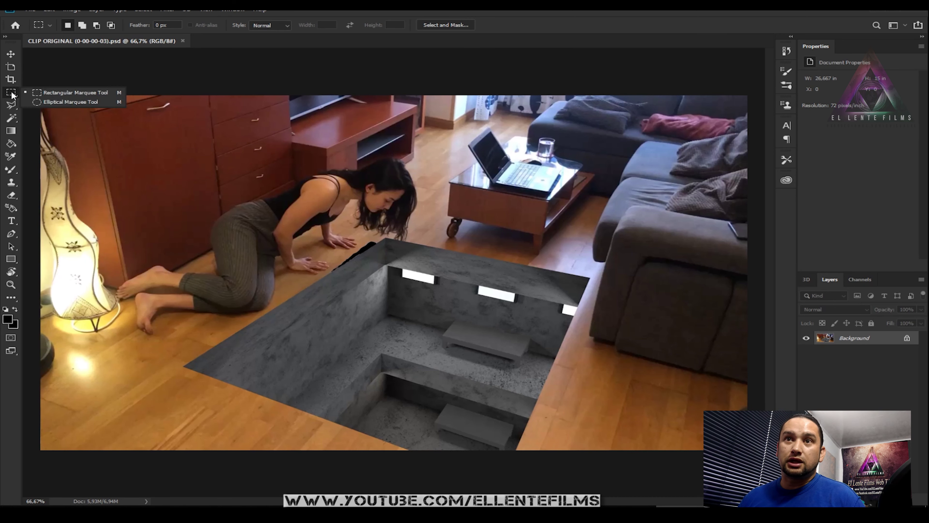
left_click(13, 107)
right_click(12, 106)
left_click(51, 117)
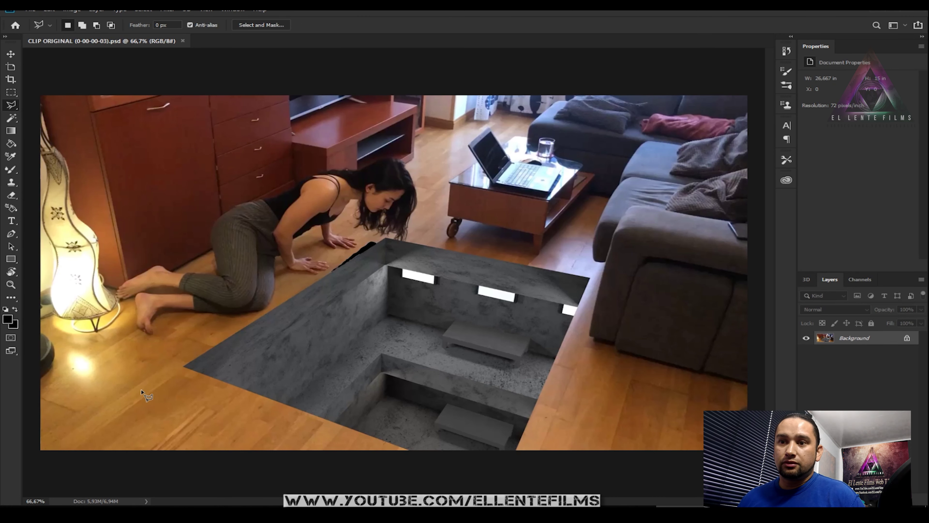
- Draw a strip along the pit's lower-left edge on a new layer and fill it with black
left_click(121, 380)
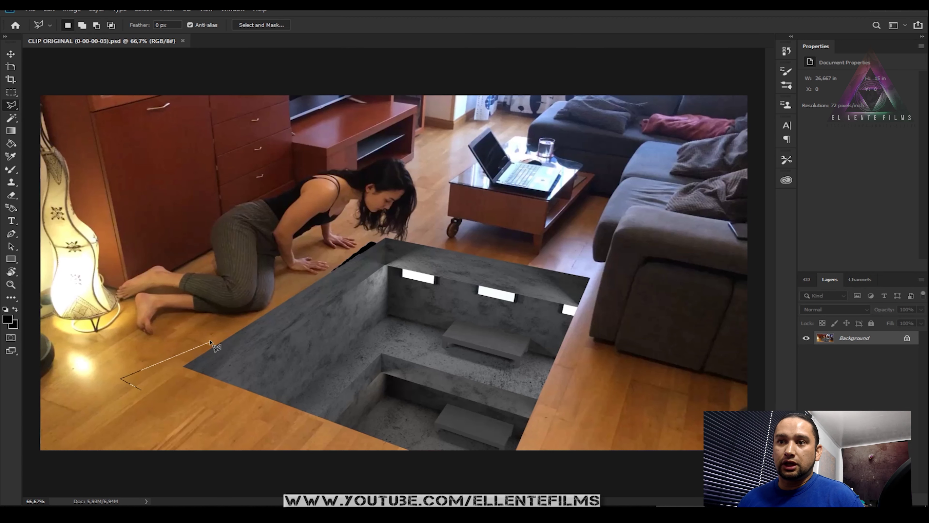
left_click(216, 318)
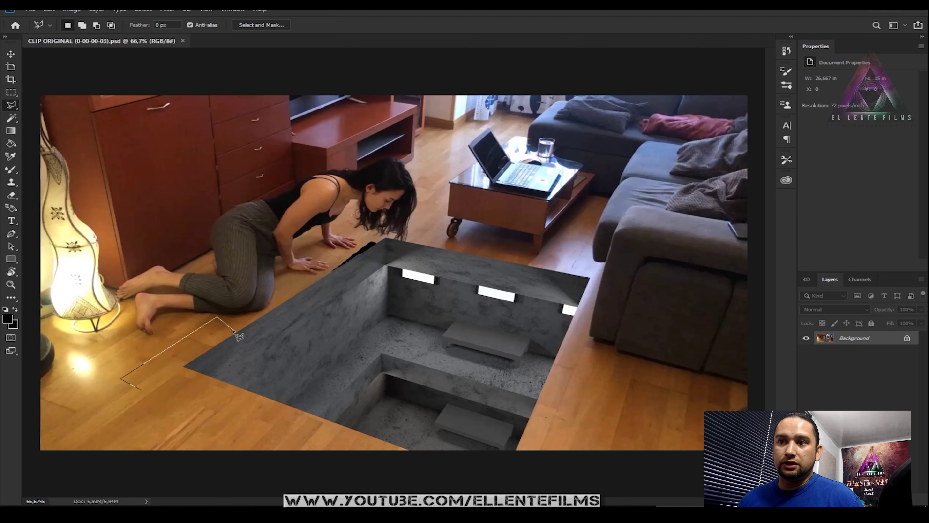
left_click(231, 330)
key("Return")
key("ctrl+shift+alt+n")
key("alt+BackSpace")
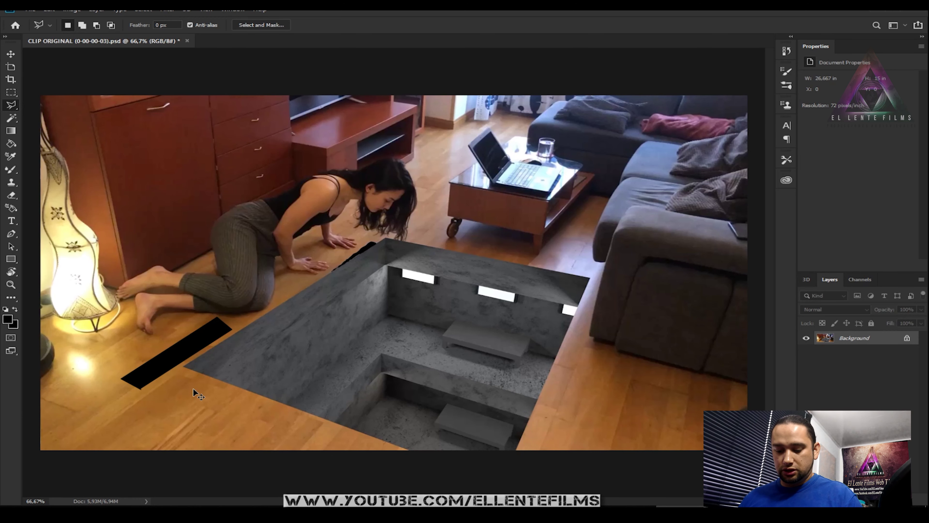
key("ctrl+d")
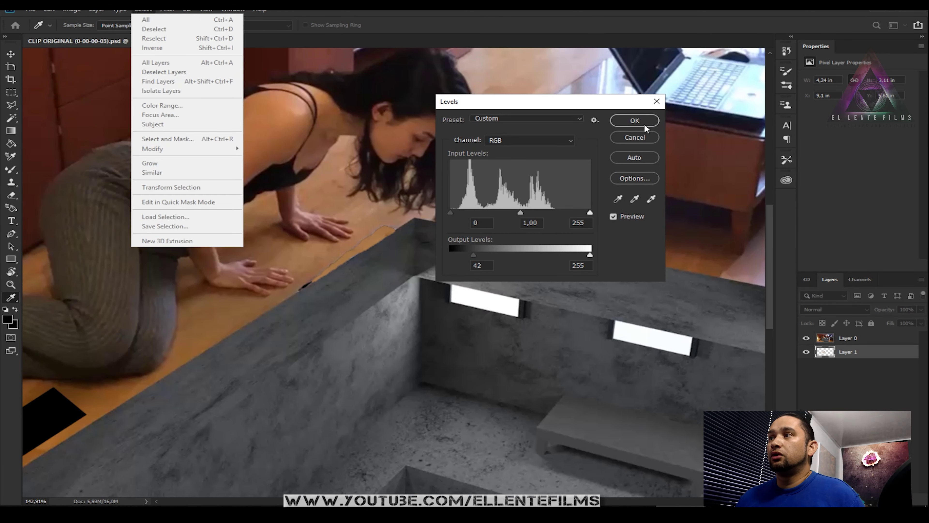
- Apply Levels and Brightness/Contrast adjustments to the Layer 1 wood strip
left_click(634, 120)
key("w")
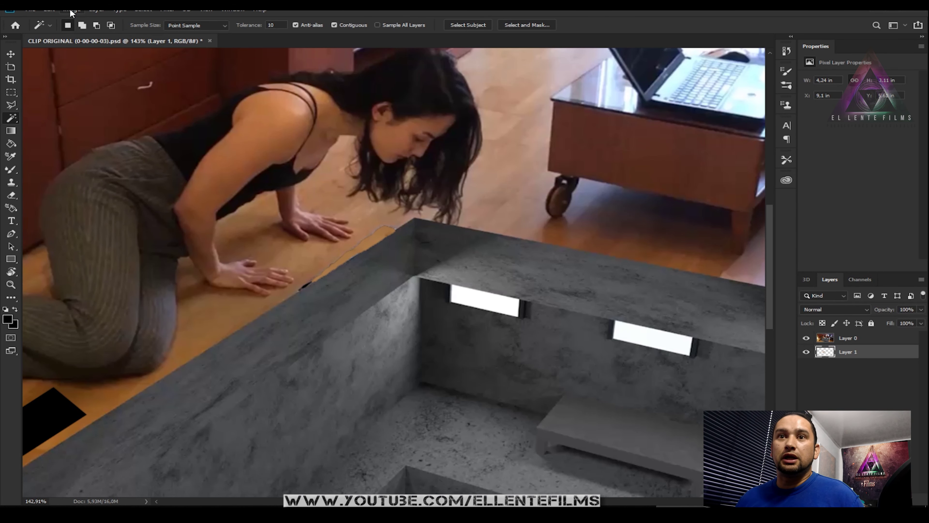
left_click(72, 9)
mouse_move(83, 33)
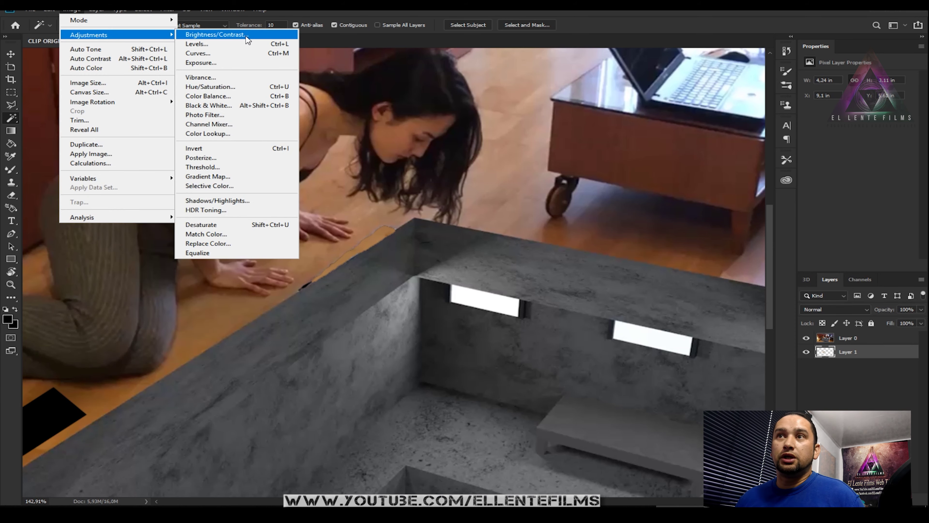
left_click(246, 36)
left_click(708, 119)
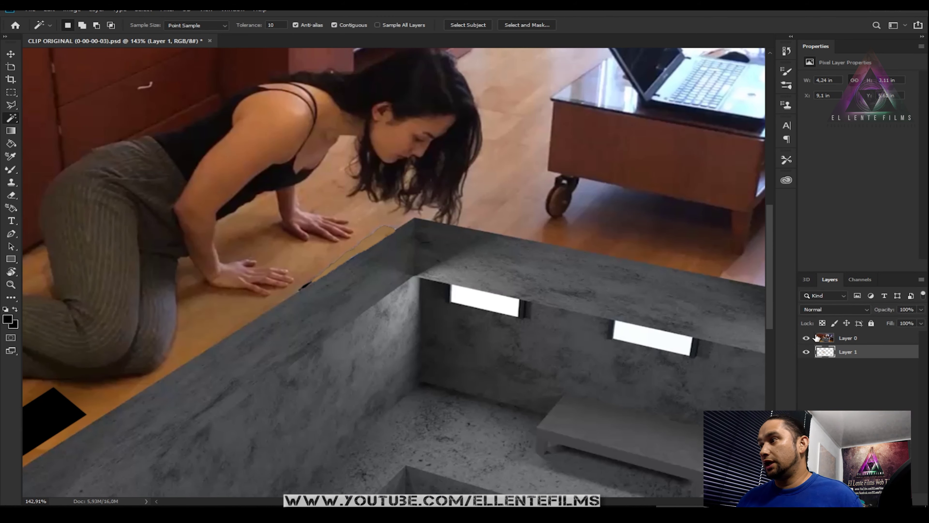
- Hide Layer 0 so the wood strip shows alone
left_click(806, 338)
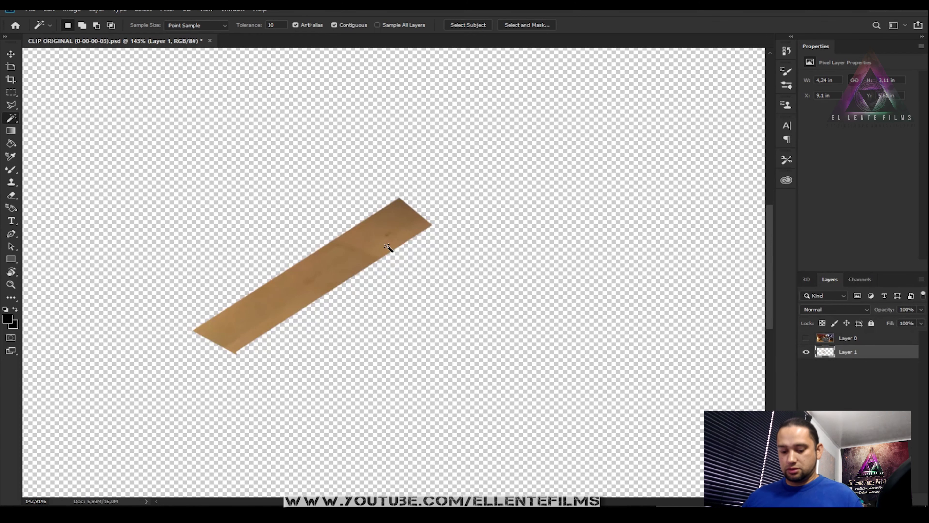
scroll(390, 252, "down", 3)
scroll(391, 259, "down", 2)
scroll(407, 298, "down", 2)
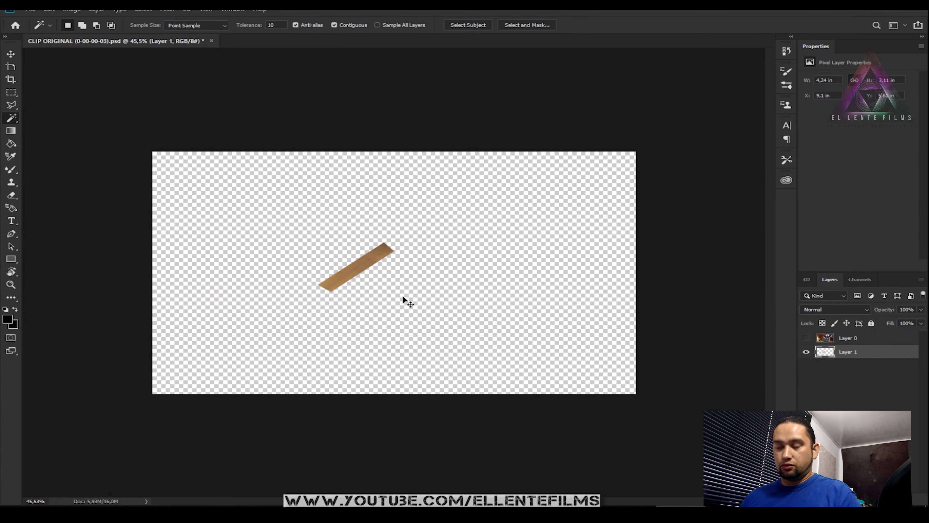
- Scale the wood strip up to about 324% with Free Transform
key("ctrl+t")
left_click_drag(394, 270, 510, 333)
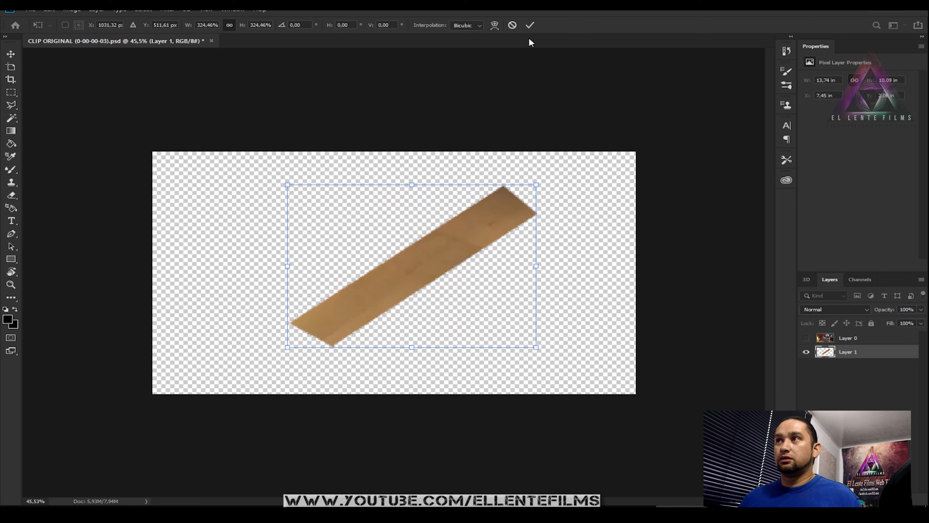
left_click(531, 28)
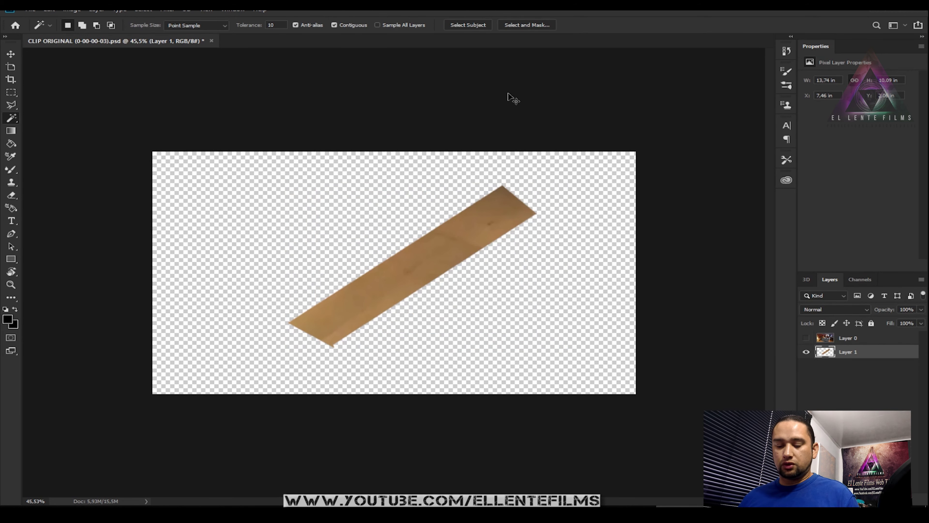
- Save the image as the JPEG hueco piso.jpg, accepting the default quality
key("ctrl+shift+s")
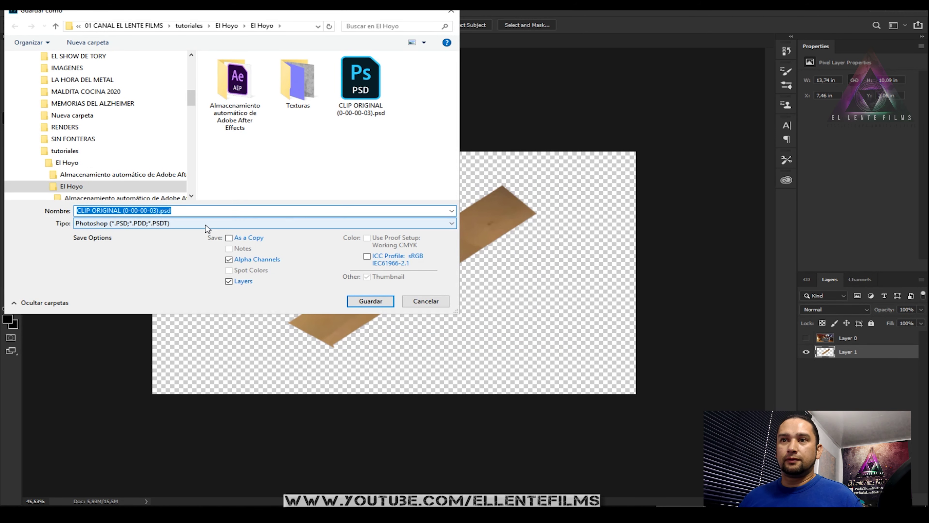
left_click(207, 223)
left_click(175, 300)
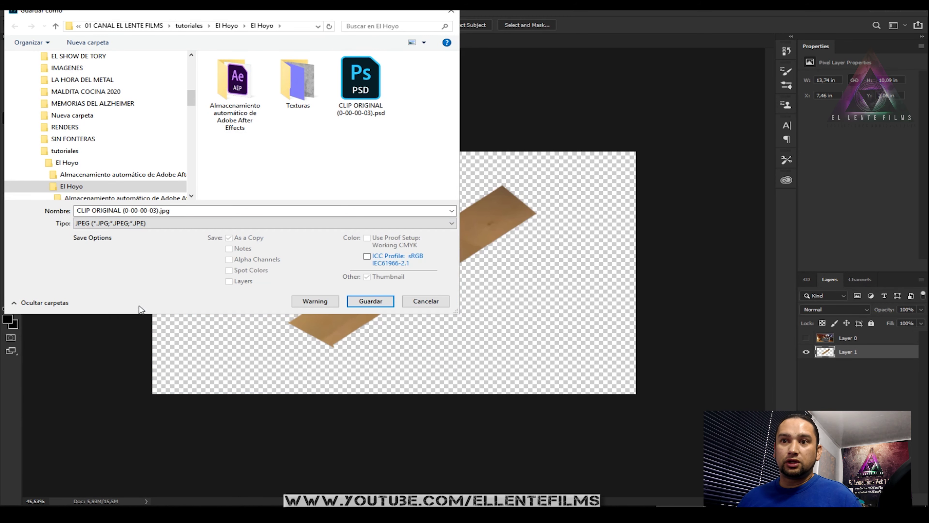
left_click(192, 210)
type("hu")
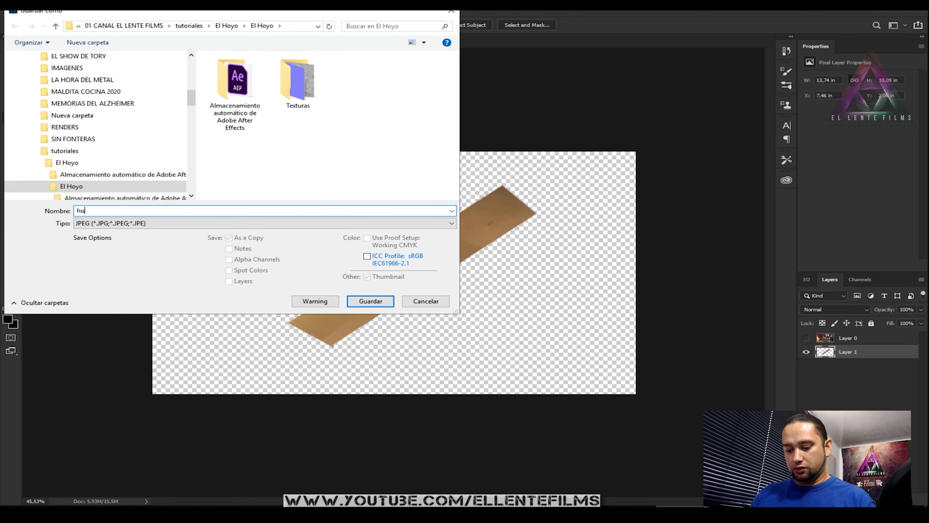
type("ared")
key("Return")
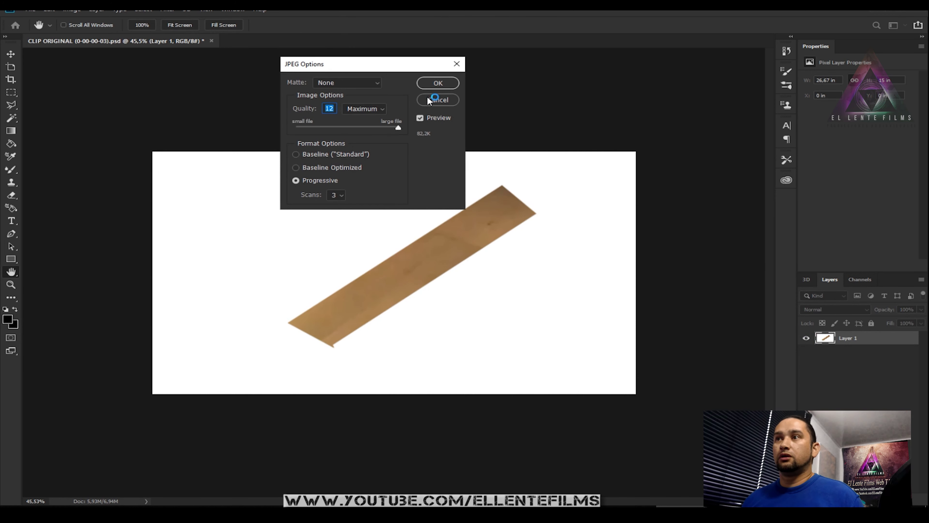
left_click(439, 83)
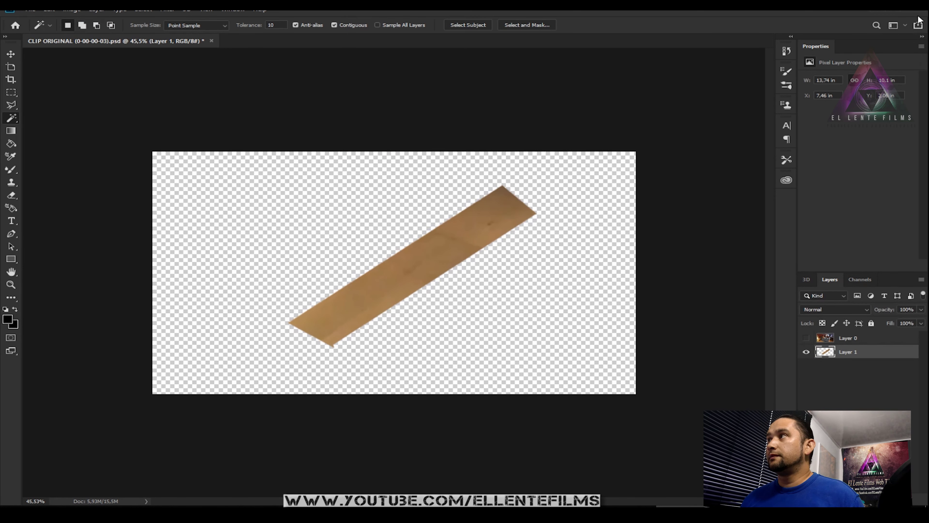
- Quit Photoshop without saving the PSD and drag hueco piso.jpg into the After Effects project
left_click(922, 8)
left_click(459, 194)
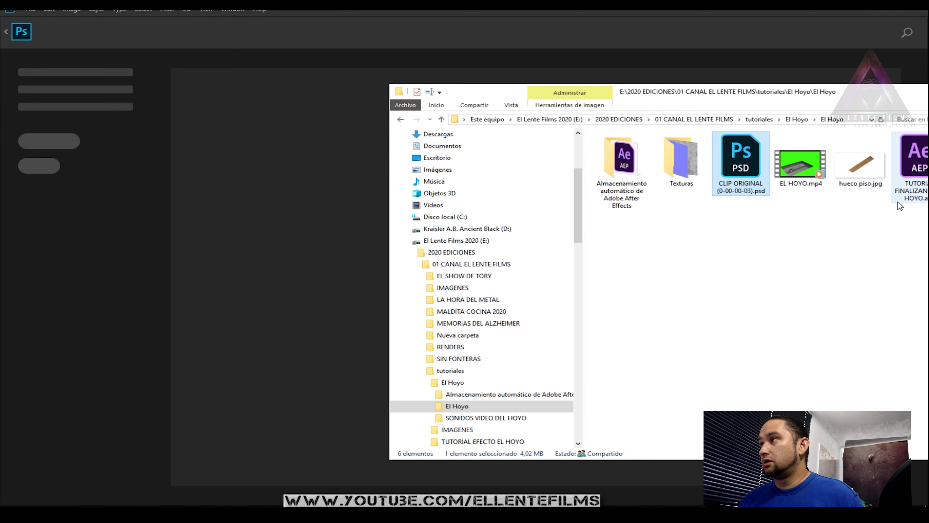
left_click(862, 178)
mouse_move(862, 178)
left_mouse_down()
mouse_move(201, 299)
mouse_move(172, 244)
left_mouse_up()
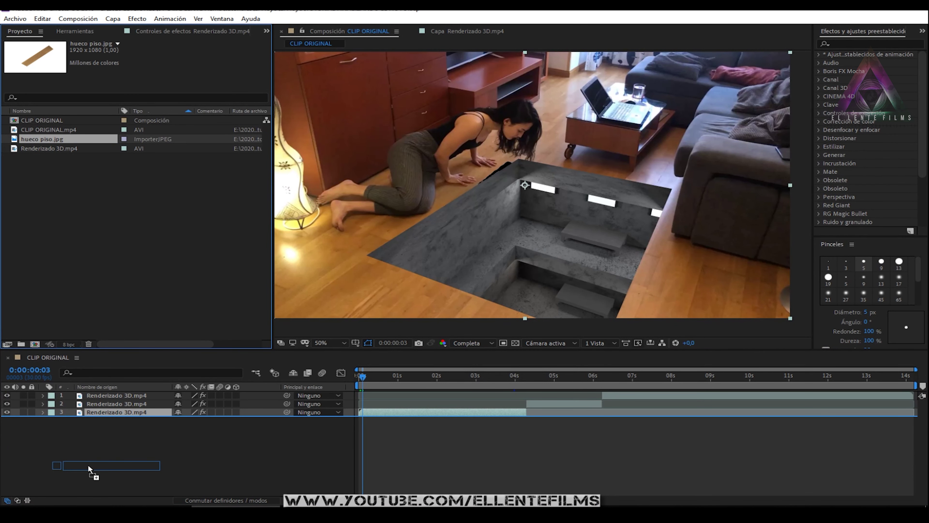
- Add hueco piso.jpg as the bottom layer of CLIP ORIGINAL and move the plank up-left
left_click_drag(49, 140, 88, 465)
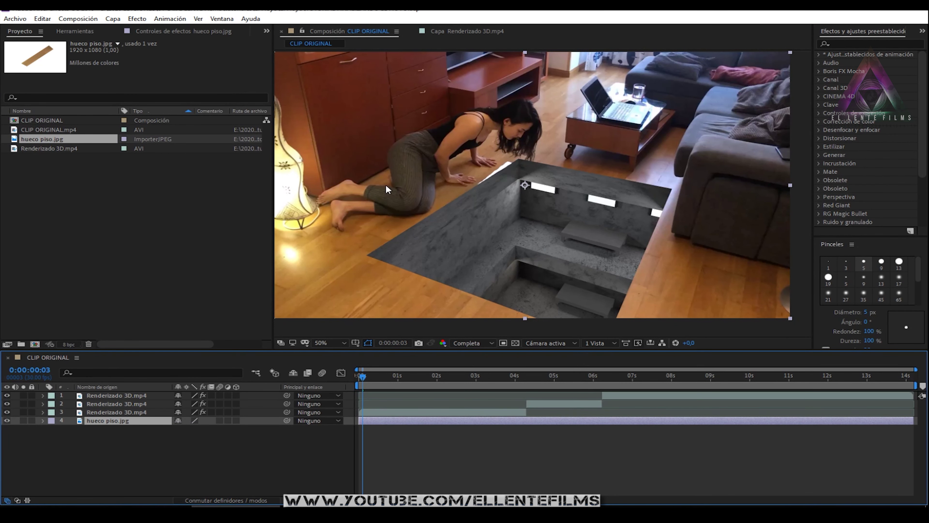
left_click_drag(7, 395, 7, 412)
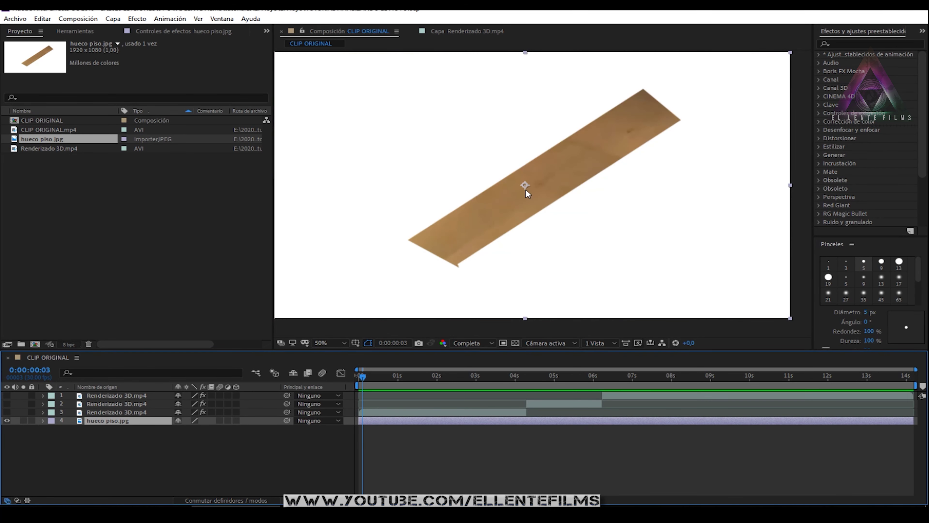
left_click_drag(508, 219, 469, 182)
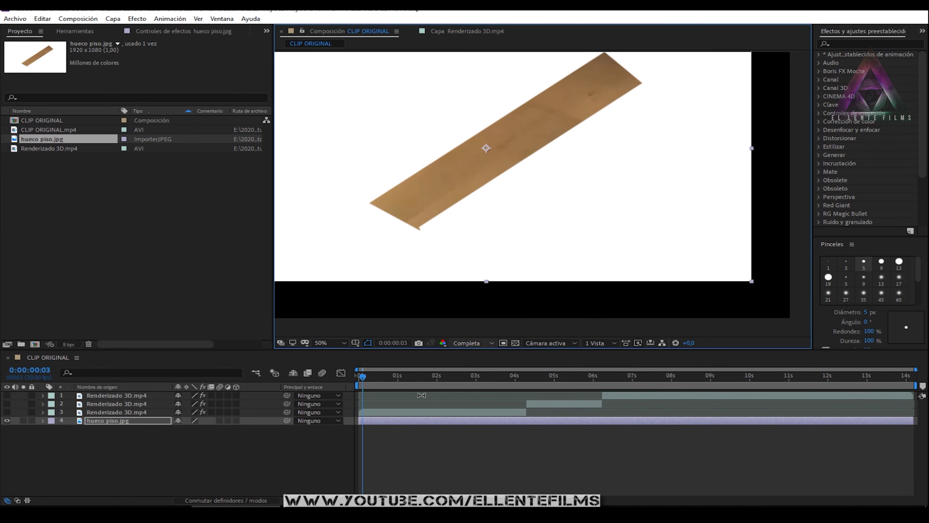
left_click(6, 412)
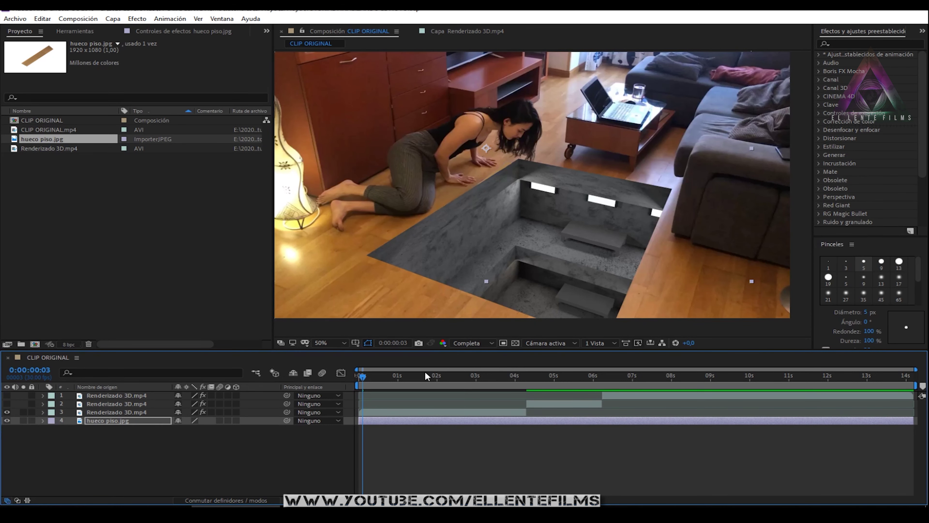
- Scrub the timeline around 1–2 seconds to check the plank beneath the render
mouse_move(369, 378)
left_mouse_down()
mouse_move(432, 386)
mouse_move(461, 376)
mouse_move(358, 371)
left_mouse_up()
left_click(42, 420)
left_click(43, 420)
left_click_drag(362, 376, 457, 376)
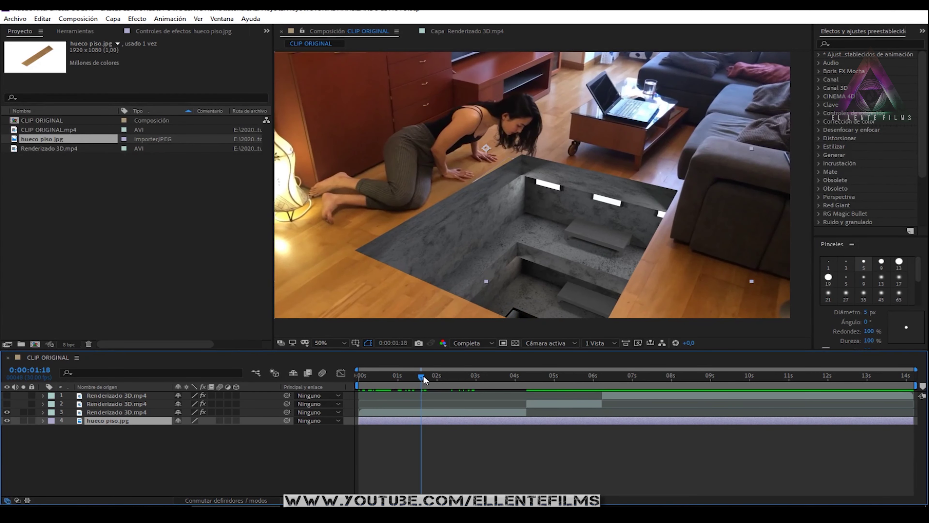
scroll(615, 147, "down", 4)
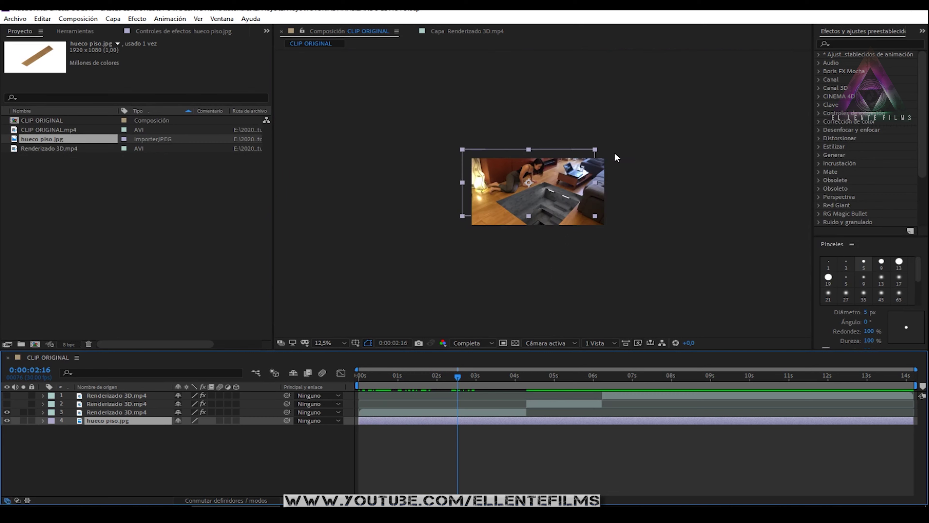
- Scale hueco piso.jpg to about 148% and position it at 792, 510 under the pit
scroll(616, 159, "up", 2)
left_click_drag(450, 376, 486, 383)
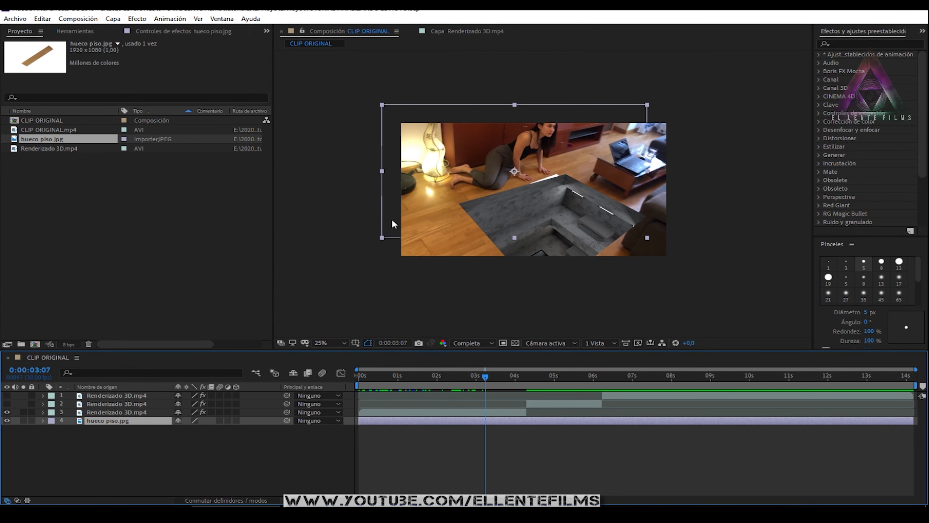
left_click_drag(647, 238, 673, 249)
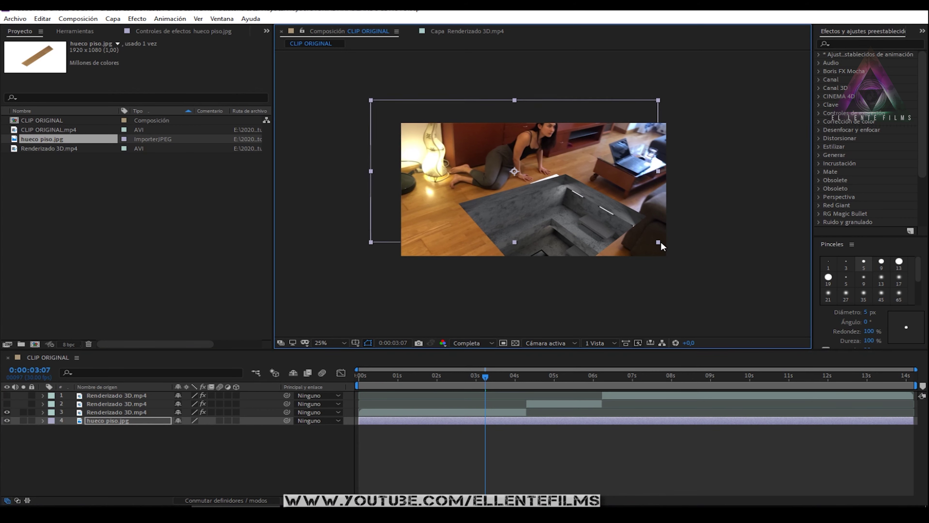
left_click_drag(366, 241, 391, 251)
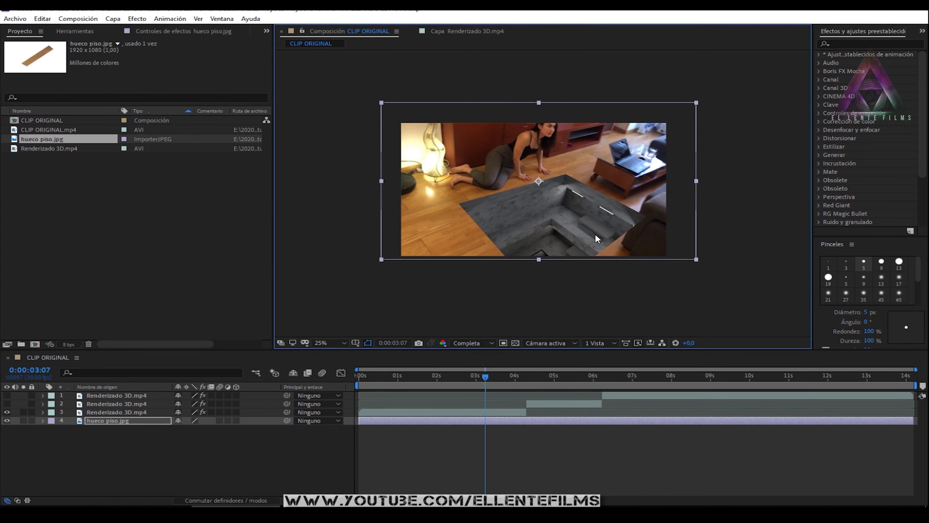
left_click_drag(372, 377, 509, 375)
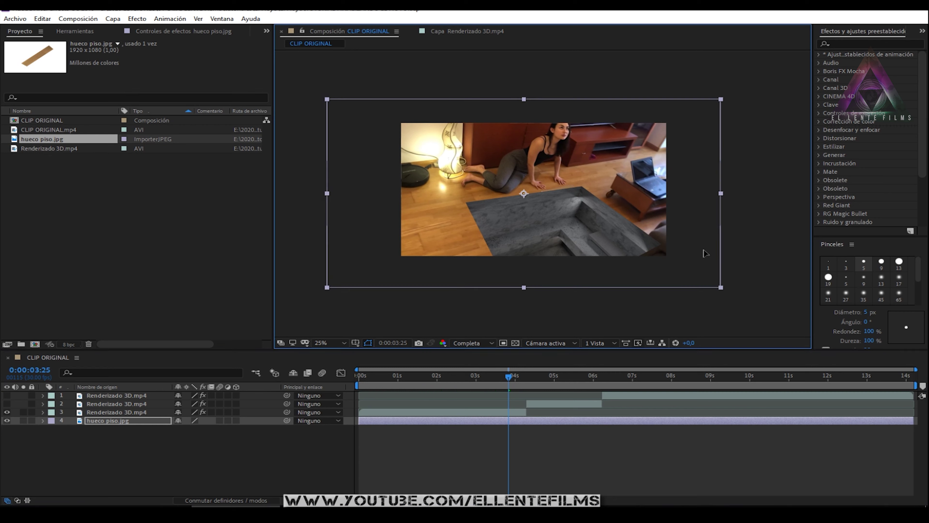
left_click(373, 377)
left_click_drag(372, 377, 359, 377)
left_click_drag(701, 255, 685, 254)
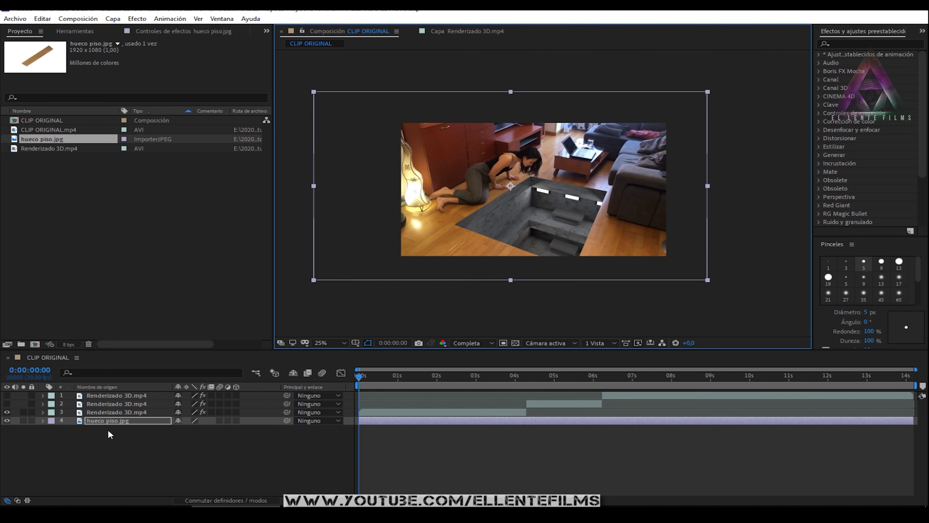
left_click(43, 421)
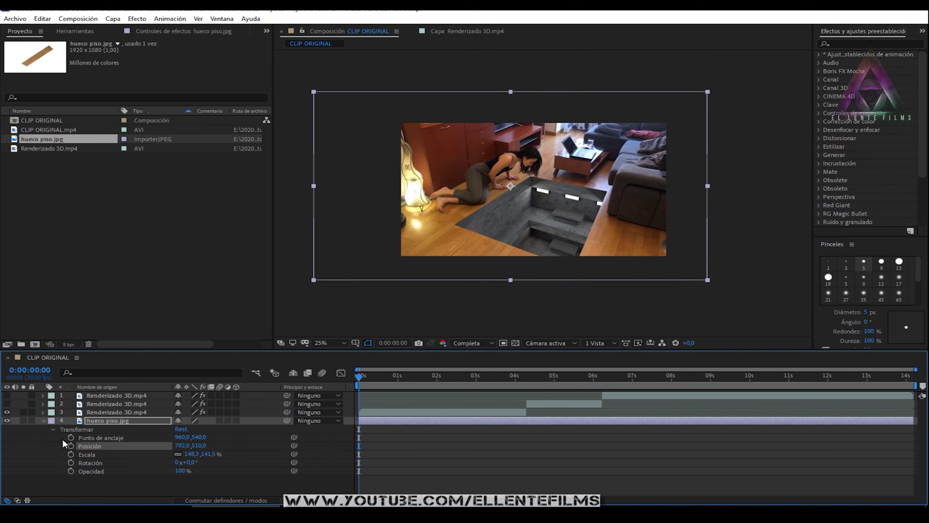
- Add Position keyframes to hueco piso.jpg at about 1;20, 2;09 and 2;29 so it tracks the pit
left_click(71, 445)
left_click_drag(359, 377, 417, 377)
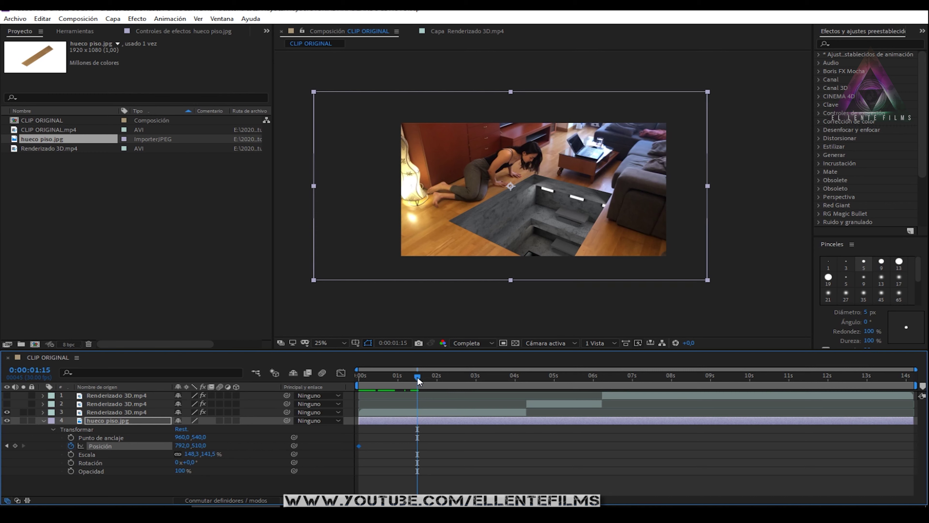
mouse_move(418, 377)
left_mouse_down()
mouse_move(503, 399)
mouse_move(485, 394)
mouse_move(494, 397)
left_mouse_up()
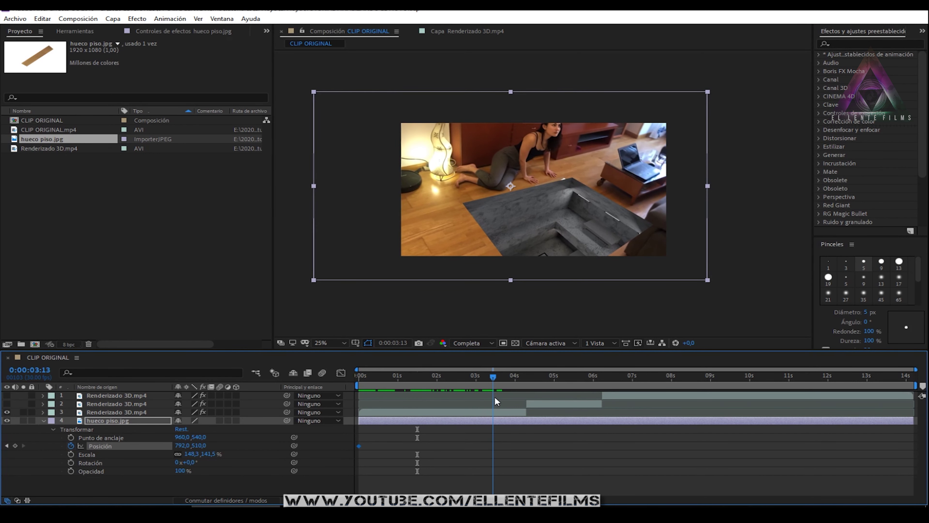
left_click_drag(630, 265, 653, 276)
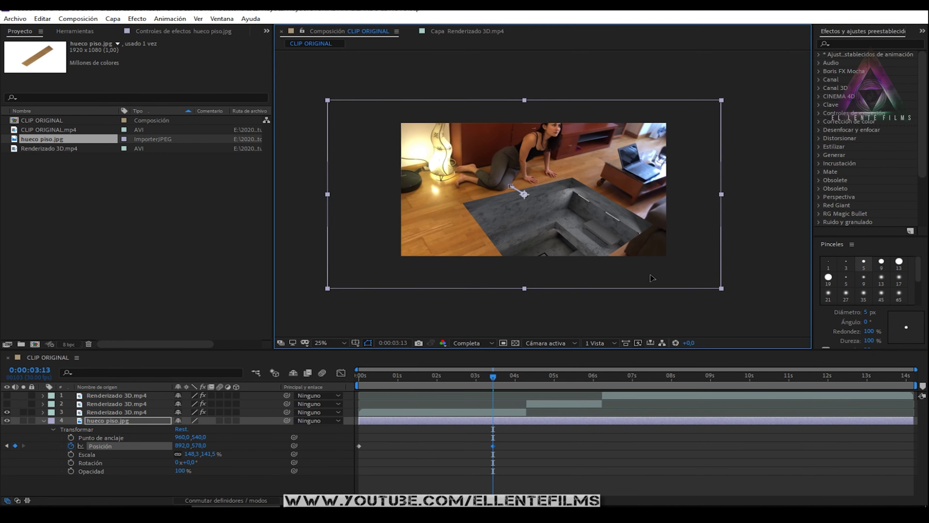
left_click_drag(380, 378, 452, 381)
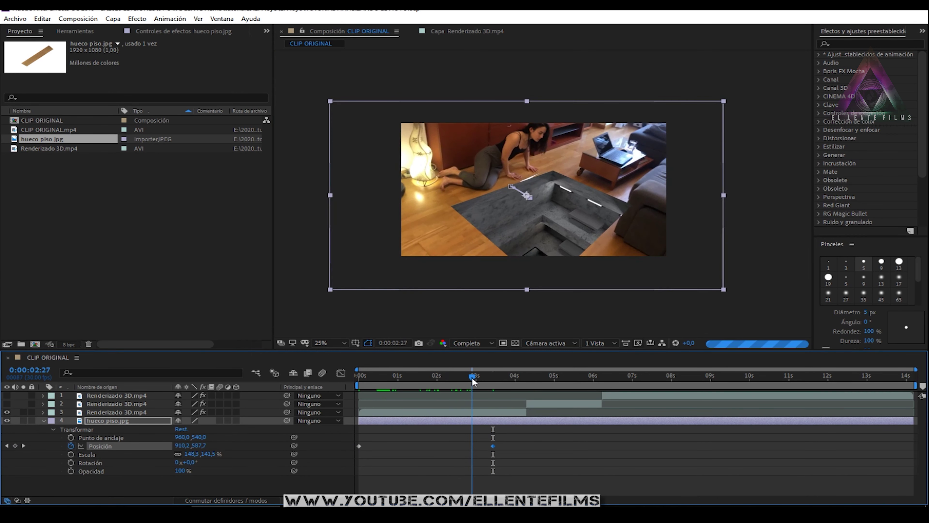
left_click_drag(453, 377, 449, 376)
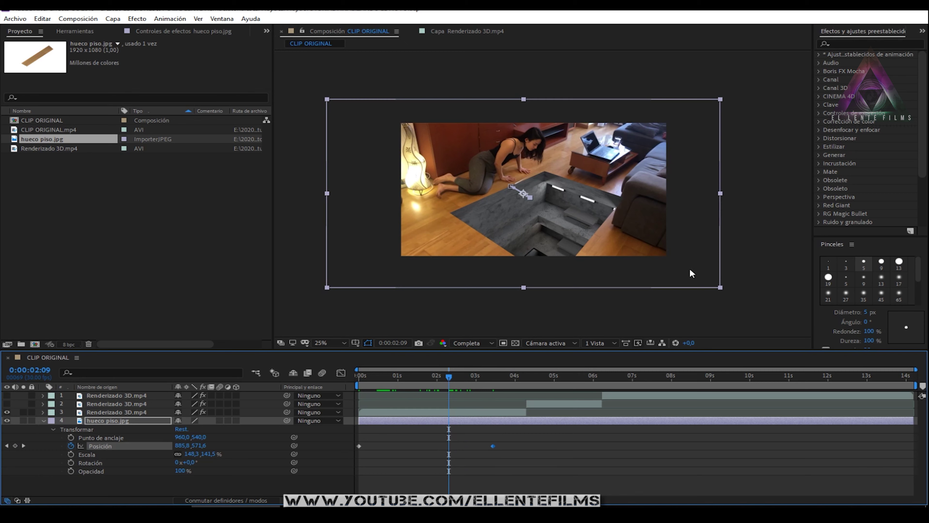
left_click_drag(697, 282, 679, 277)
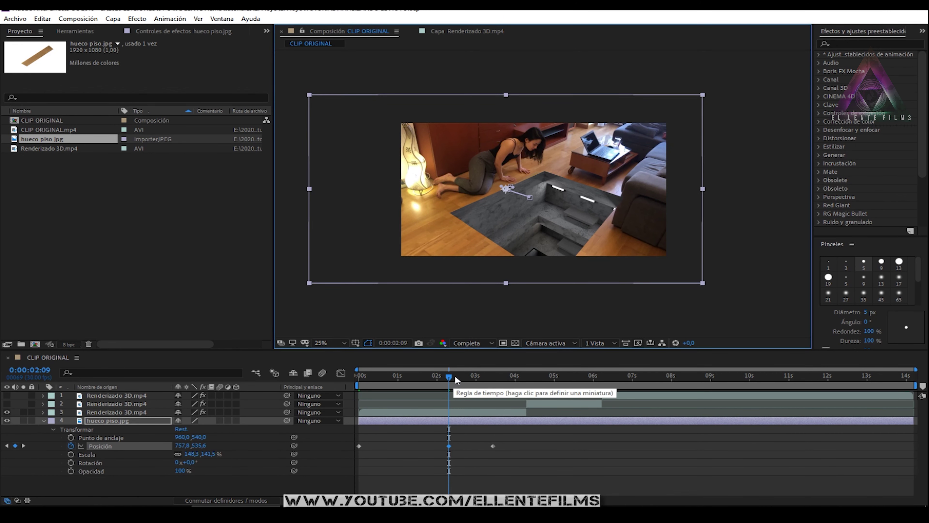
left_click_drag(449, 377, 486, 383)
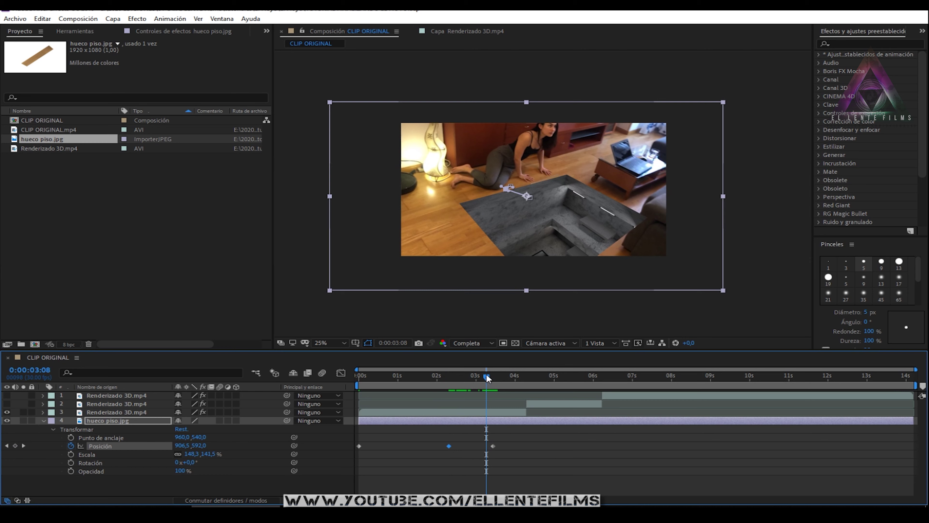
left_click_drag(683, 270, 675, 271)
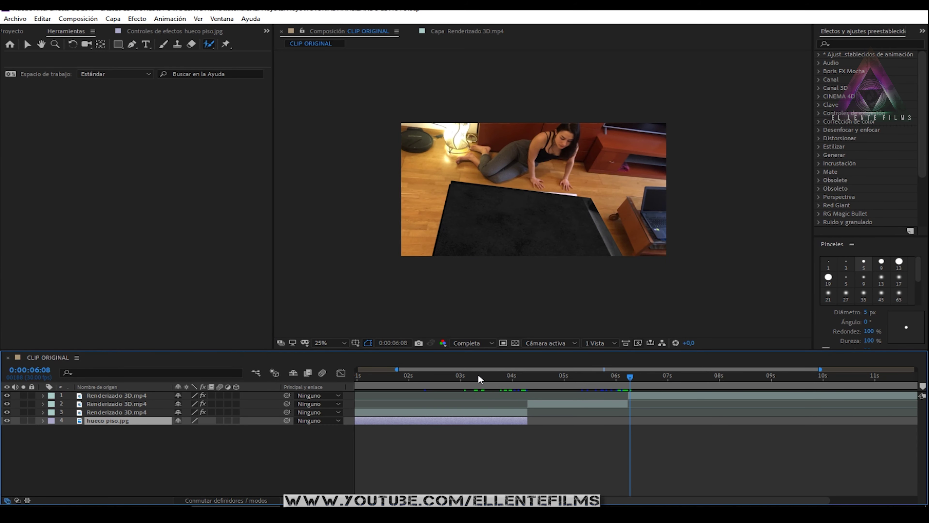
mouse_move(485, 377)
left_mouse_down()
mouse_move(502, 381)
mouse_move(483, 379)
left_mouse_up()
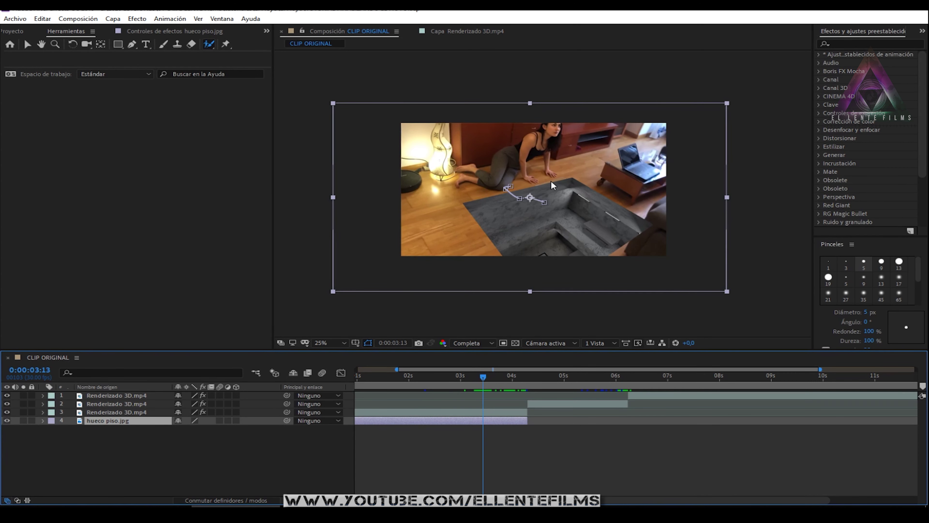
- Select Renderizado 3D.mp4, view the comp at 100% and pan to the pit's bottom-right corner
mouse_move(453, 374)
left_mouse_down()
mouse_move(525, 396)
mouse_move(409, 399)
mouse_move(493, 381)
mouse_move(564, 391)
mouse_move(624, 385)
mouse_move(489, 381)
left_mouse_up()
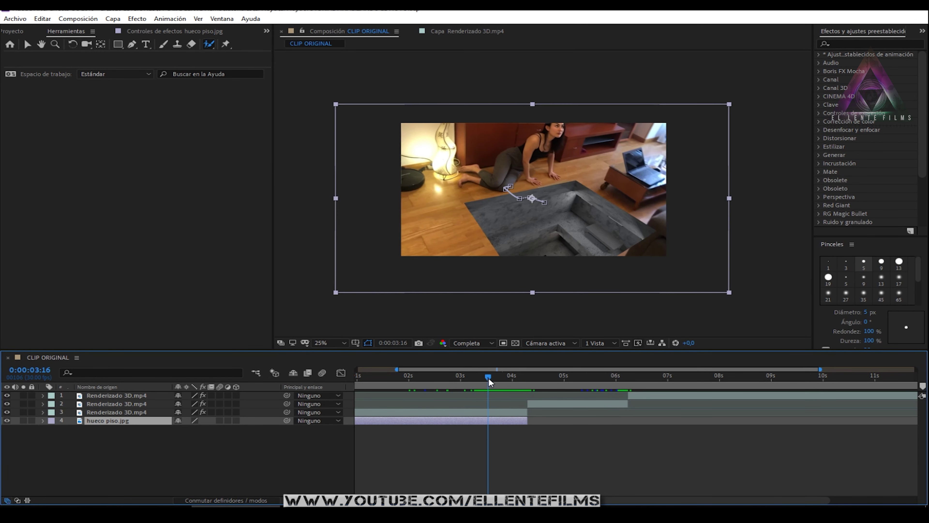
left_click(500, 412)
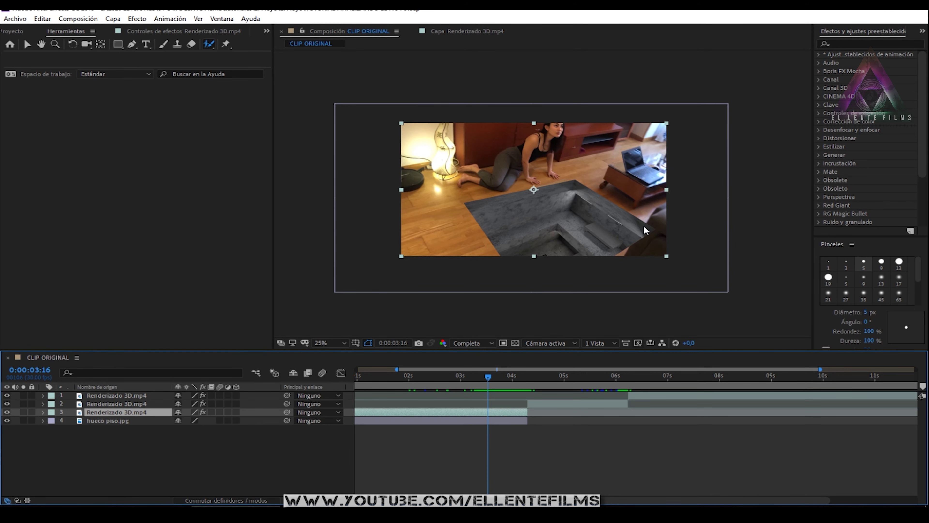
key("slash")
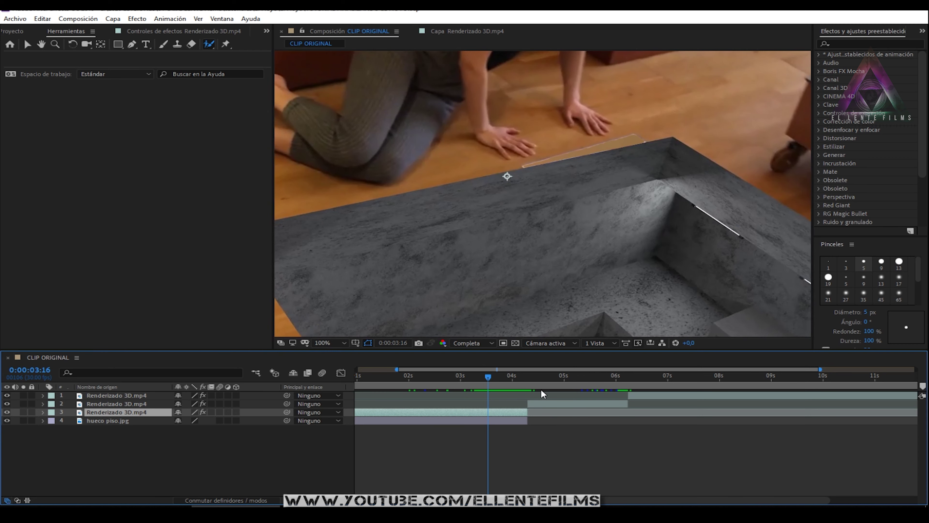
left_click(41, 45)
left_click_drag(669, 281, 639, 192)
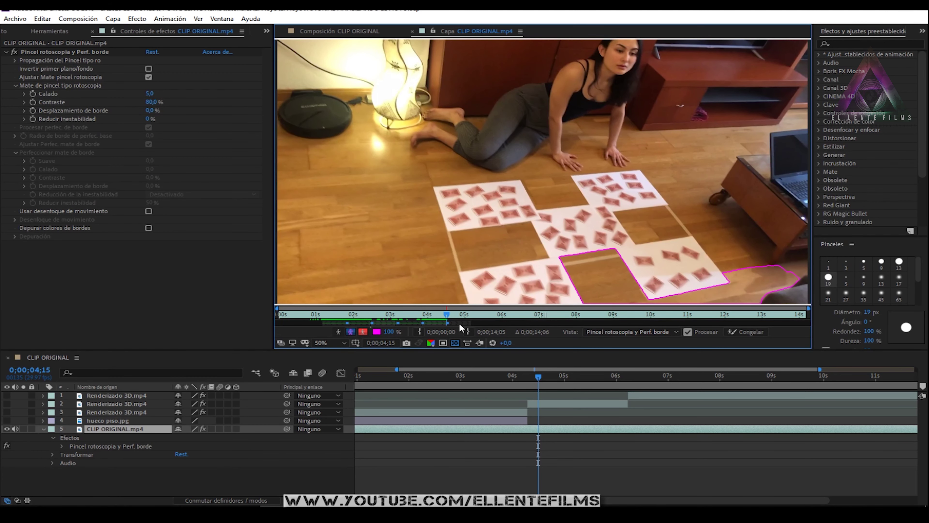
left_click_drag(447, 314, 464, 315)
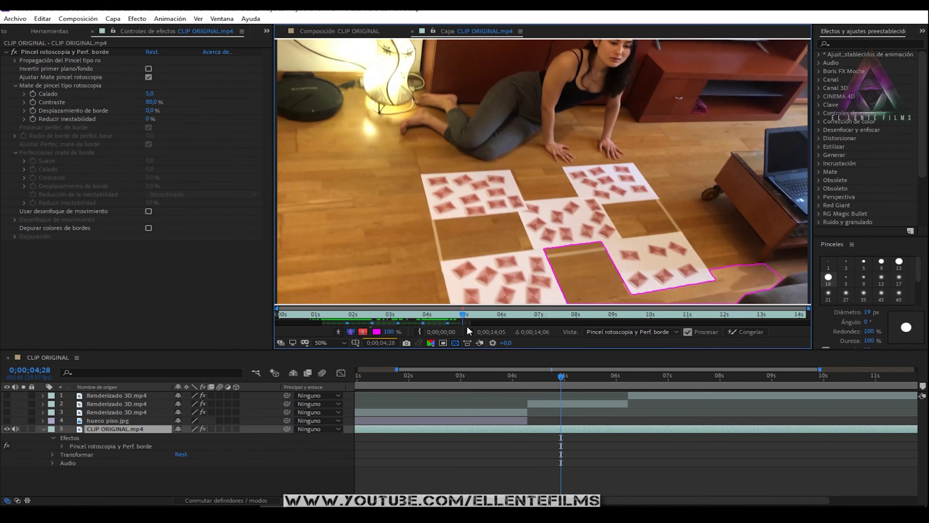
- Split CLIP ORIGINAL.mp4 at the current time and select its earlier part
key("ctrl+shift+d")
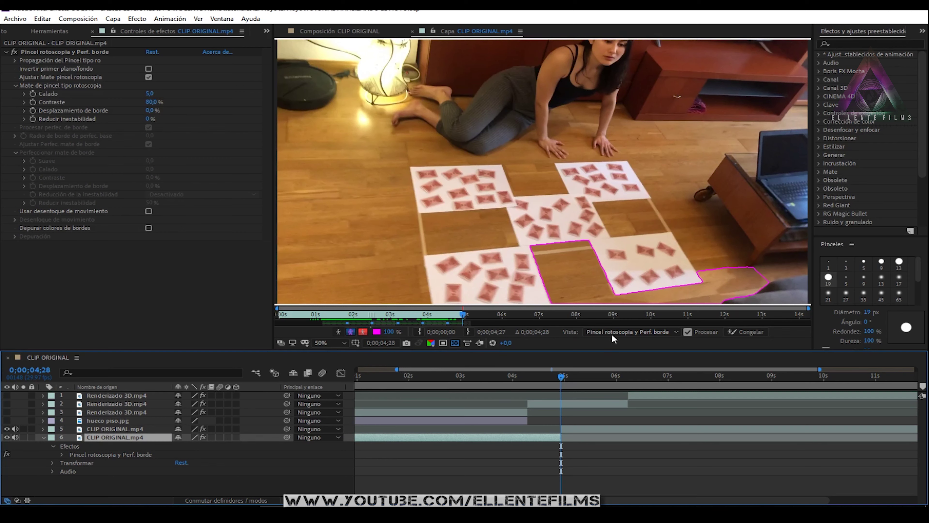
left_click(100, 429)
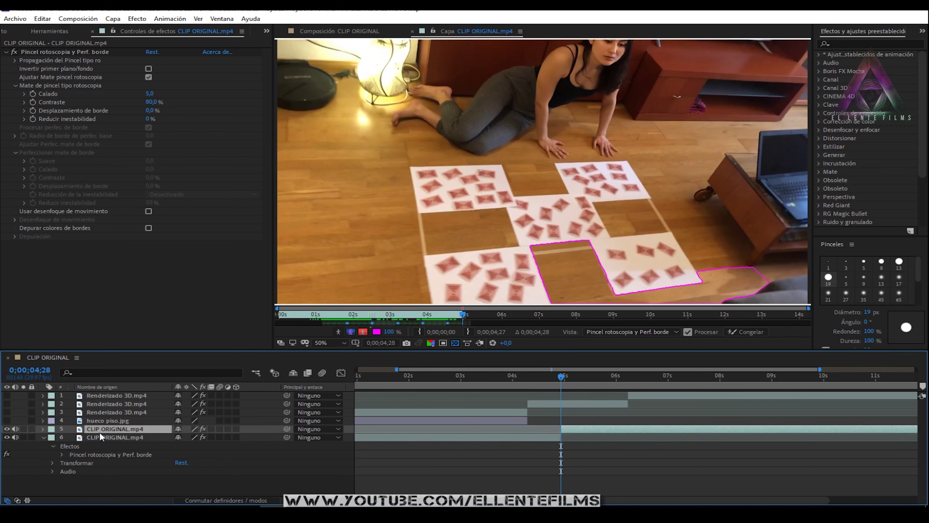
left_click(109, 437)
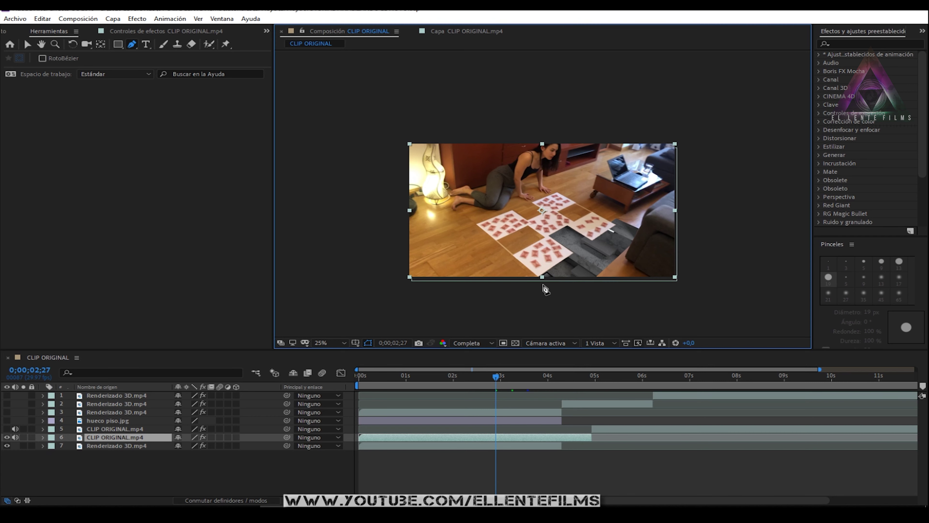
- Draw an inverted four-point mask around the pit on the earlier clip layer
left_click(535, 285)
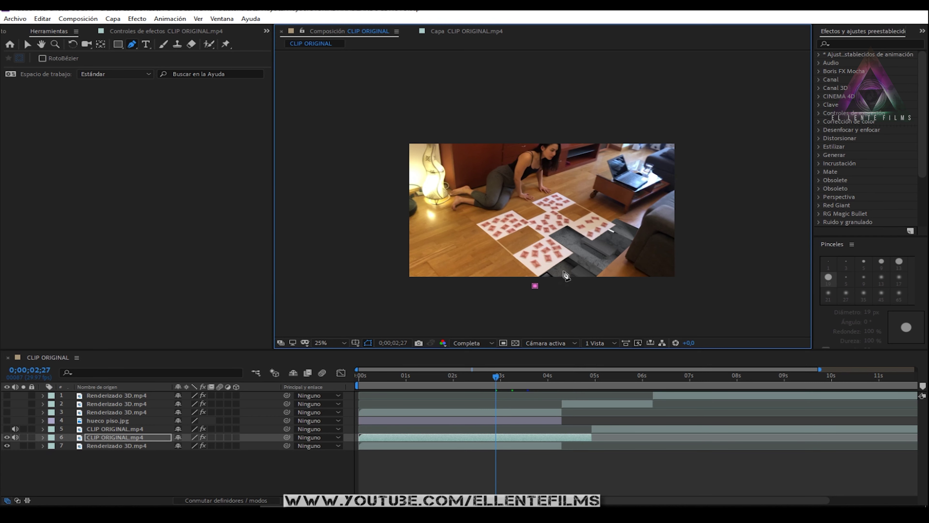
left_click(625, 222)
left_click(559, 187)
left_click(469, 222)
left_click(535, 285)
left_click(43, 437)
left_click(53, 446)
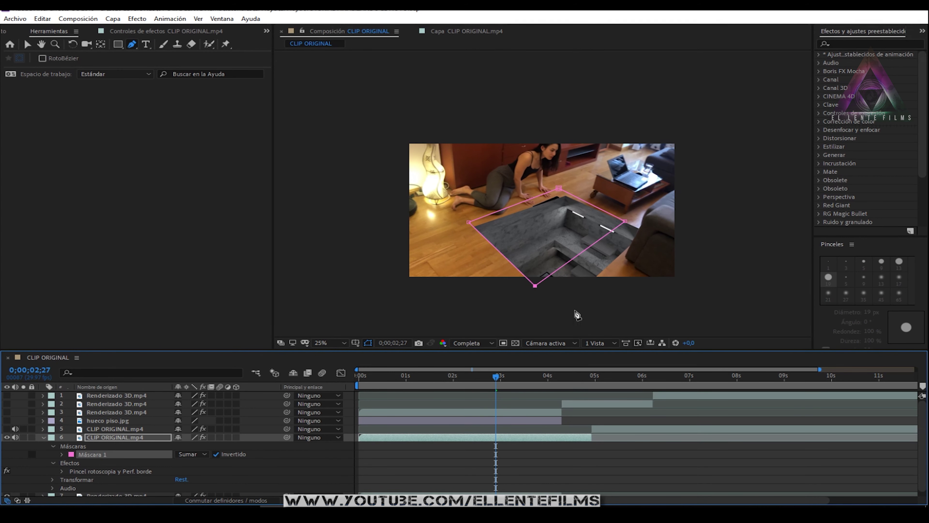
key("v")
left_click(461, 463)
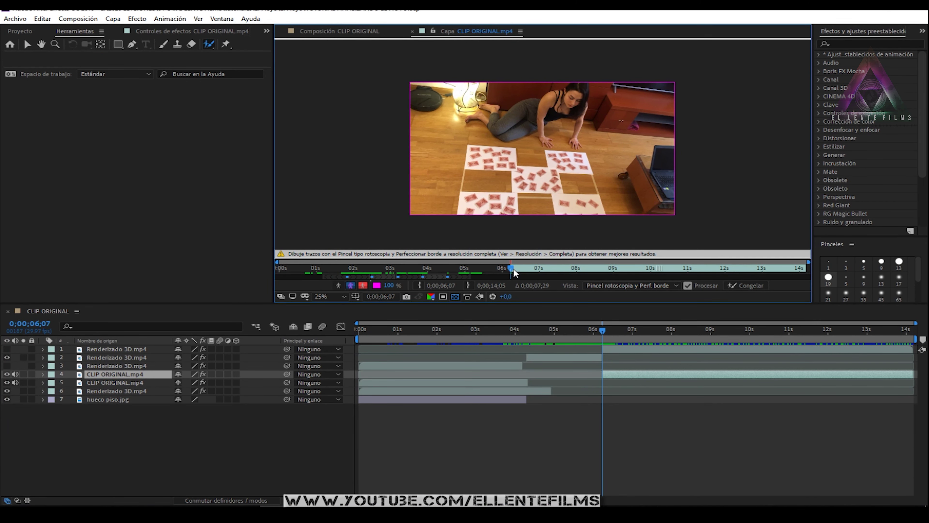
- Paint Roto Brush strokes over the woman's head and check the propagation from 8;00 to 8;27
left_click_drag(513, 270, 563, 270)
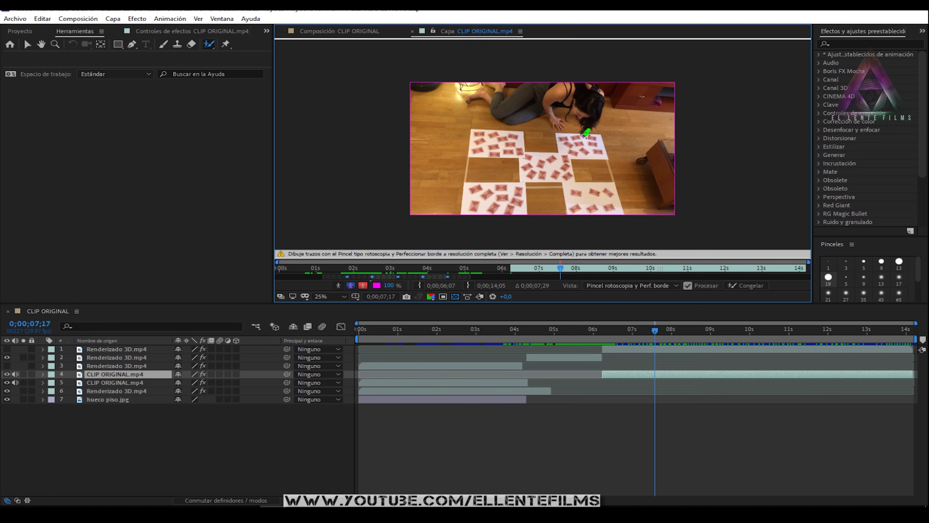
left_click_drag(583, 133, 586, 129)
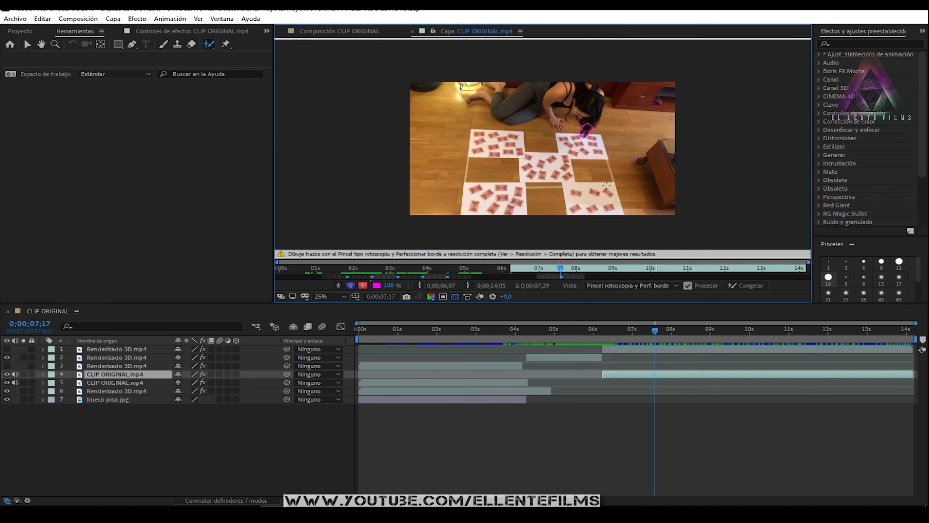
left_click_drag(662, 329, 683, 331)
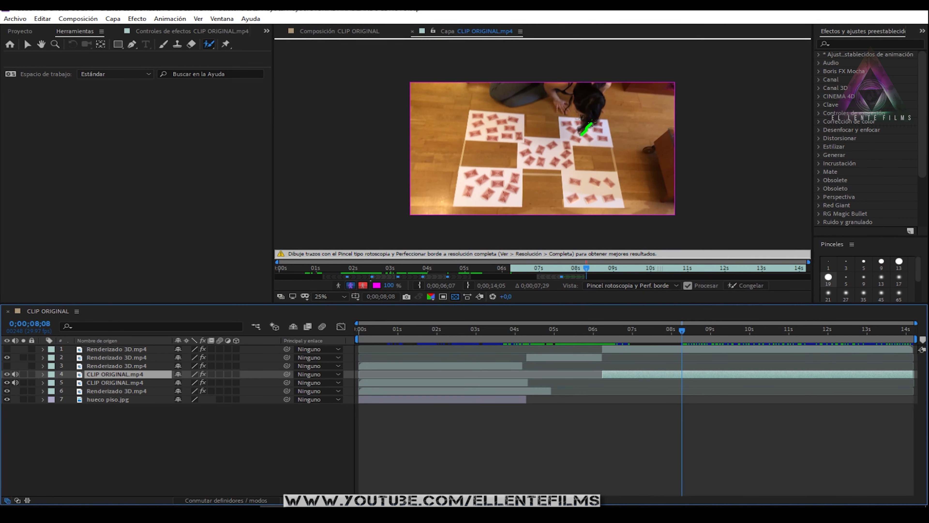
key("Page_Up")
key("Page_Up")
key("Page_Up")
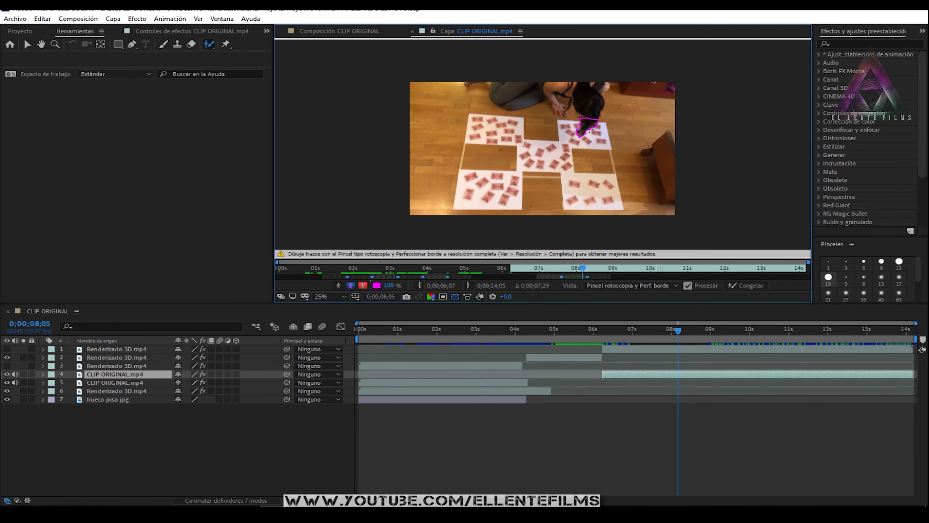
left_click(671, 329)
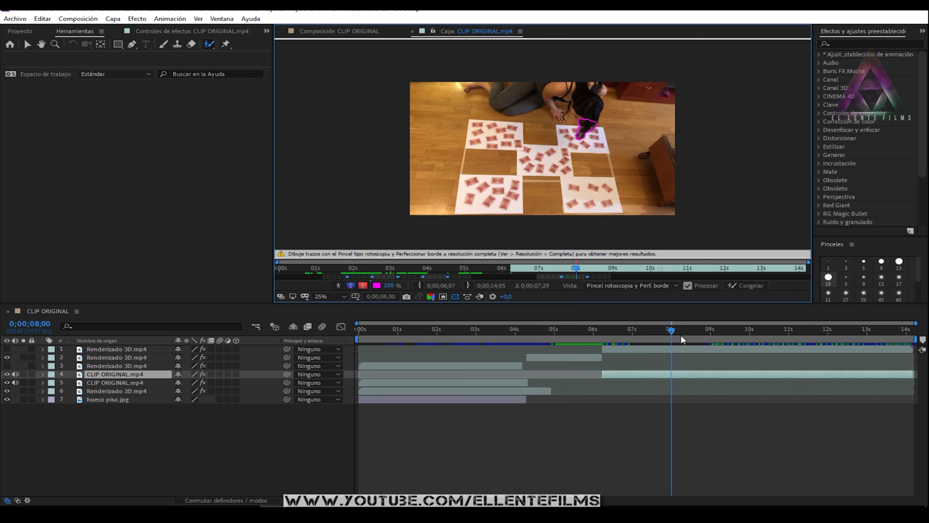
key("Page_Up")
key("Page_Up")
key("Page_Up")
left_click_drag(670, 330, 706, 330)
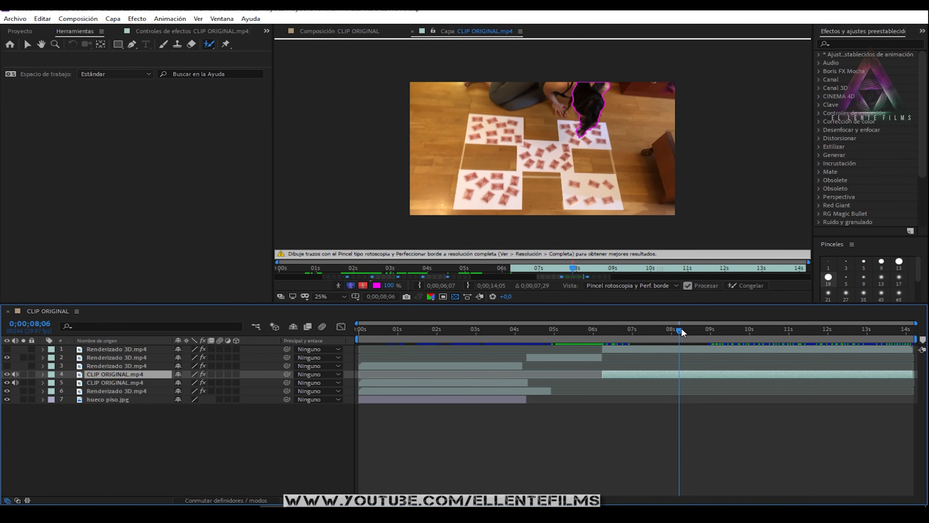
left_click_drag(595, 128, 605, 117)
left_click_drag(708, 330, 736, 331)
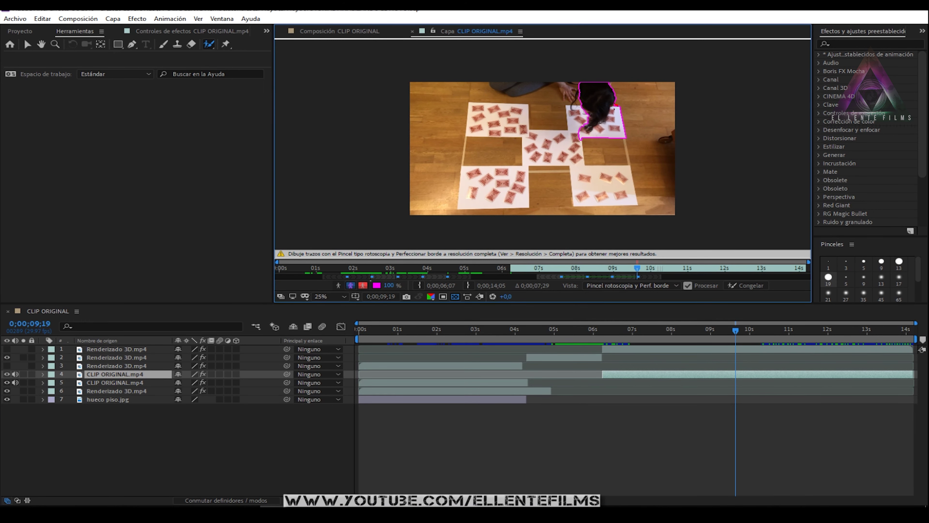
scroll(611, 110, "up", 2)
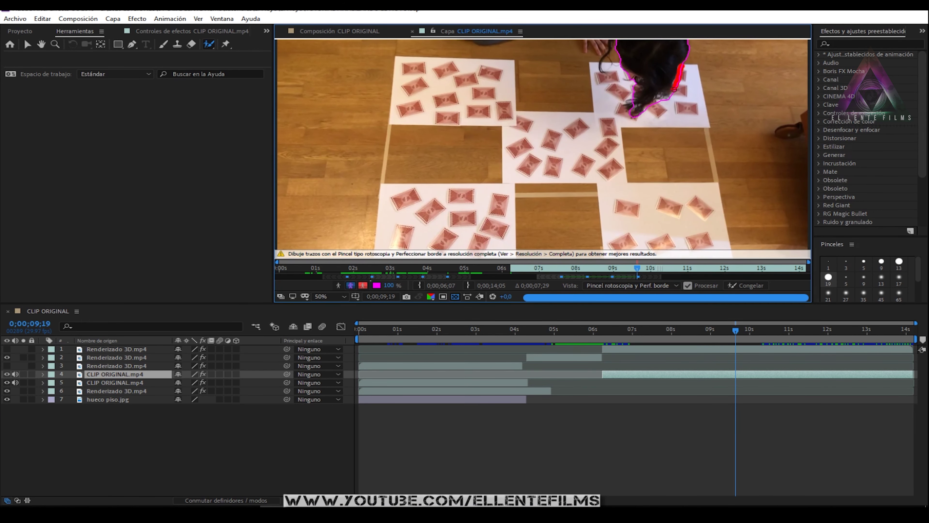
- Around 9;28, add the woman's left hair to the roto outline and remove surrounding background
mouse_move(737, 330)
left_mouse_down()
mouse_move(765, 339)
mouse_move(747, 332)
left_mouse_up()
key("u")
key("h")
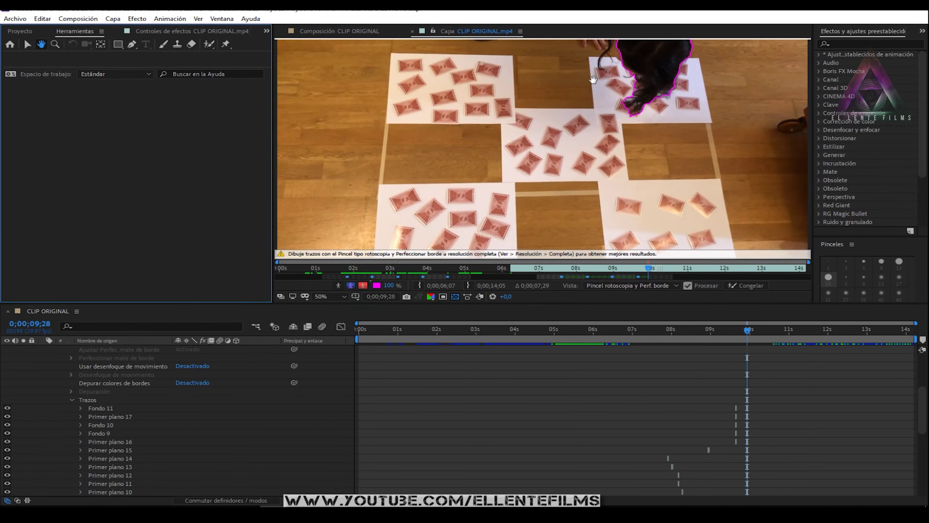
left_click_drag(592, 80, 533, 153)
left_click(209, 45)
left_click_drag(564, 103, 541, 172)
left_click_drag(681, 208, 687, 212)
- From 8;17 to 8;27, add small hair regions and the loose strand while excluding floor
left_click_drag(747, 329, 693, 329)
mouse_move(543, 152)
left_mouse_down()
mouse_move(531, 155)
mouse_move(558, 159)
left_mouse_up()
key("Page_Down")
key("Page_Down")
scroll(538, 150, "up", 4)
key("Page_Down")
key("Page_Down")
left_click_drag(603, 64, 610, 78)
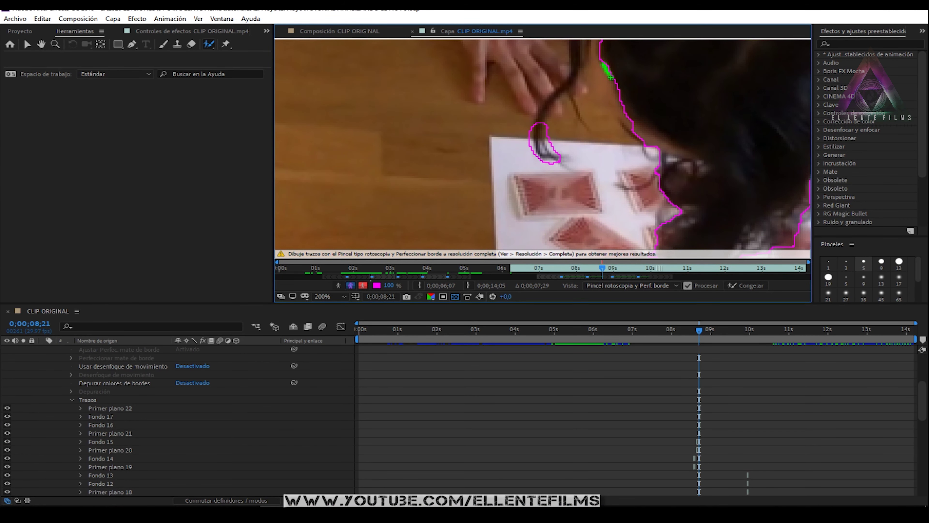
left_click_drag(699, 340, 708, 340)
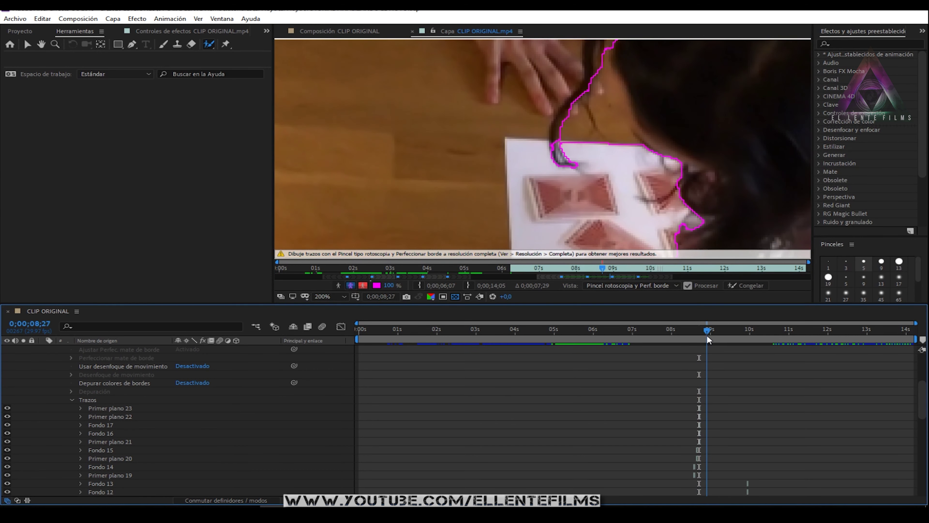
left_click_drag(589, 73, 614, 132)
left_click_drag(559, 121, 561, 164)
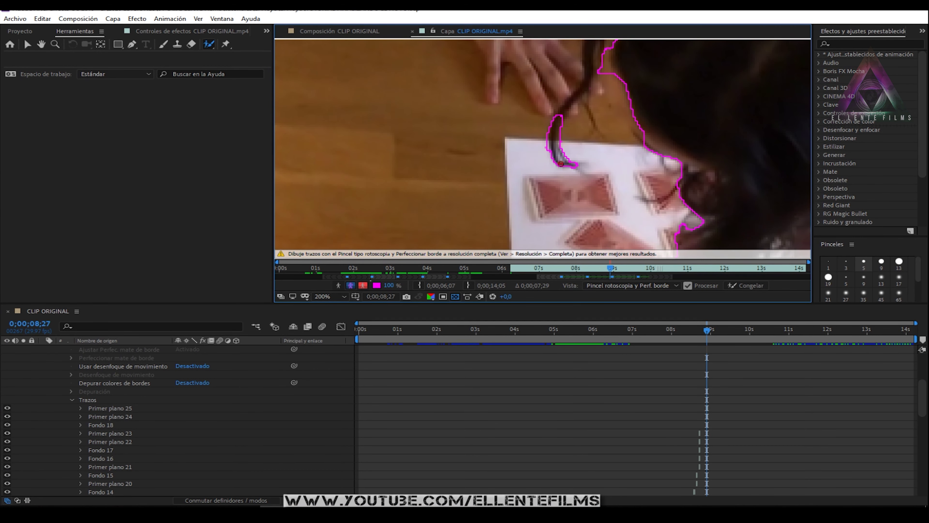
- Refine the hair edge, lower edge and area near the hand between 8;28 and 9;16
left_click_drag(560, 130, 586, 172)
left_click_drag(707, 330, 712, 334)
left_click_drag(566, 130, 559, 176)
scroll(559, 154, "down", 1)
key("Page_Up")
key("Page_Up")
key("Page_Up")
left_click_drag(549, 139, 551, 153)
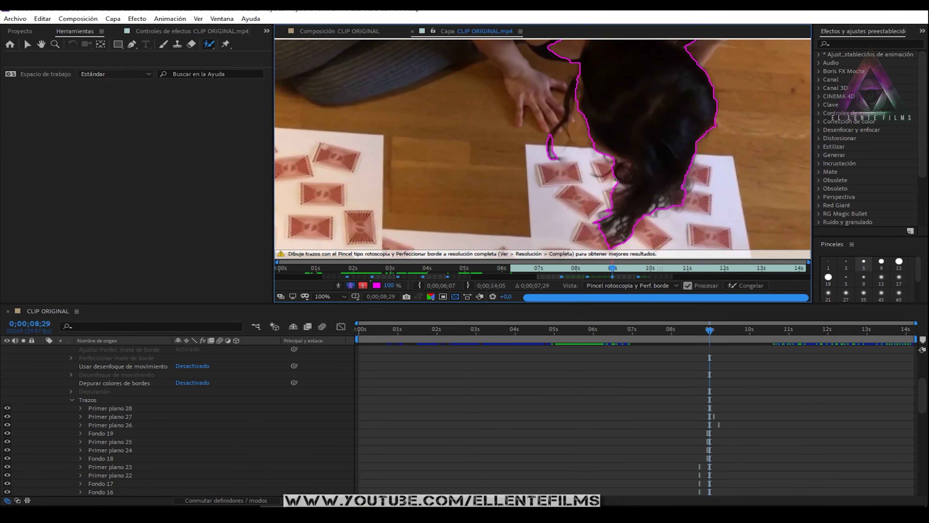
mouse_move(613, 269)
left_mouse_down()
mouse_move(634, 275)
mouse_move(622, 275)
left_mouse_up()
left_click_drag(638, 230, 651, 222)
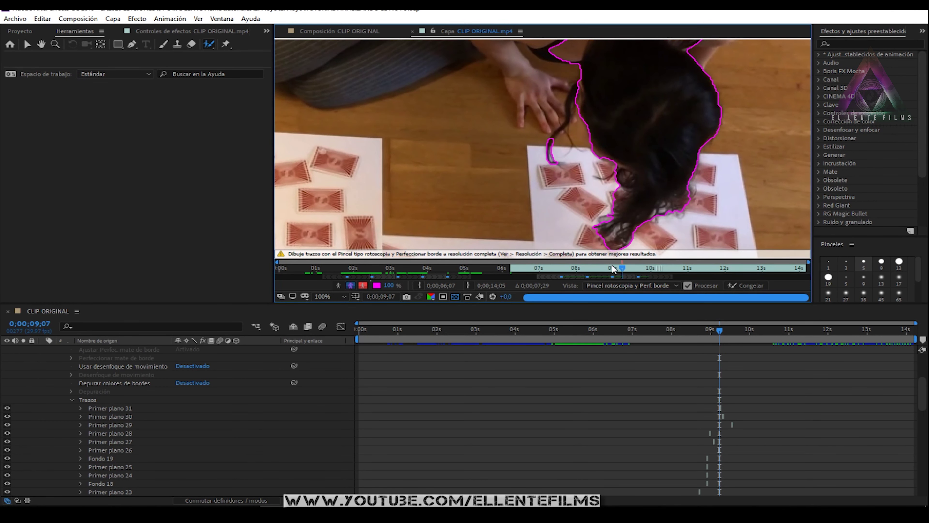
left_click_drag(614, 269, 611, 269)
left_click_drag(560, 146, 572, 165)
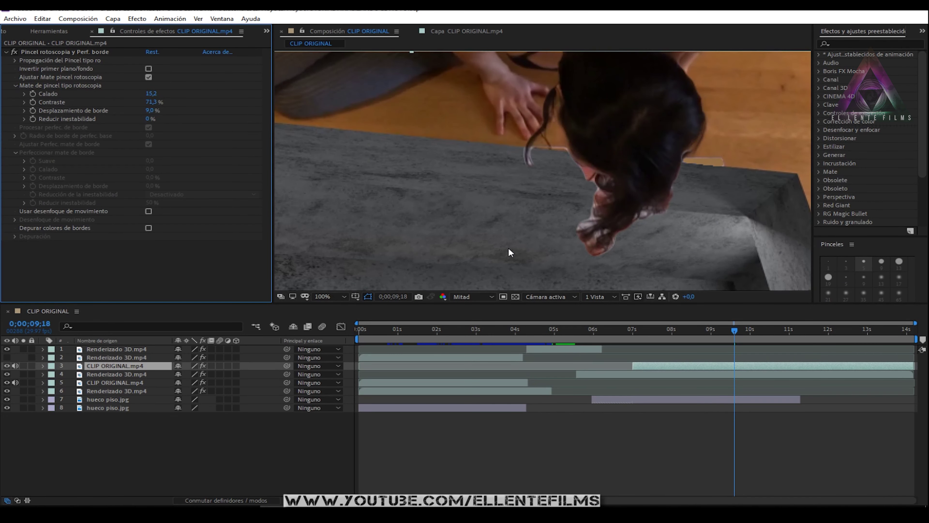
- Zoom out and scrub the composite from 1;04 to 8;01 to review the head over the pit
scroll(508, 248, "down", 2)
scroll(597, 239, "down", 2)
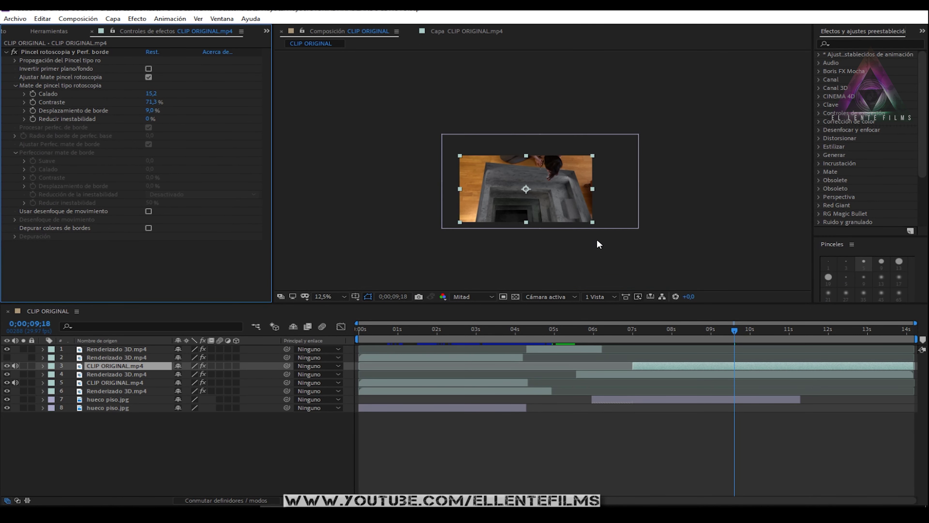
left_click_drag(395, 330, 476, 333)
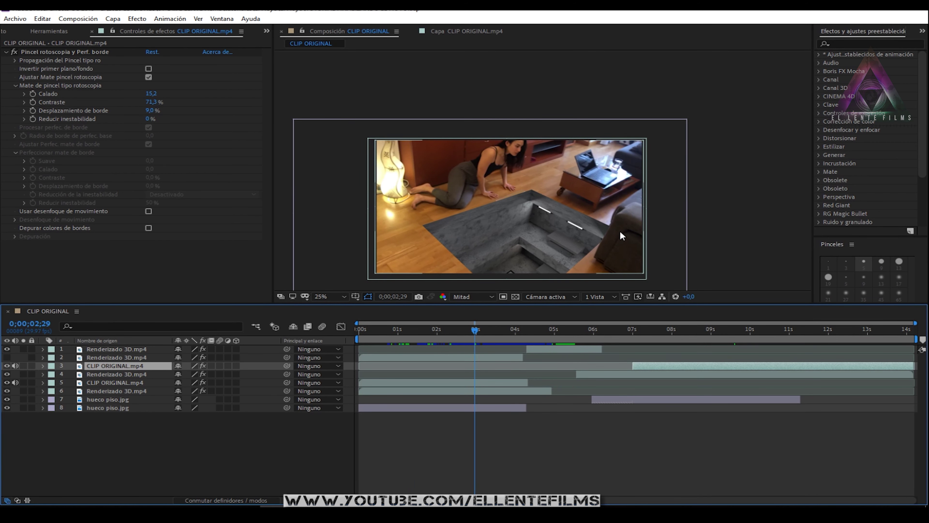
left_click_drag(484, 332, 719, 332)
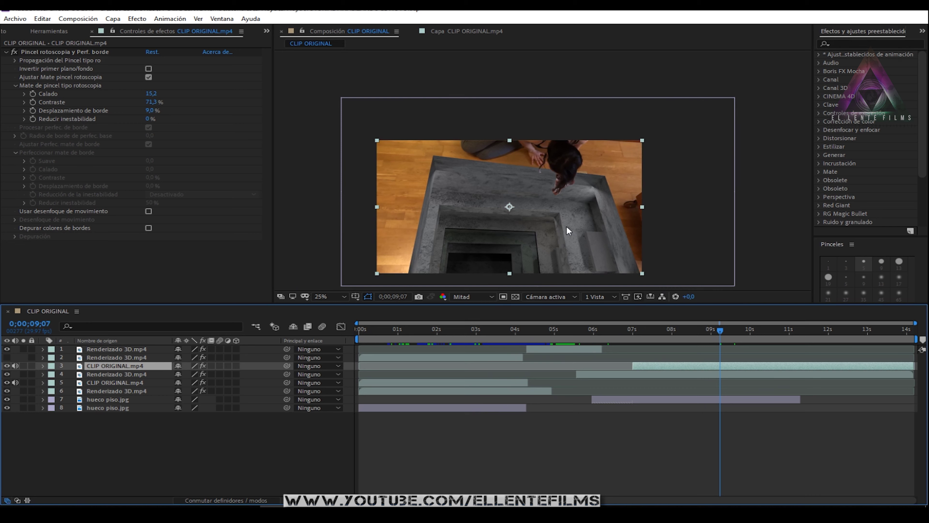
scroll(556, 188, "up", 2)
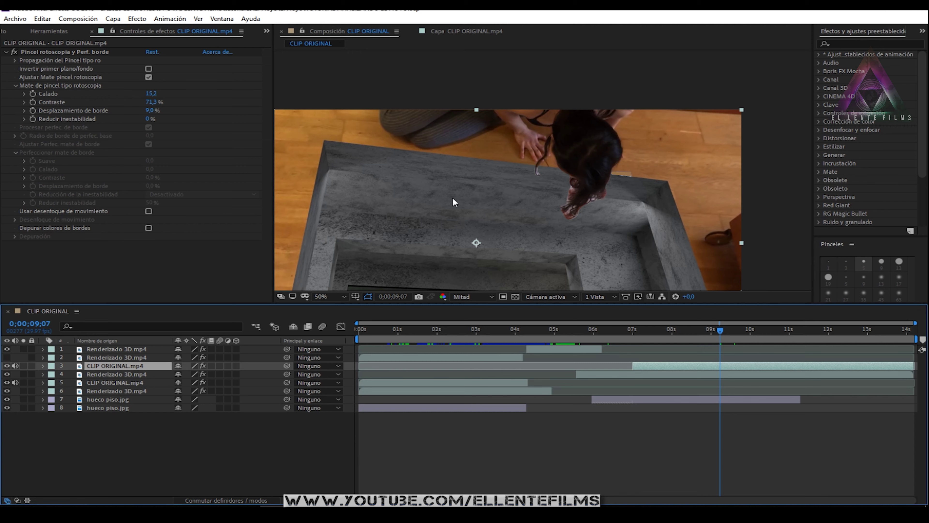
- Test the matte's edge-colour decontamination at 75%, then reset the radius to 0 and hide the map
left_click(149, 228)
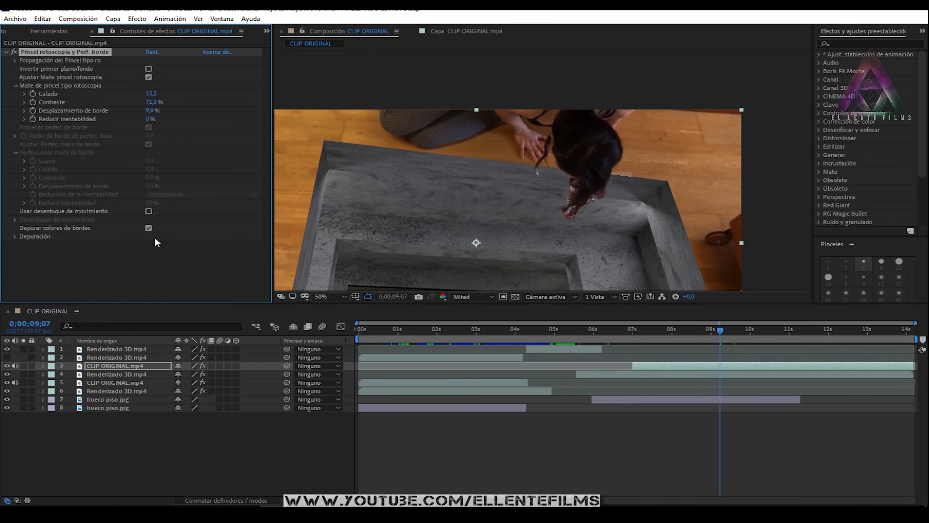
left_click(15, 237)
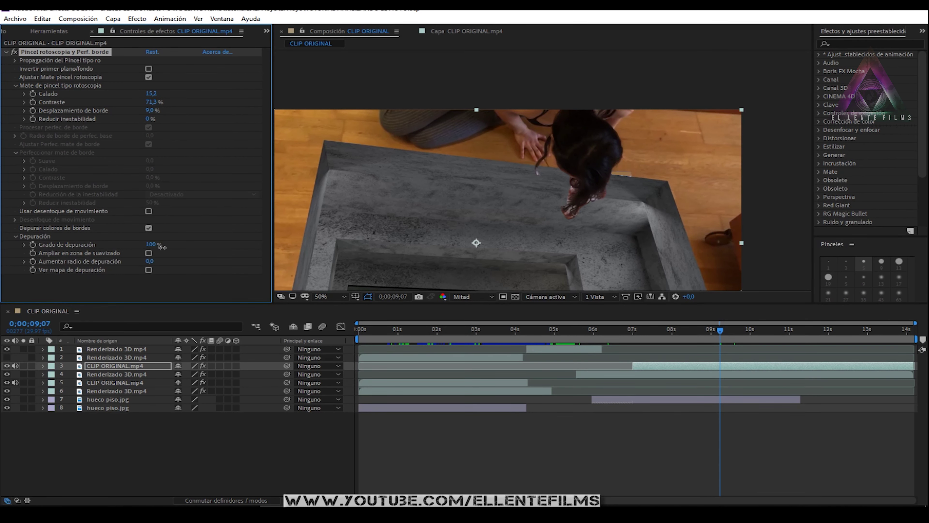
mouse_move(153, 249)
left_mouse_down()
mouse_move(144, 249)
mouse_move(176, 249)
left_mouse_up()
scroll(570, 197, "up", 3)
scroll(635, 206, "down", 2)
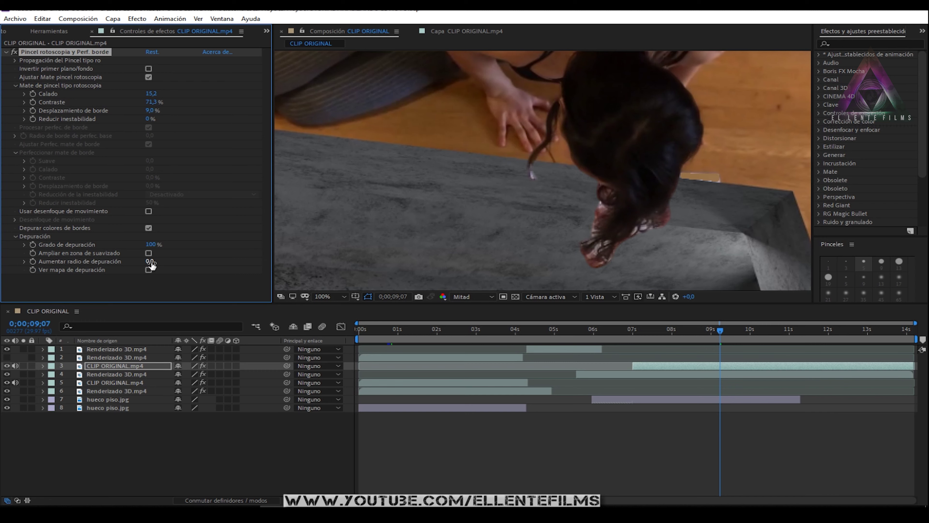
left_click_drag(151, 266, 183, 273)
left_click_drag(154, 261, 139, 261)
left_click(148, 270)
- Set Calado 4.0, Contraste 69.4%, Desplazamiento de borde 13% and Reducir inestabilidad 27%
mouse_move(151, 102)
left_mouse_down()
mouse_move(150, 115)
mouse_move(165, 117)
mouse_move(146, 122)
mouse_move(166, 126)
left_mouse_up()
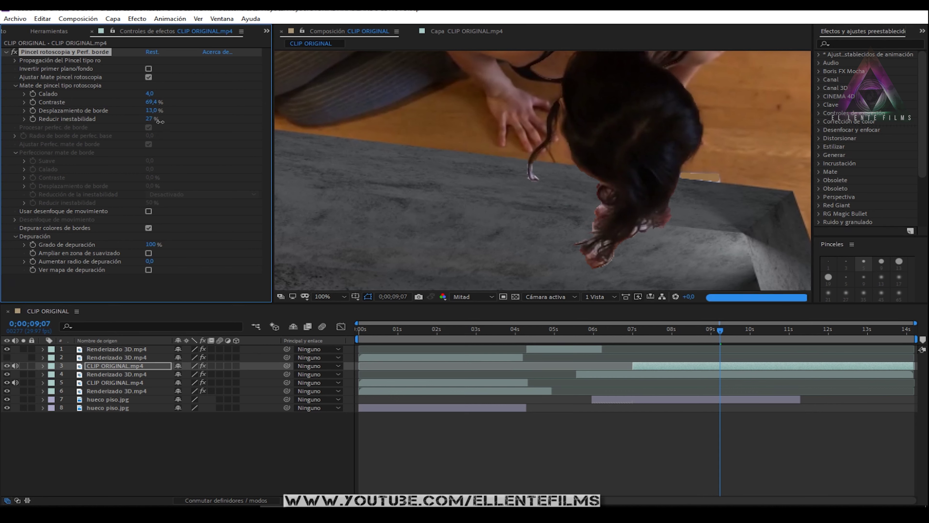
scroll(646, 226, "down", 4)
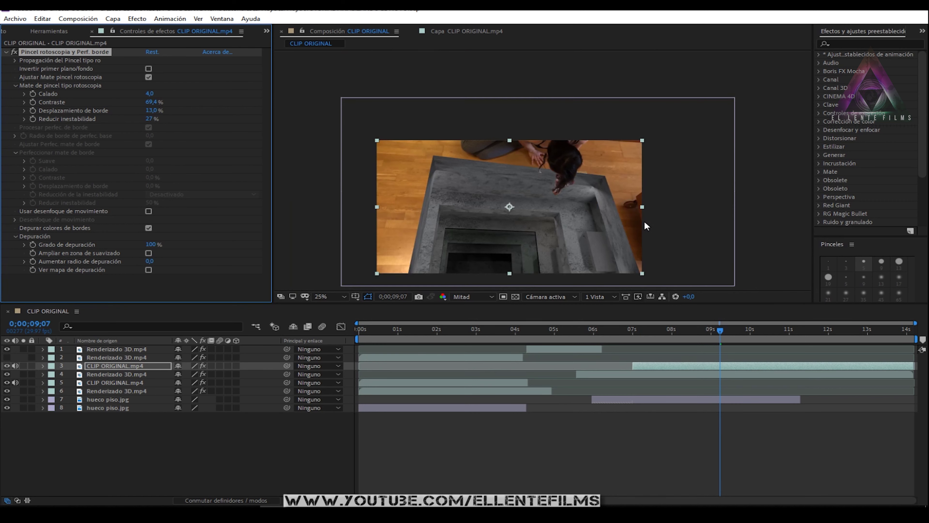
scroll(646, 226, "down", 1)
scroll(577, 255, "up", 5)
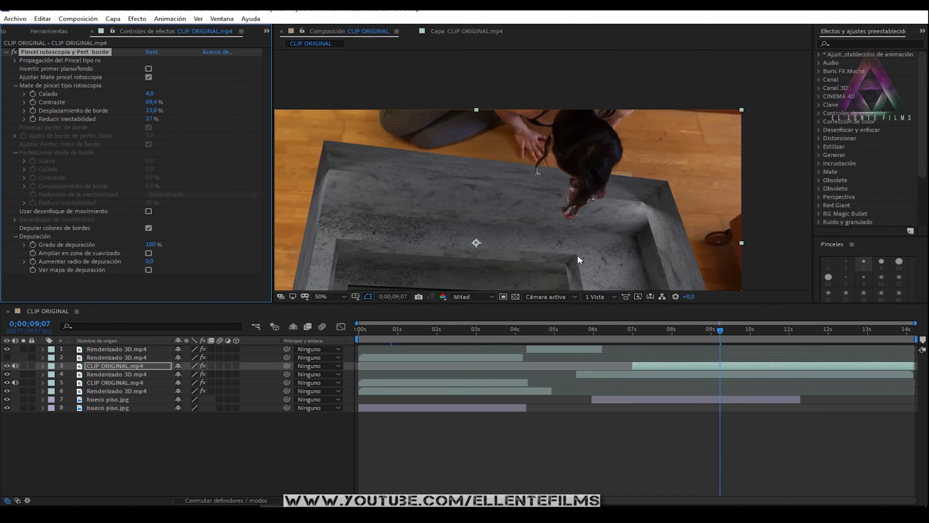
scroll(578, 255, "down", 4)
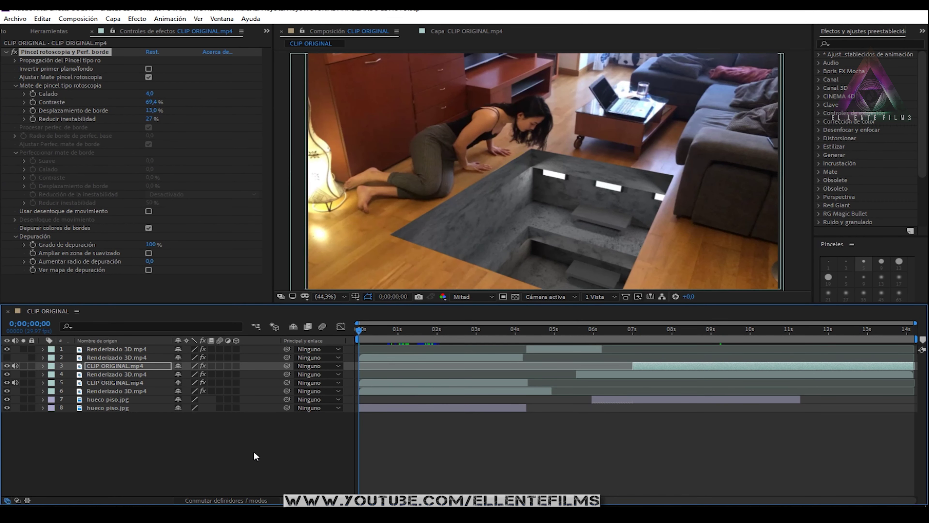
- Deselect the layer and add CLIP ORIGINAL via Archivo > Exportar > Añadir a la cola de procesamiento
left_click(216, 458)
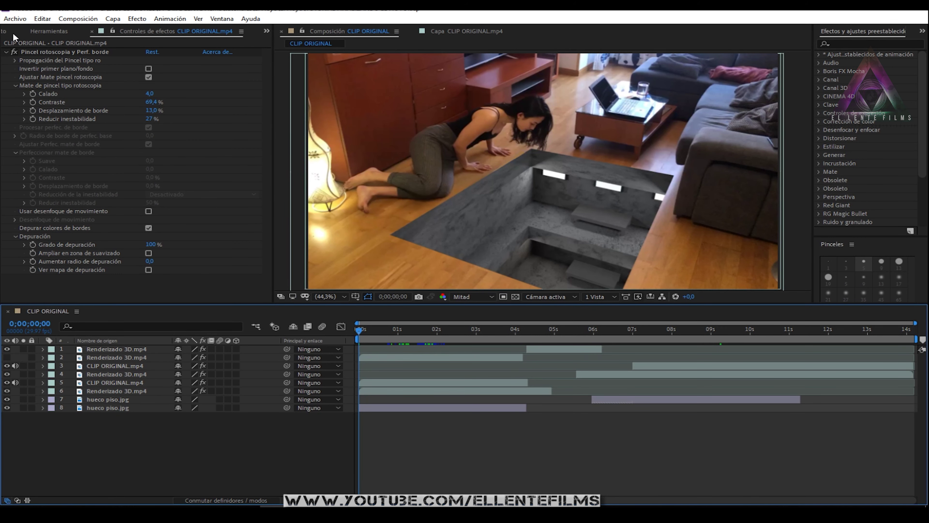
left_click(23, 19)
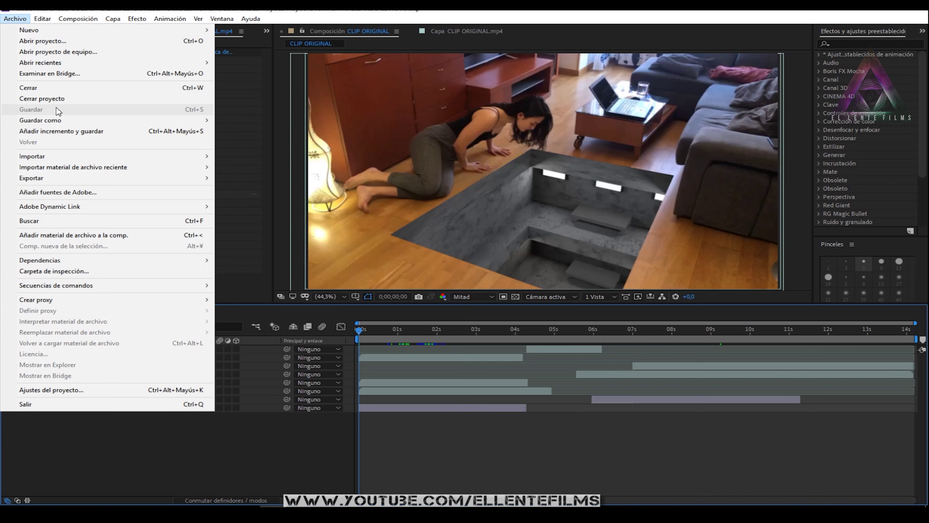
left_click(240, 470)
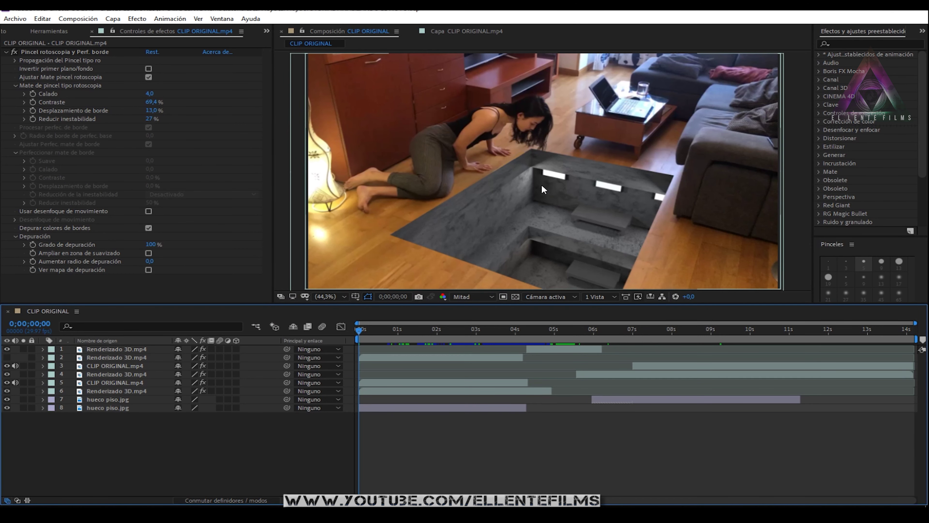
left_click(16, 19)
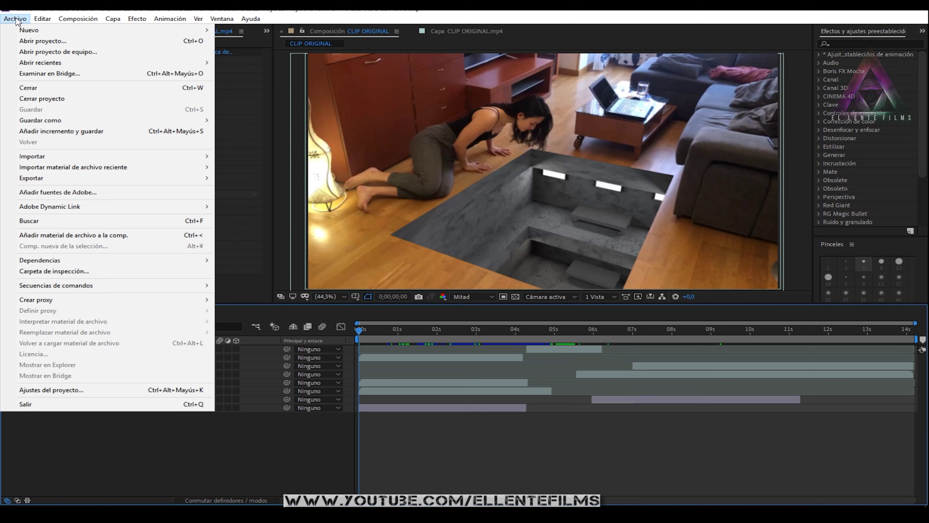
mouse_move(178, 180)
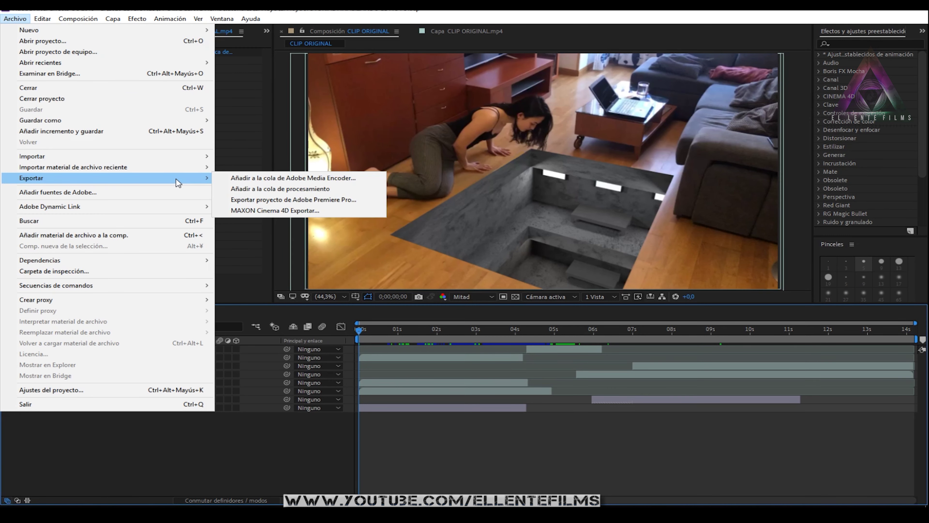
left_click(266, 187)
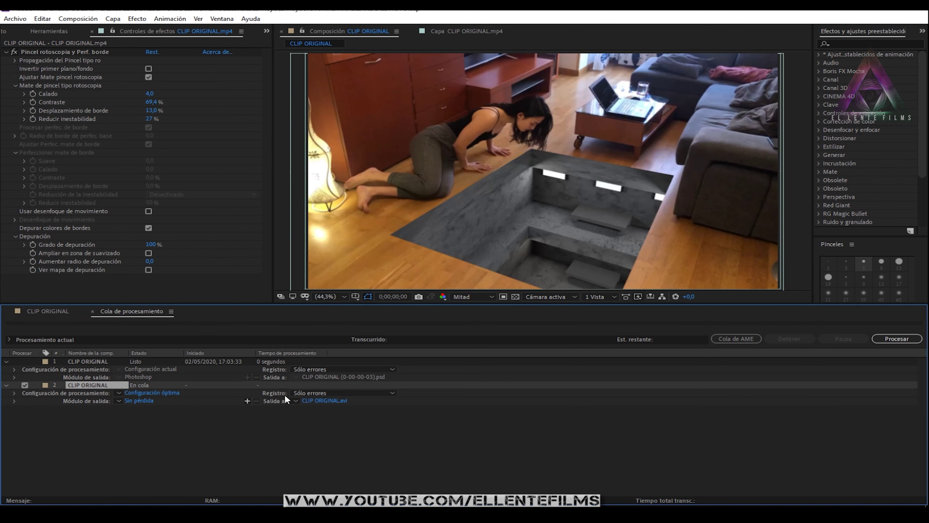
- Confirm lossless output to CLIP ORIGINAL.avi and close the Cola de procesamiento panel
left_click(326, 402)
left_click(432, 298)
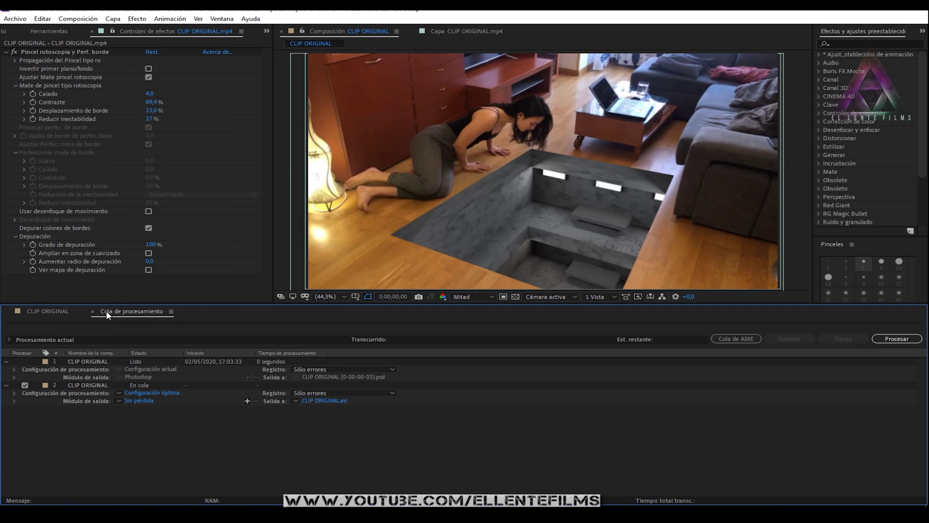
left_click(92, 312)
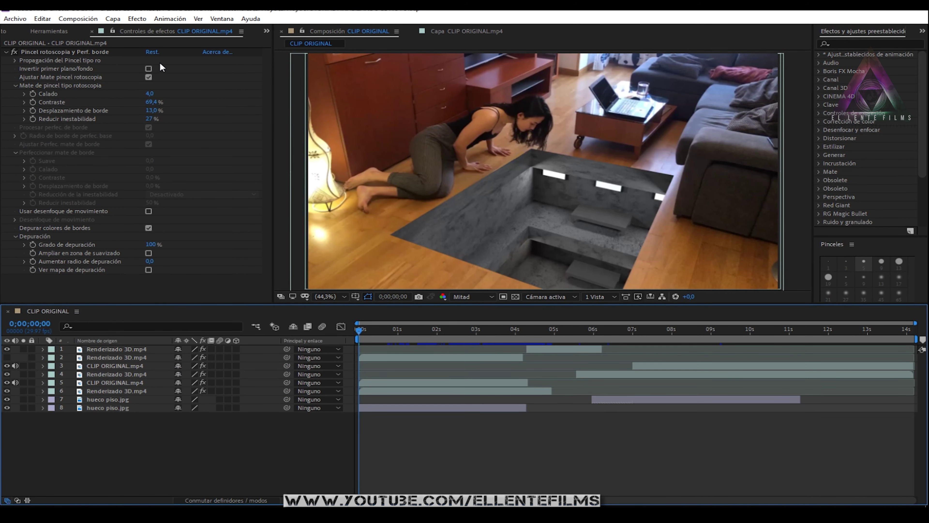
left_click(6, 31)
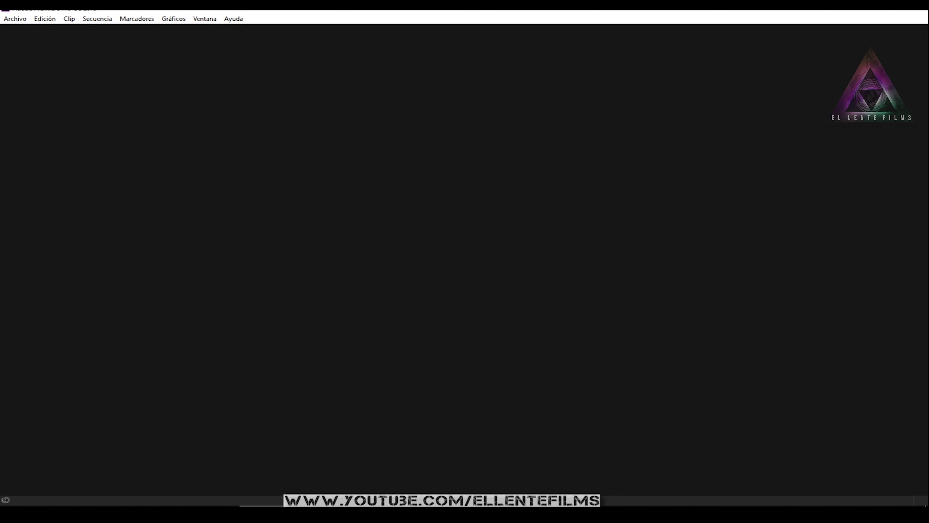
- Start a new project named FINALIZADO DE EL HOYO located in the El Hoyo tutorials folder
left_click(14, 18)
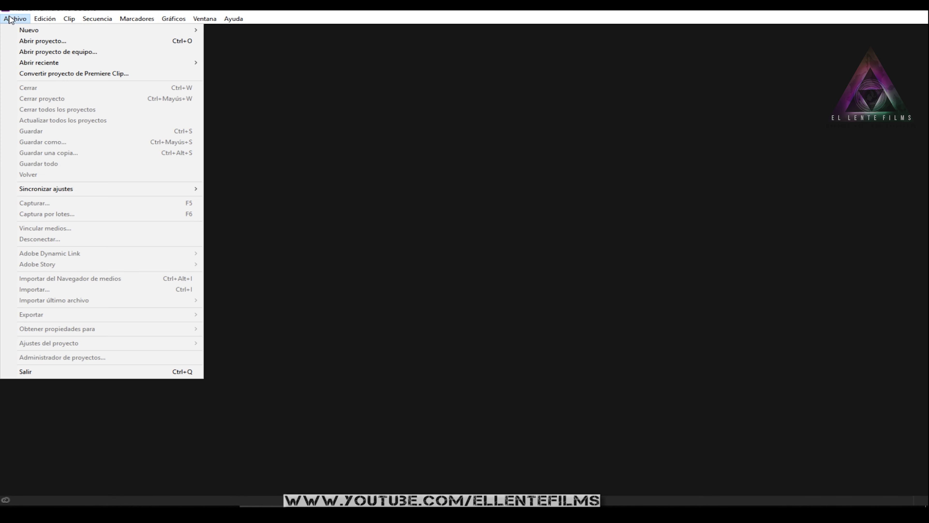
left_click(31, 40)
left_click(633, 128)
left_click(631, 343)
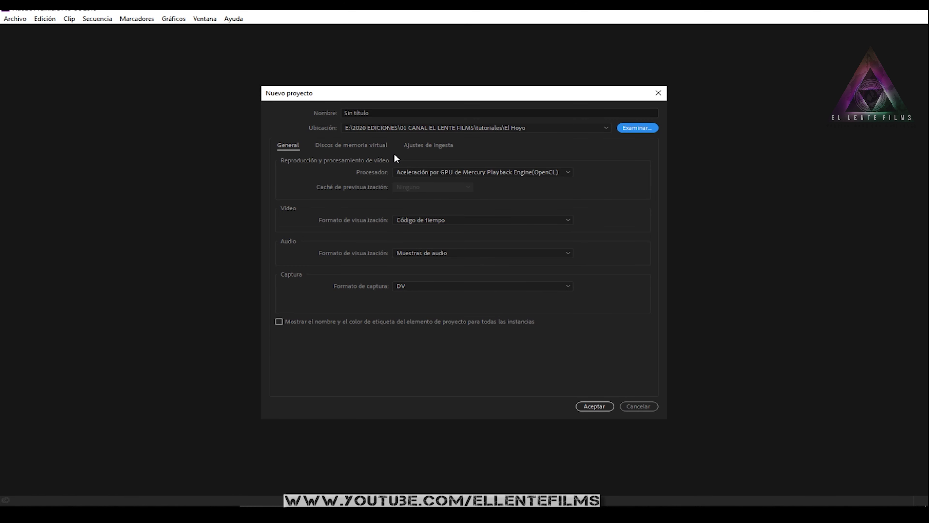
left_click(390, 114)
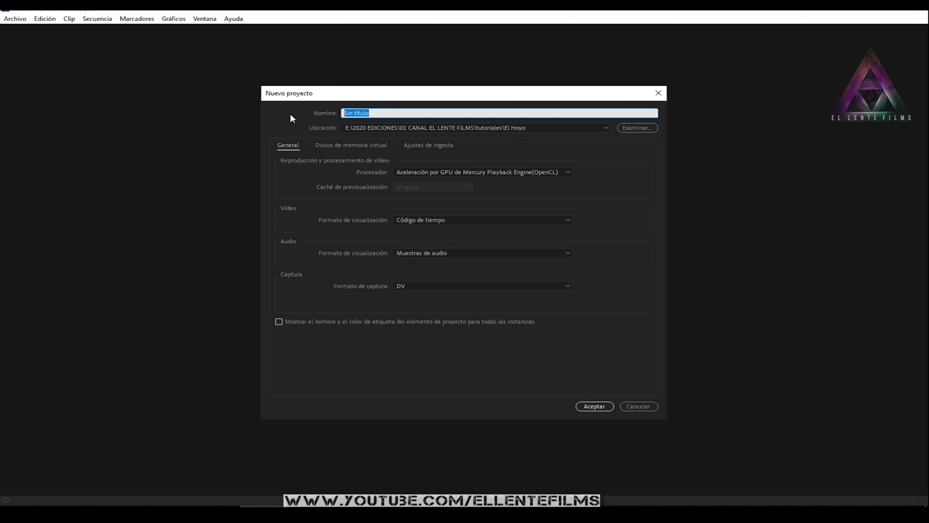
type("FINALIZADO DE EL HOYO")
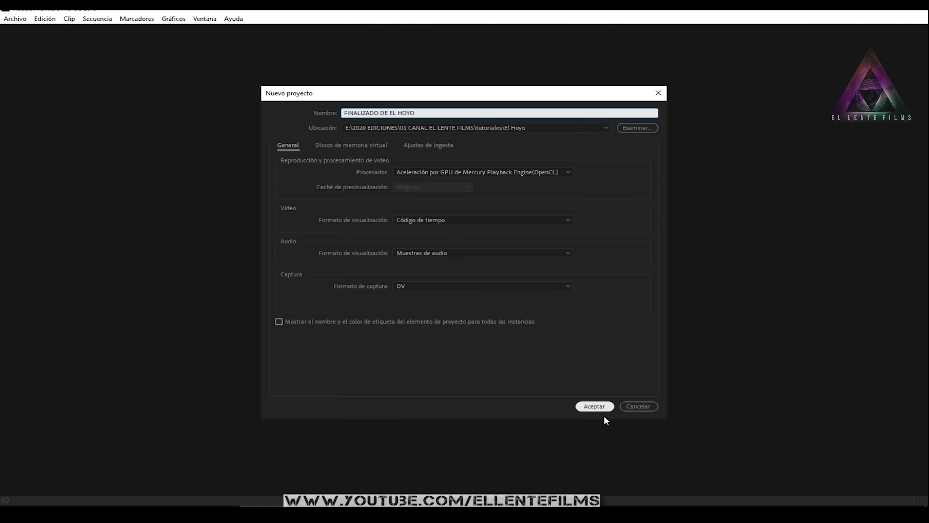
left_click(594, 404)
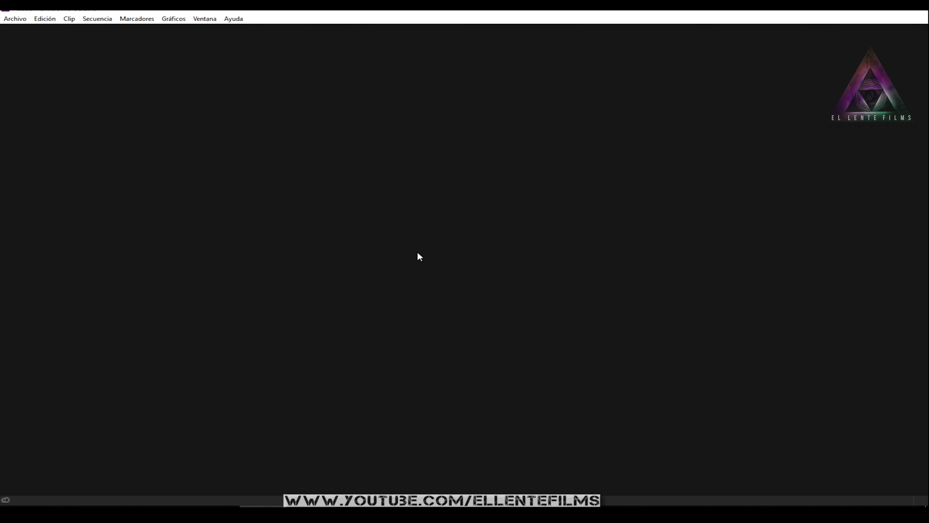
- Import the CLIP ORIGINAL composition from El Hoyo's TUTORIAL FINALIZANDO EL HOYO.aep project
right_click(75, 135)
left_click(137, 206)
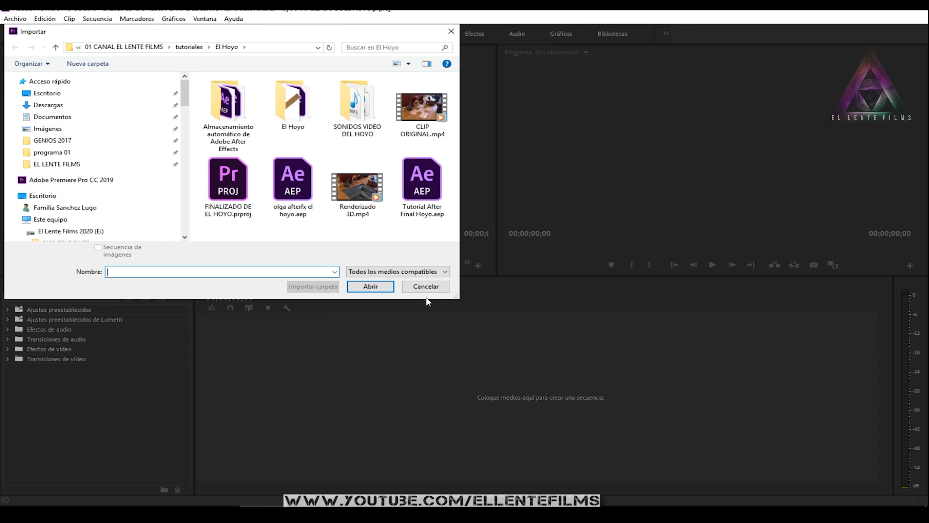
double_click(294, 113)
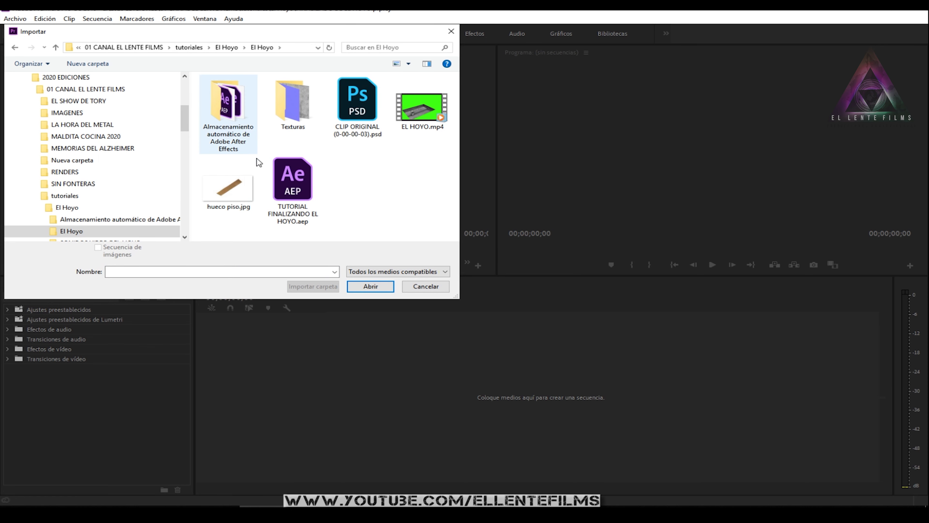
left_click(288, 175)
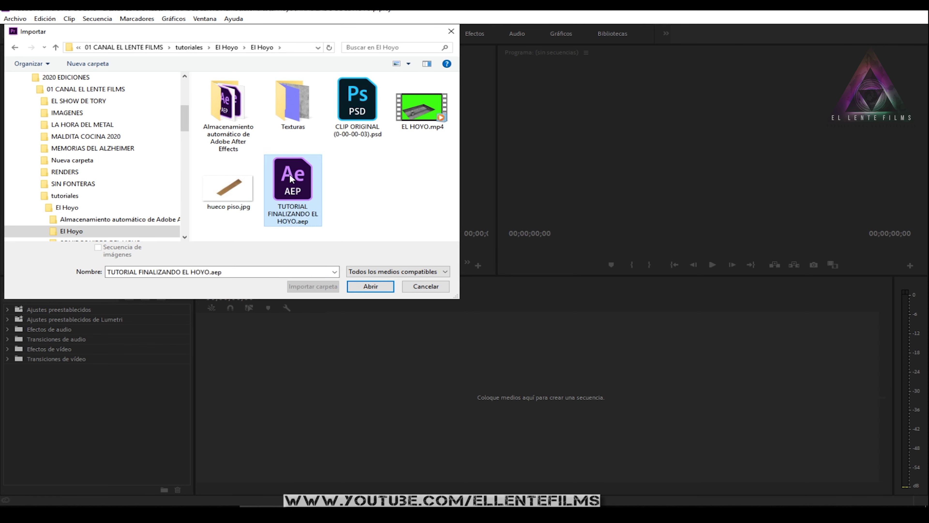
left_click(377, 286)
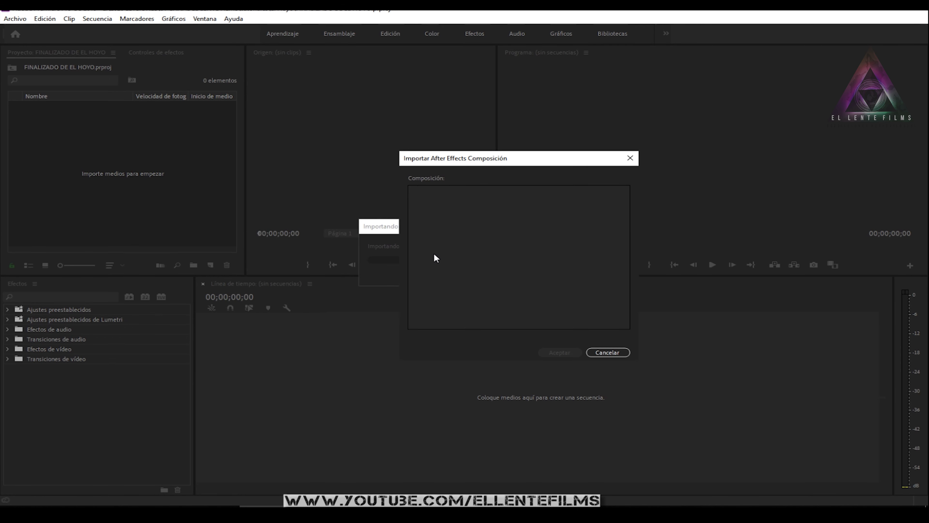
left_click(440, 190)
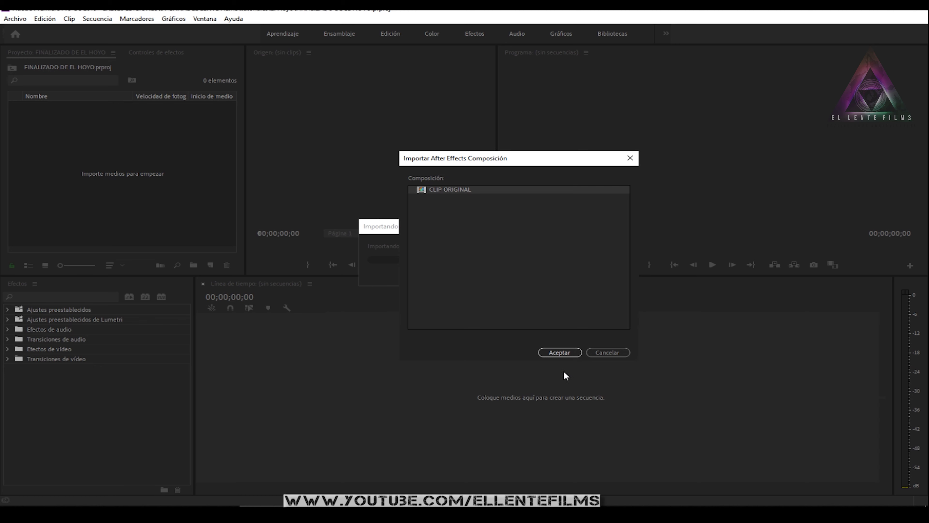
left_click(562, 353)
left_click(457, 192)
left_click(555, 350)
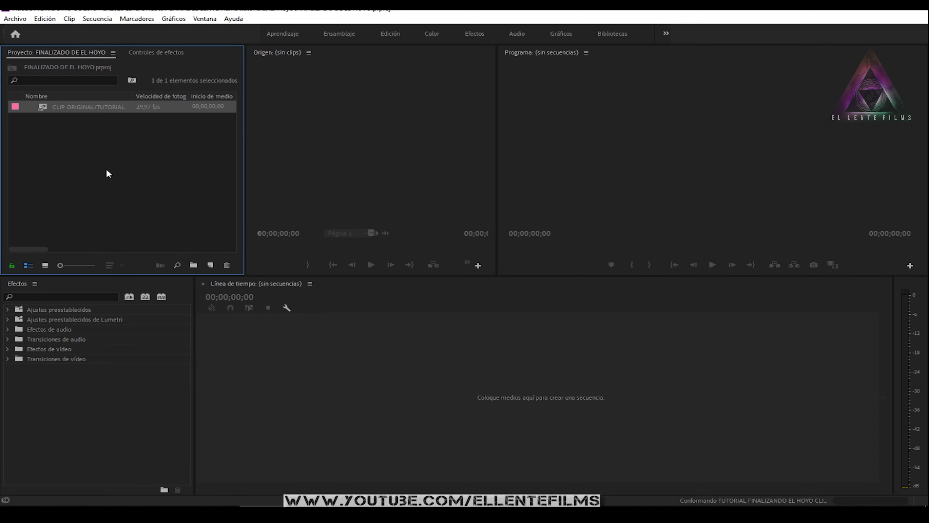
- Place CLIP ORIGINAL into a new sequence and scrub through it to about 00;00;11;29
mouse_move(53, 109)
left_mouse_down()
mouse_move(270, 336)
mouse_move(284, 377)
left_mouse_up()
left_click(358, 302)
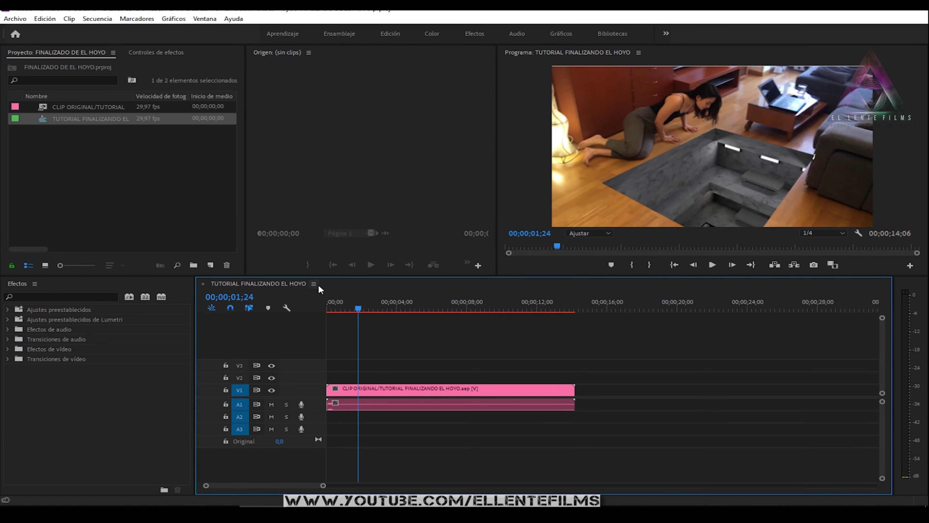
left_click(453, 306)
left_click(537, 301)
left_click_drag(538, 307, 357, 319)
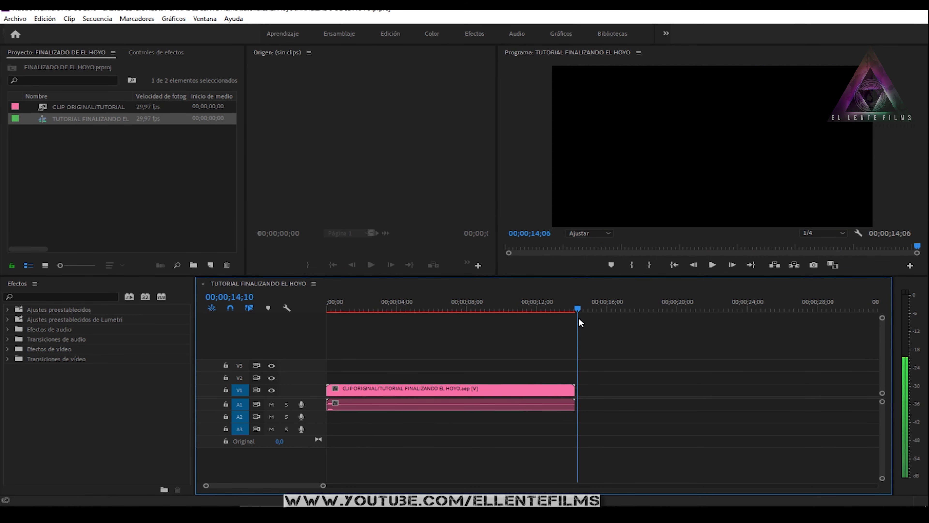
- Import both audio files from the SONIDOS VIDEO DEL HOYO folder
key("ctrl+i")
left_click(100, 195)
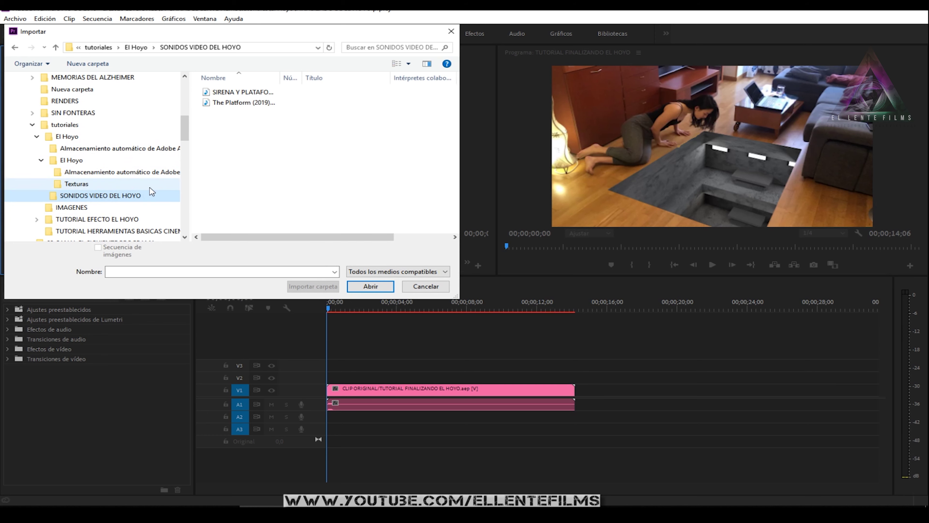
left_click_drag(246, 123, 205, 84)
left_click(370, 285)
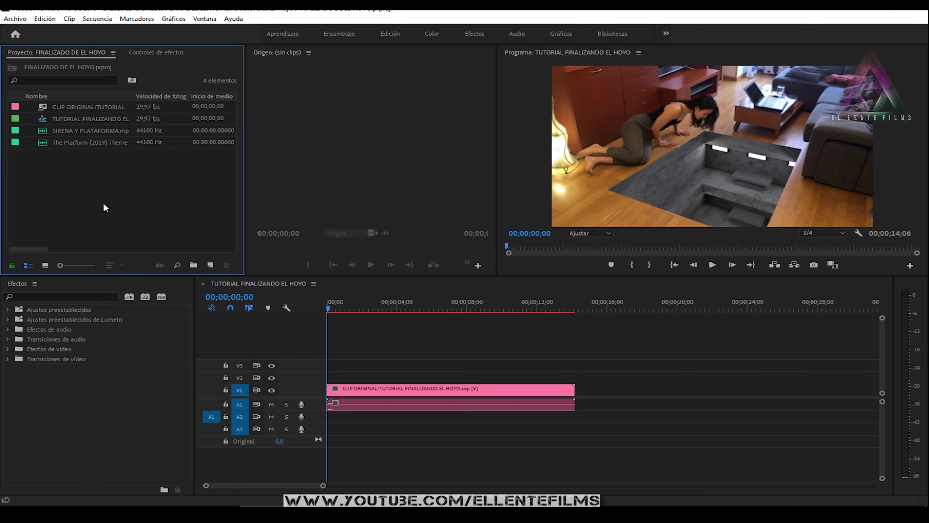
- Unlink the pink clip, delete its original A1 audio, and place The Platform (2019) Theme on A1
right_click(361, 394)
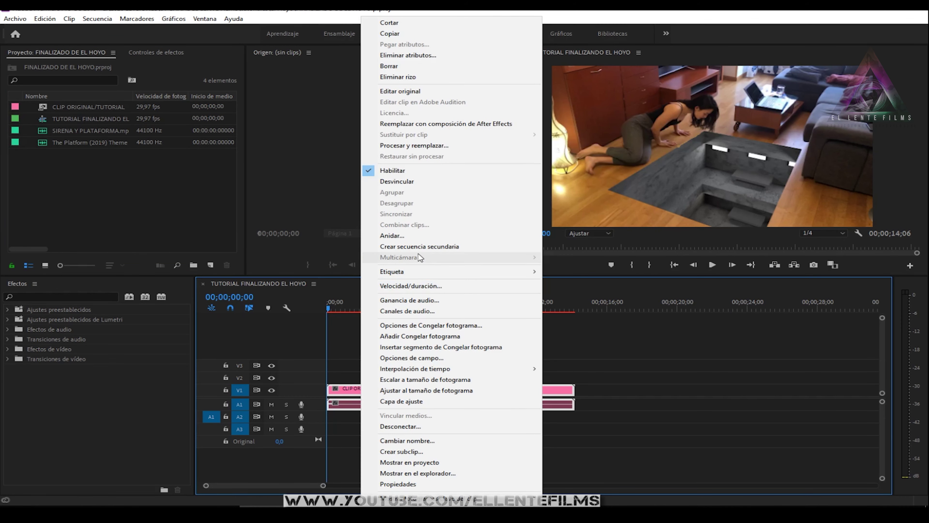
left_click(416, 182)
left_click(408, 405)
key("Delete")
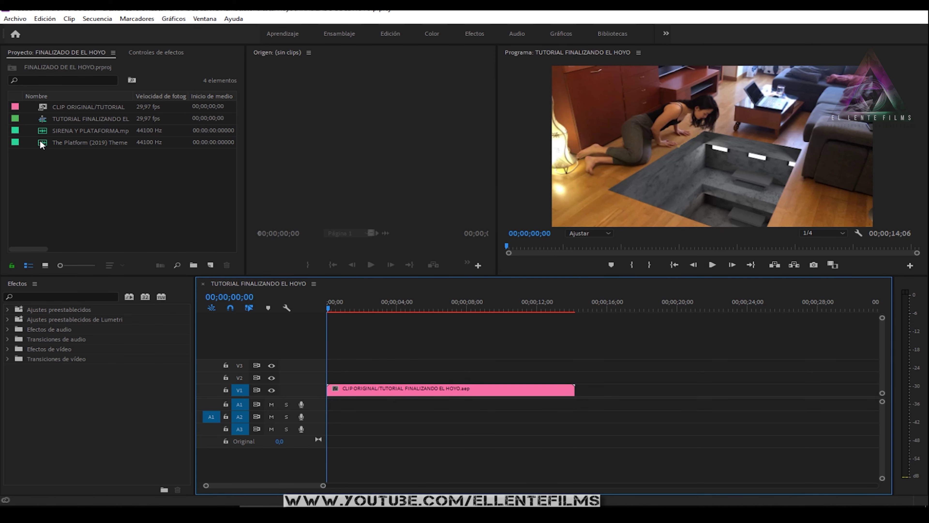
left_click_drag(42, 142, 343, 412)
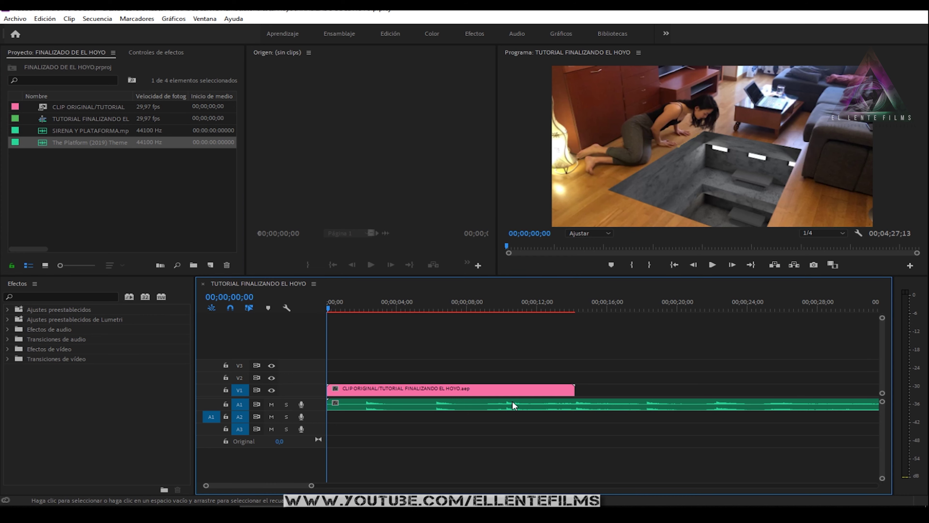
- Trim and reposition the theme music near the sequence start, then preview playback
key("minus")
key("minus")
key("minus")
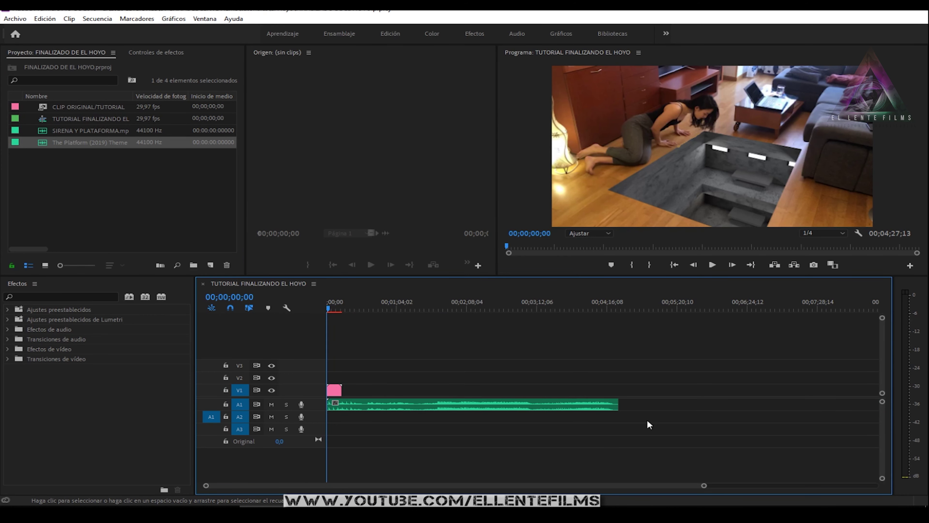
key("minus")
left_click_drag(328, 406, 387, 412)
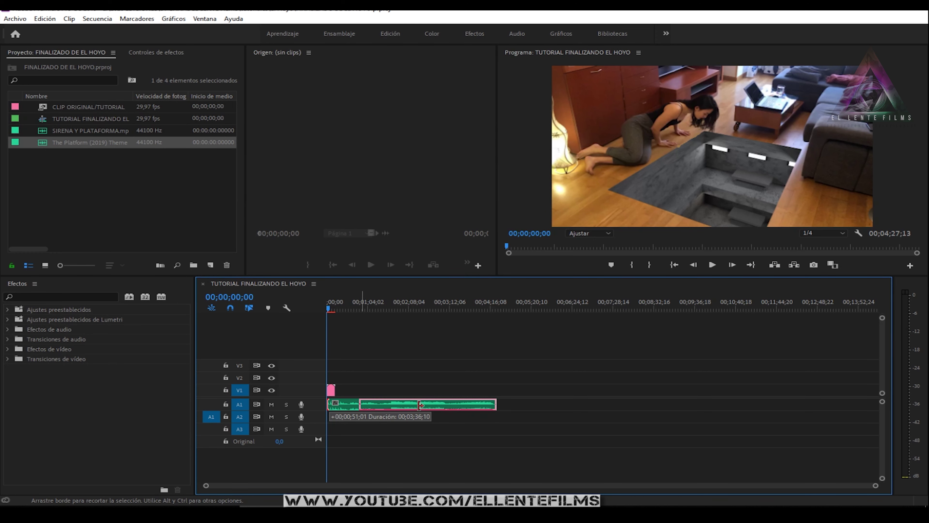
left_click_drag(386, 405, 345, 411)
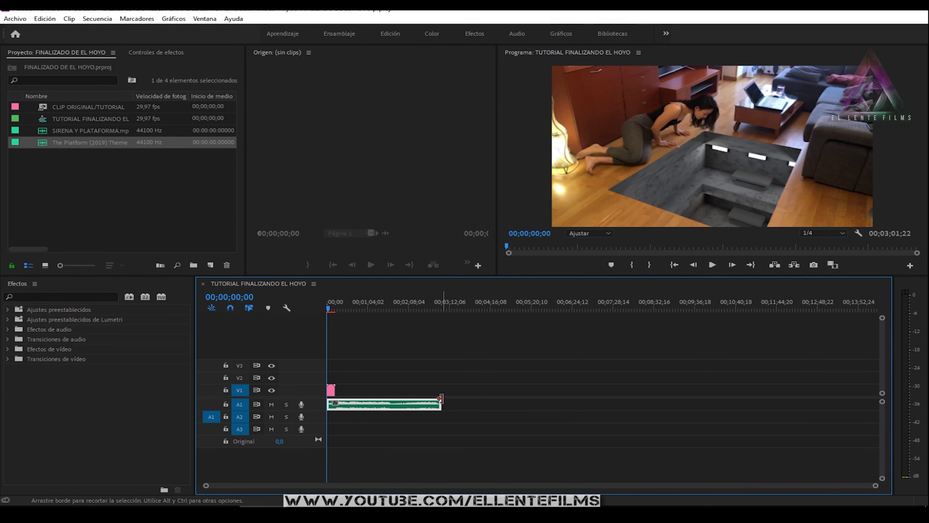
key("=")
key("=")
key("=")
mouse_move(440, 399)
left_mouse_down()
mouse_move(364, 401)
mouse_move(479, 407)
left_mouse_up()
key("Home")
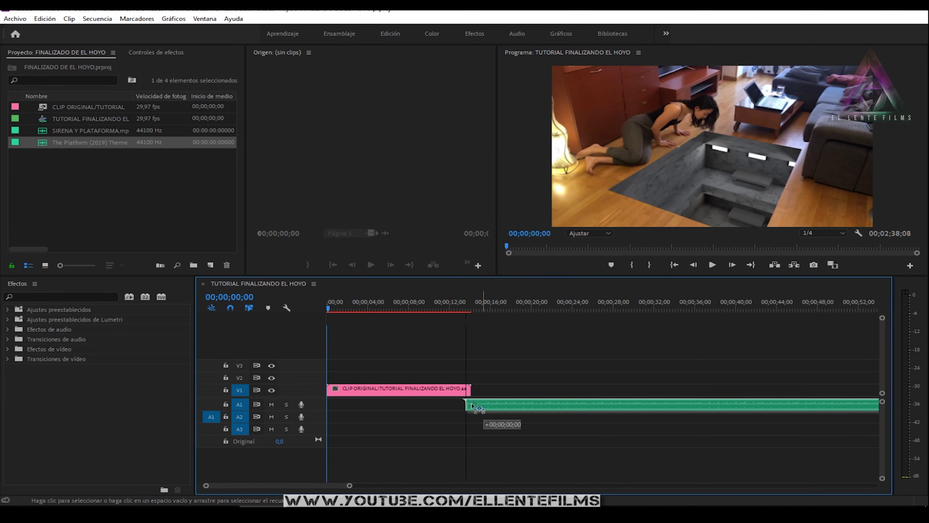
key("ctrl+z")
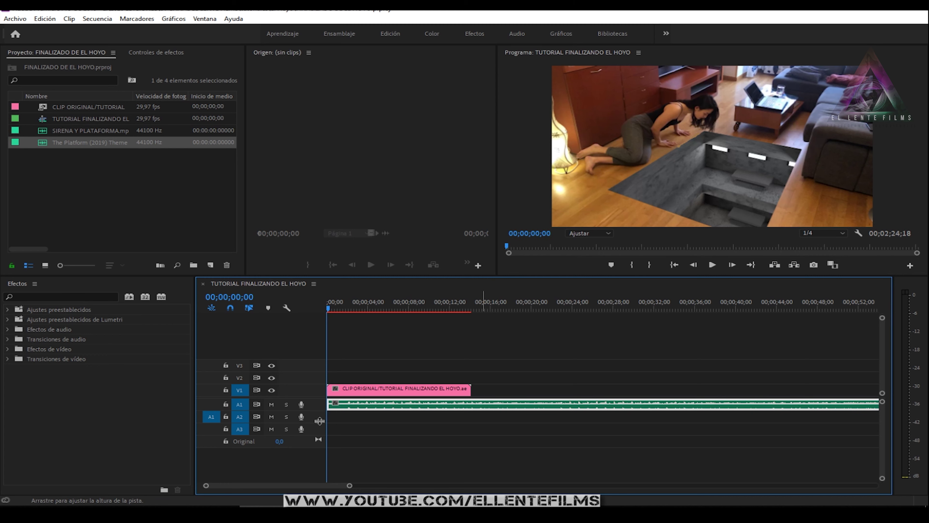
key("space")
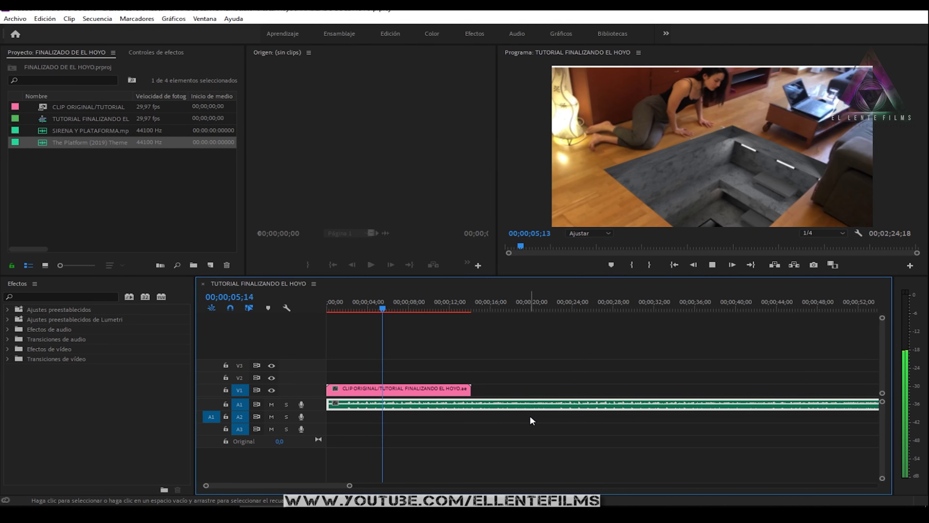
- Cut the music where the video ends, delete the leftover, and return to After Effects
left_click(502, 404)
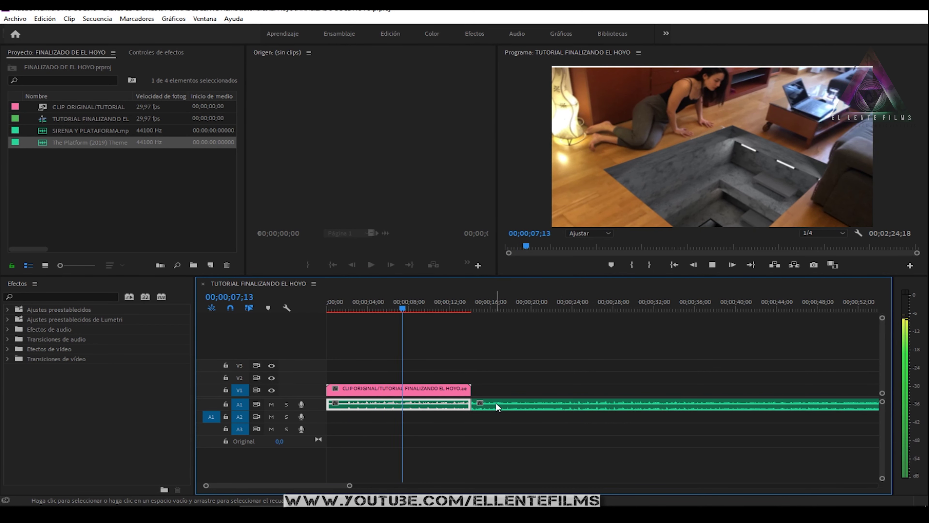
left_click(496, 405)
key("Delete")
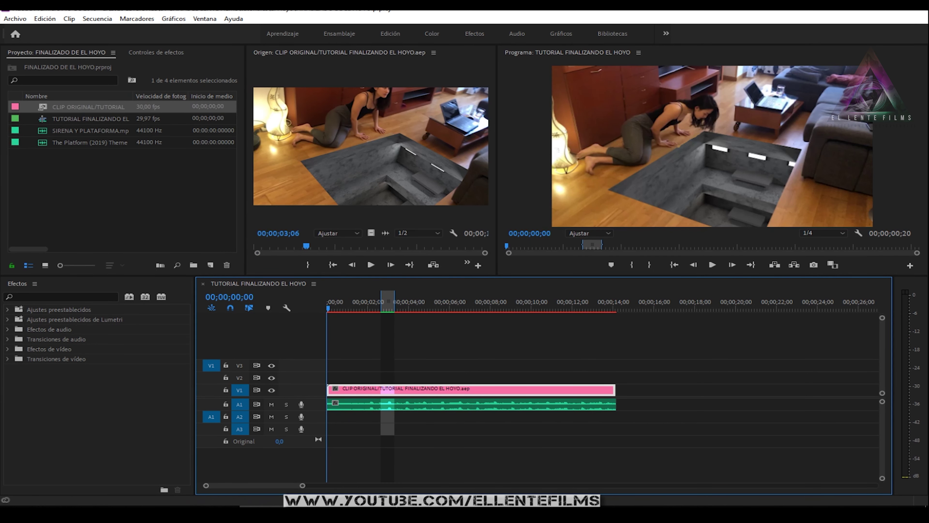
mouse_move(373, 514)
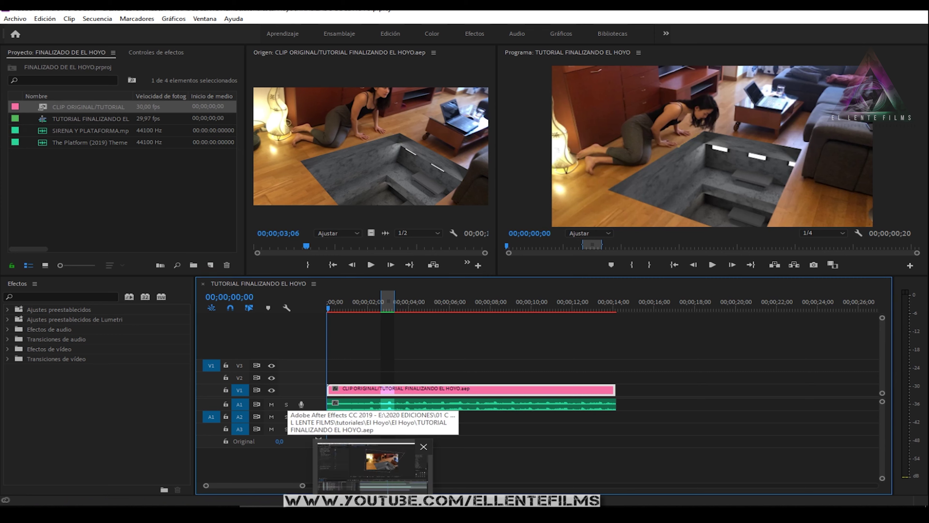
left_click(373, 464)
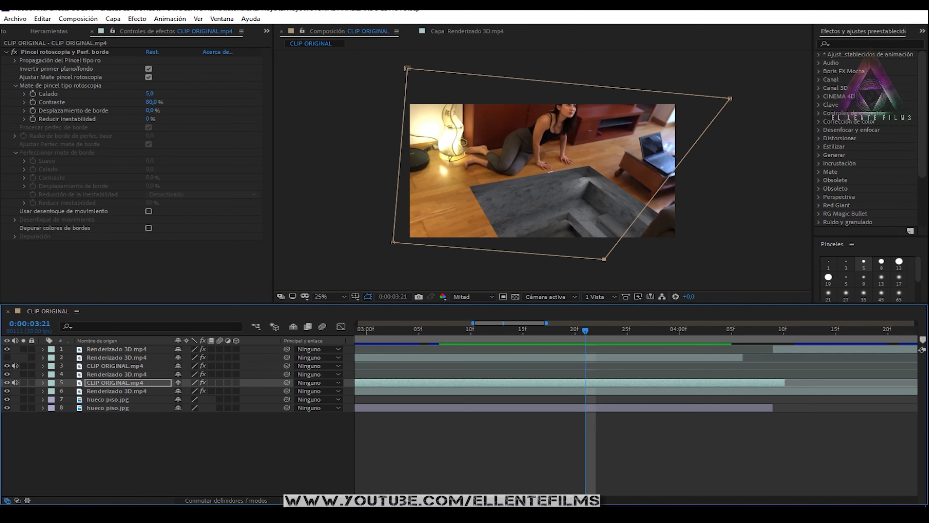
- Collapse the rotoscope brush settings and add Capa de ajuste 1 via Capa > Nuevo > Capa de ajuste
left_click(160, 449)
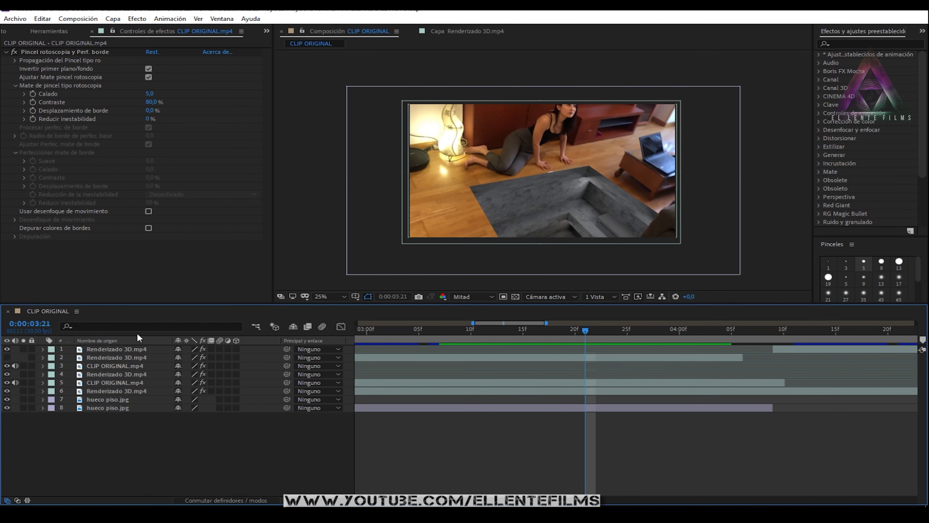
left_click(6, 52)
left_click(174, 448)
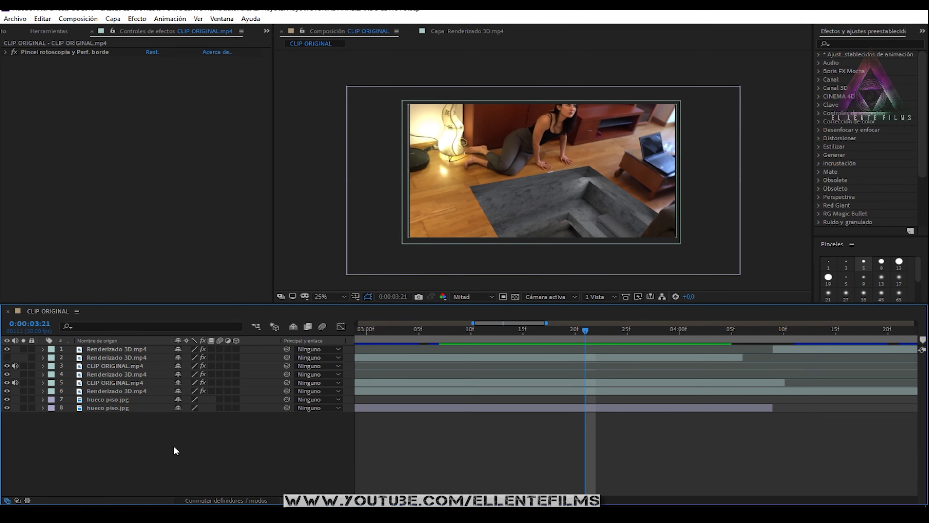
right_click(174, 447)
mouse_move(336, 340)
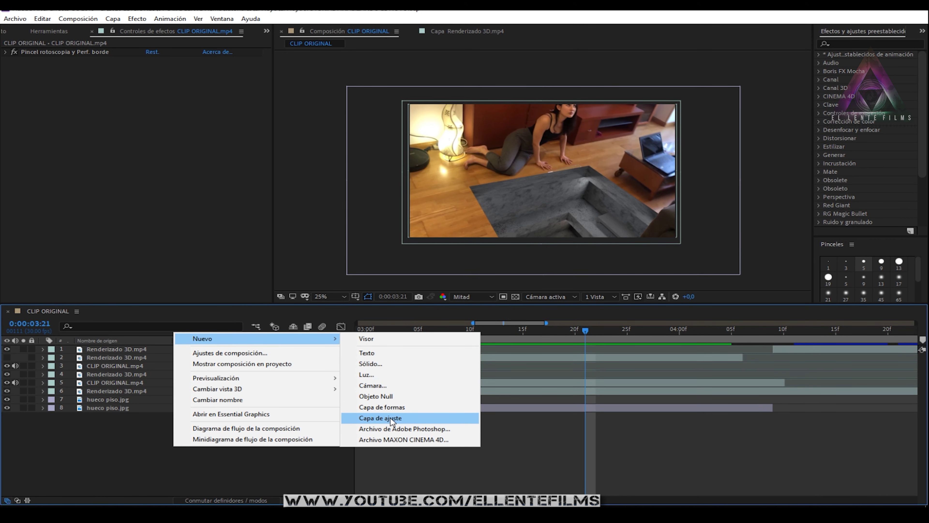
left_click(160, 465)
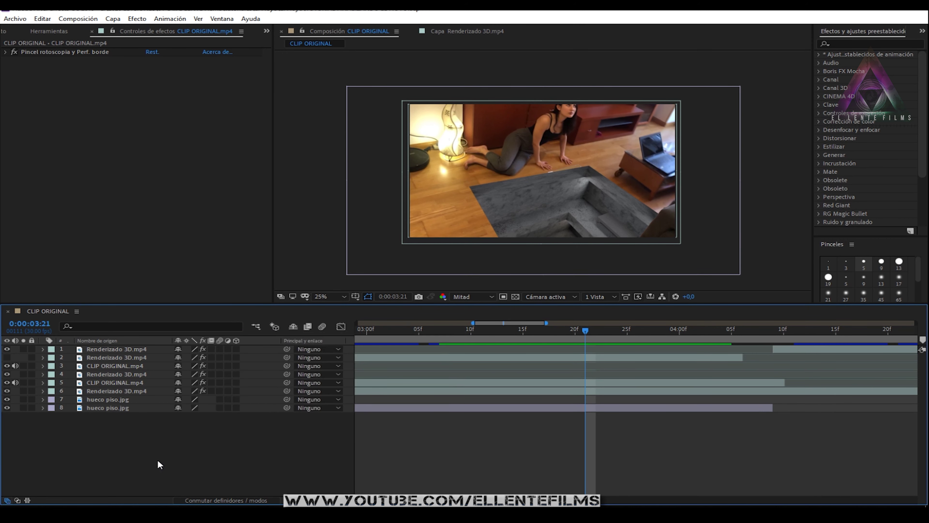
right_click(193, 444)
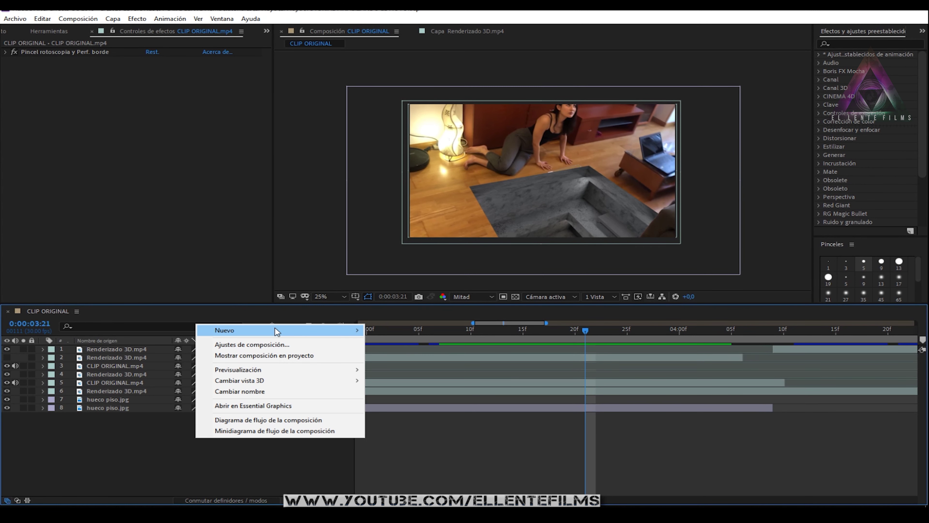
mouse_move(275, 328)
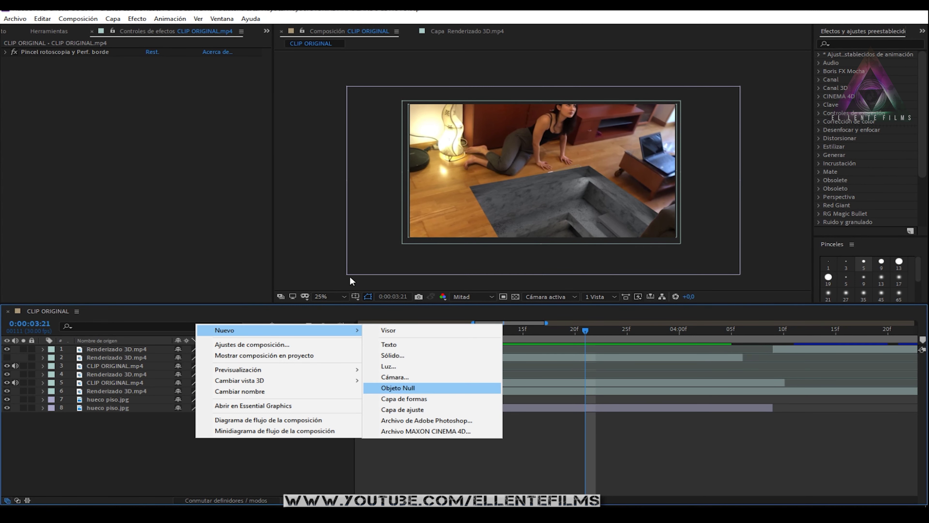
left_click(110, 20)
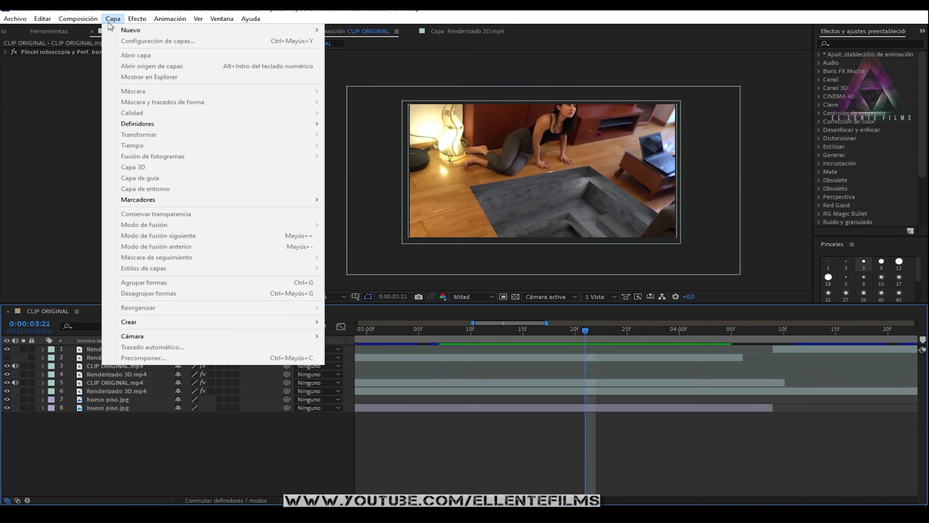
mouse_move(129, 30)
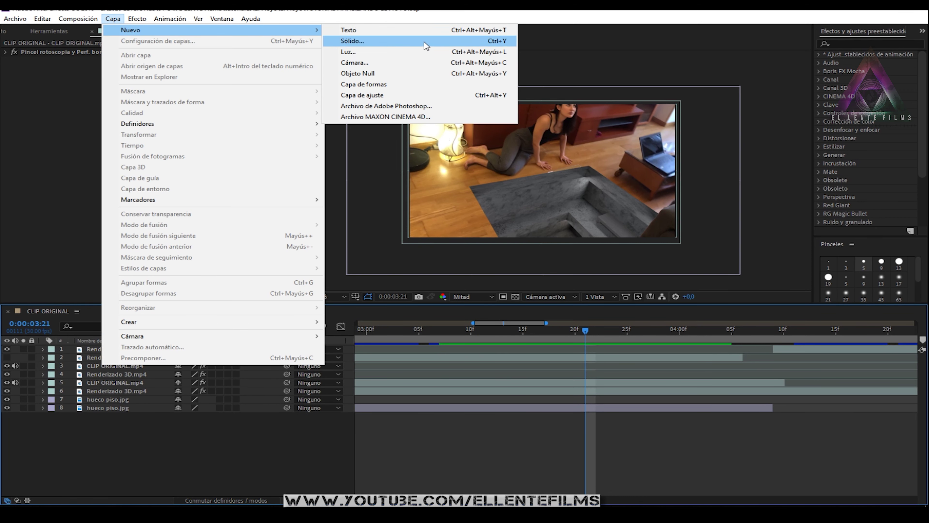
left_click(381, 95)
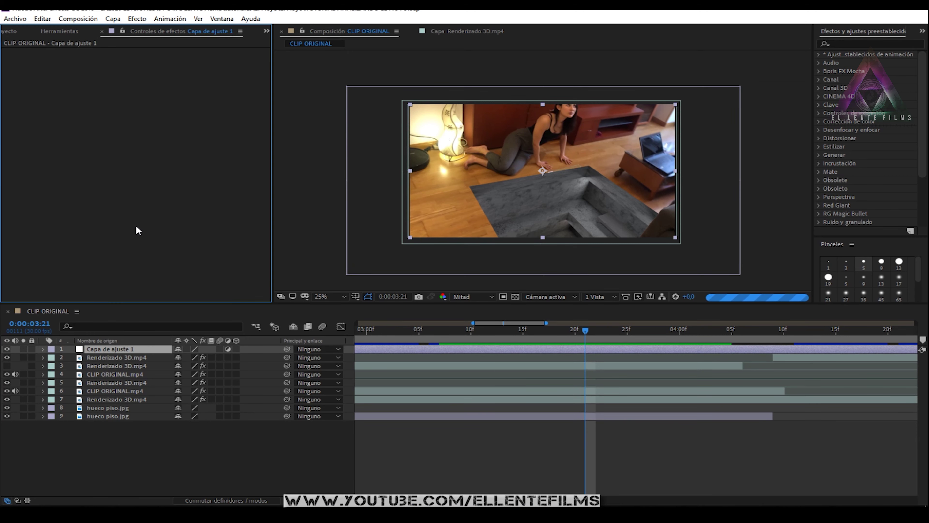
- Apply Corrección de color > Brillo y contraste to Capa de ajuste 1, then browse more color corrections
right_click(76, 77)
mouse_move(208, 275)
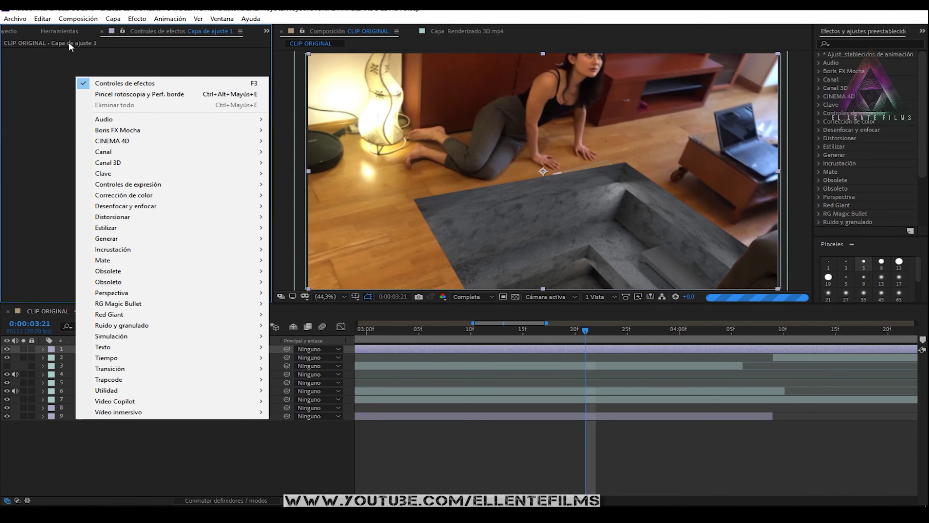
mouse_move(194, 196)
left_click(327, 144)
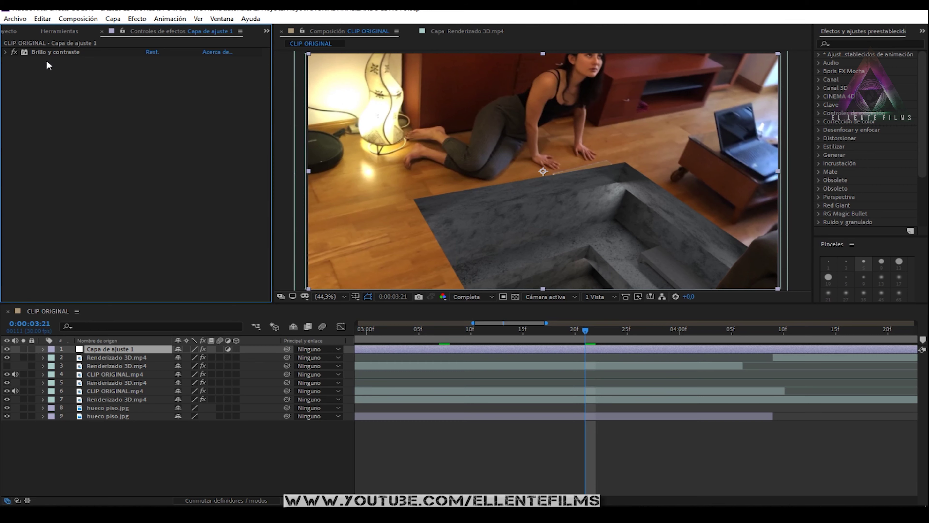
left_click(51, 52)
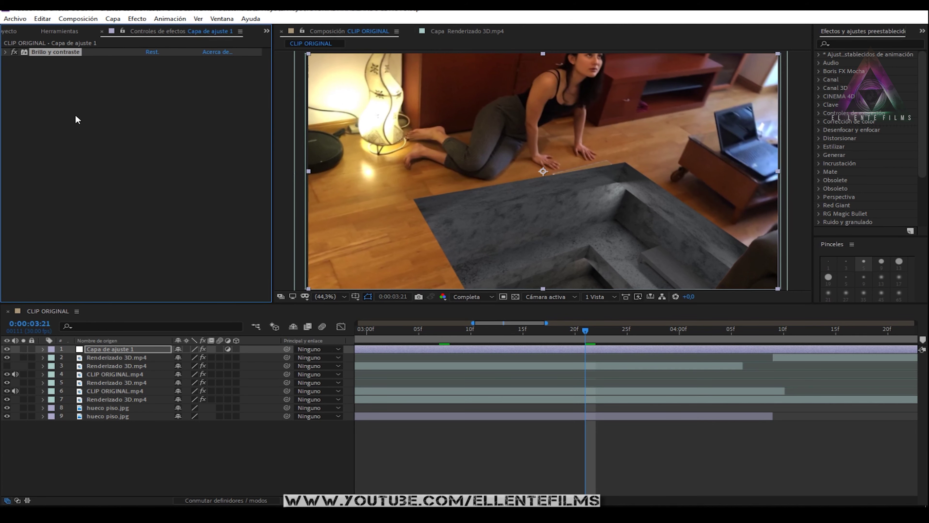
right_click(56, 87)
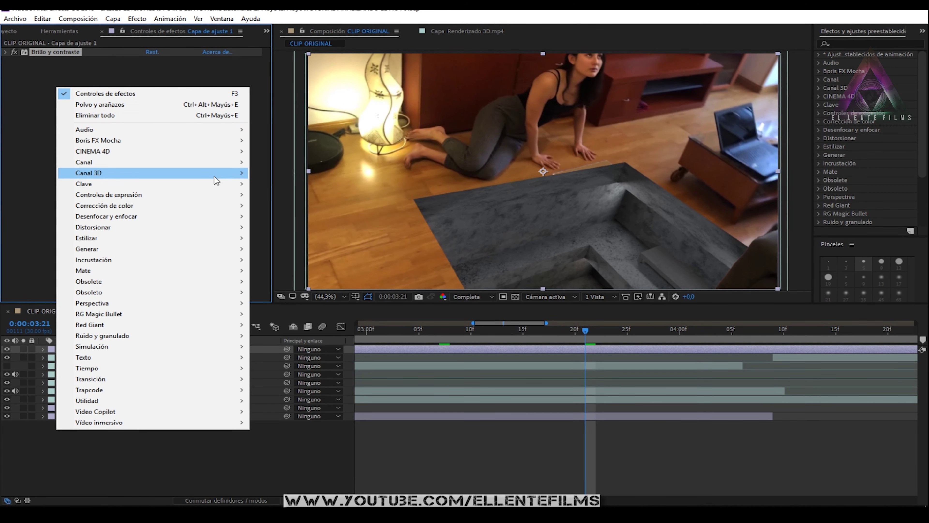
mouse_move(219, 210)
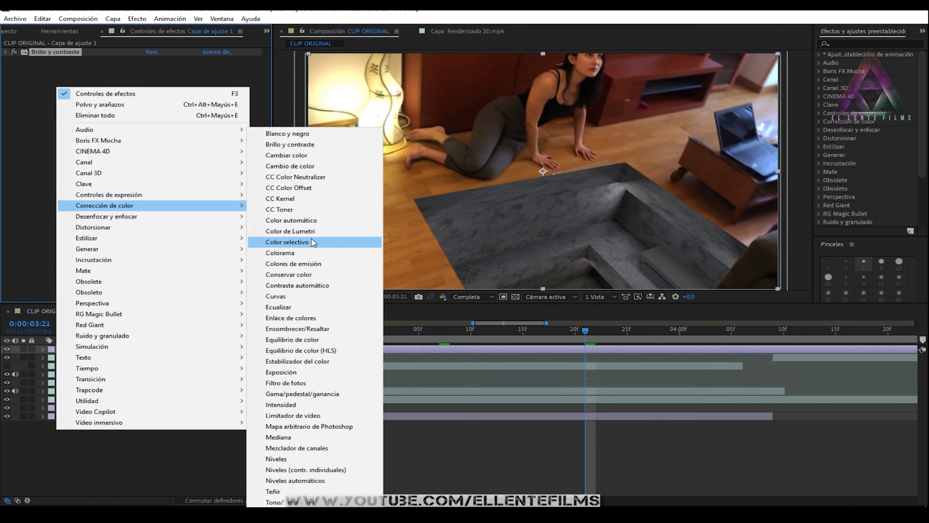
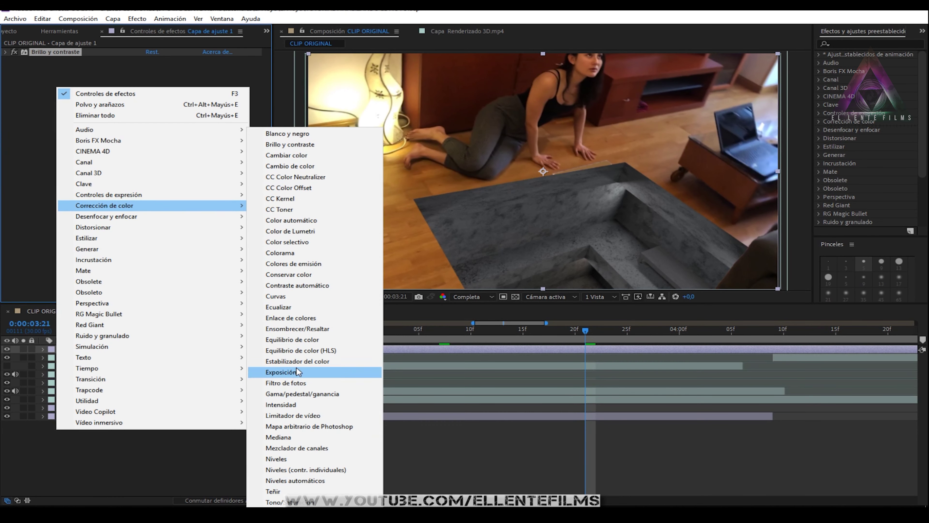
- Try Color Balance (HLS) on the adjustment layer, then remove it
left_click(301, 351)
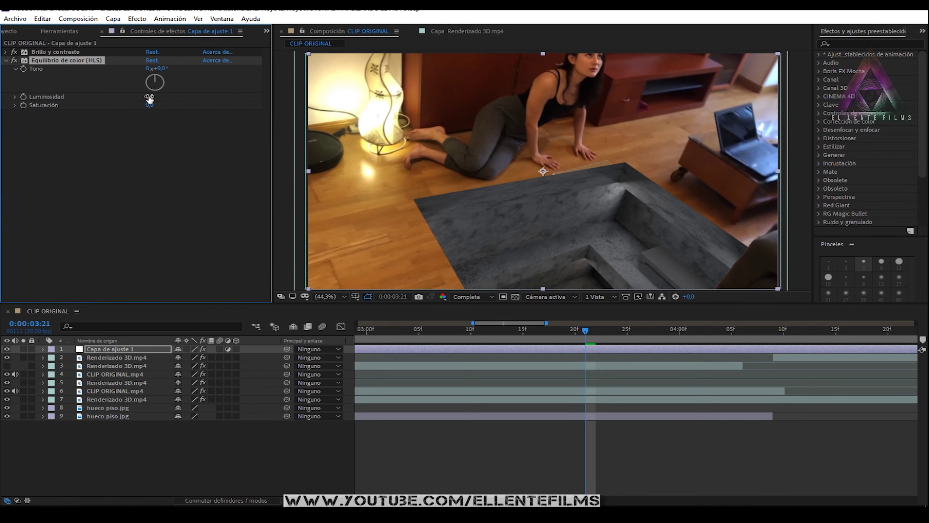
left_click_drag(161, 69, 173, 70)
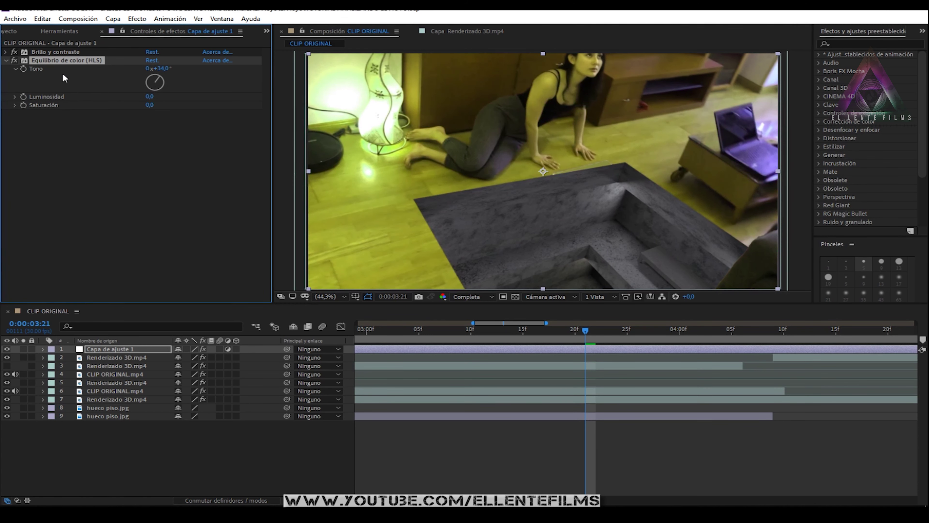
key("Delete")
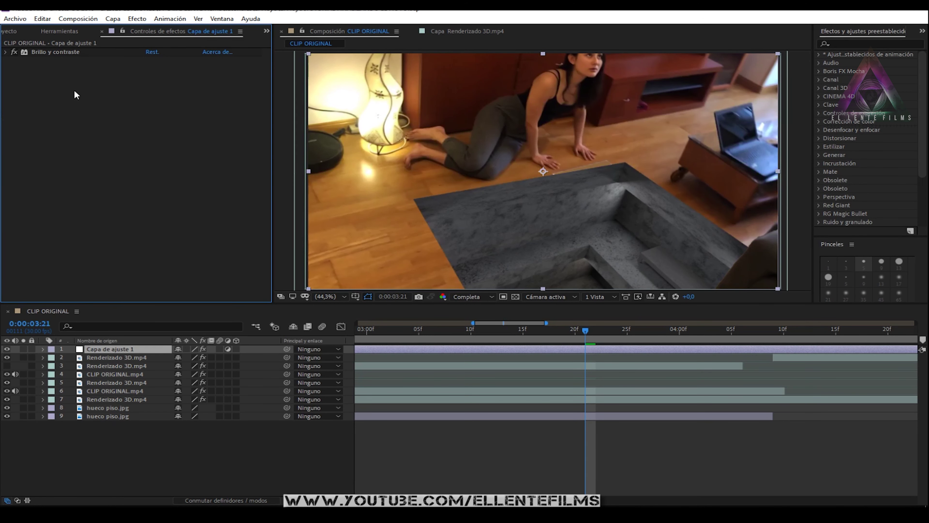
- Add a Tint effect that maps black to a saturated blue at 22% amount
right_click(76, 92)
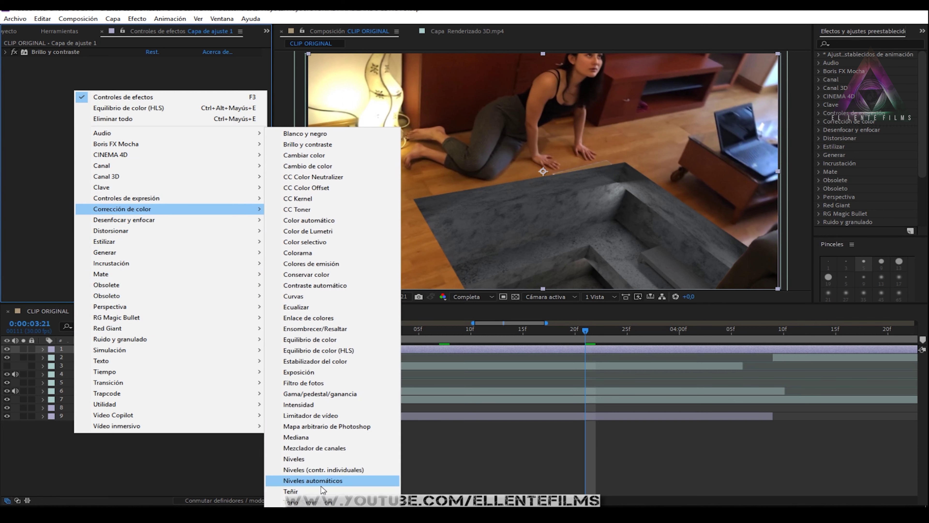
left_click(291, 491)
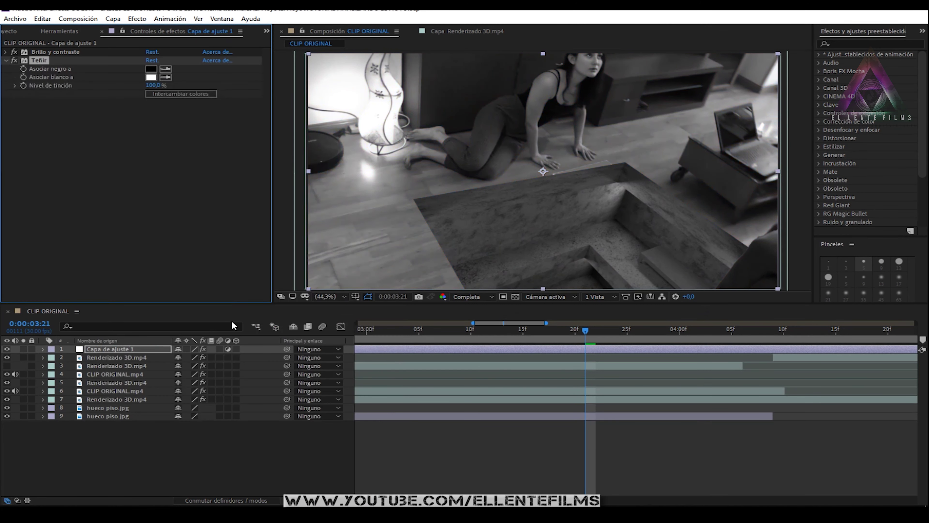
left_click(151, 69)
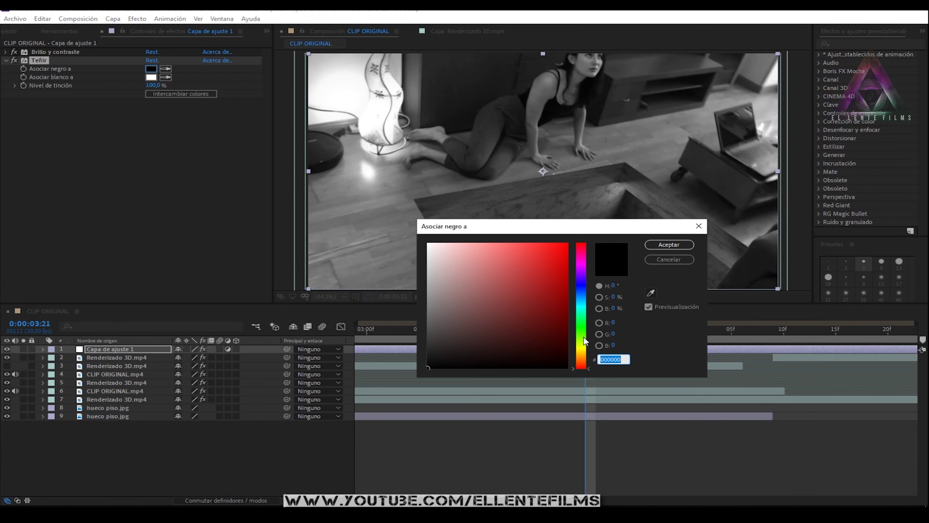
left_click(582, 296)
left_click(565, 321)
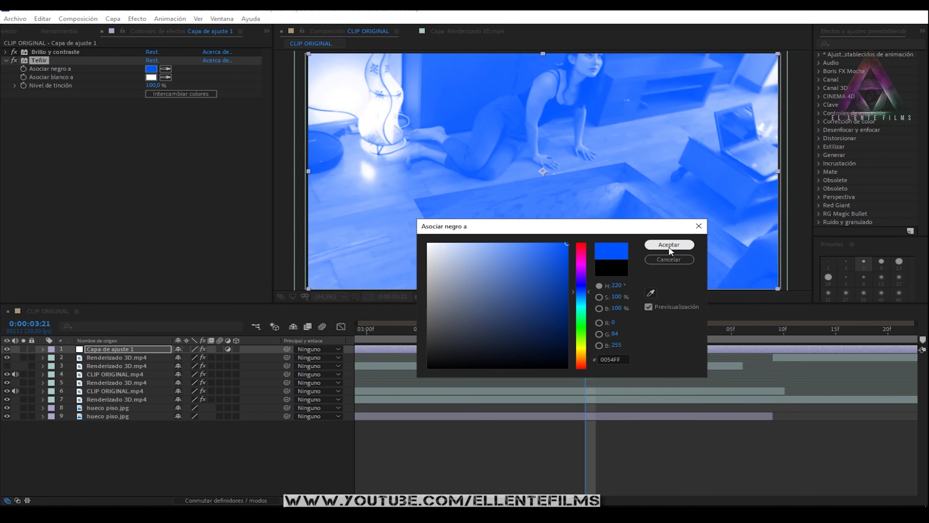
left_click(669, 245)
left_click_drag(154, 86, 109, 85)
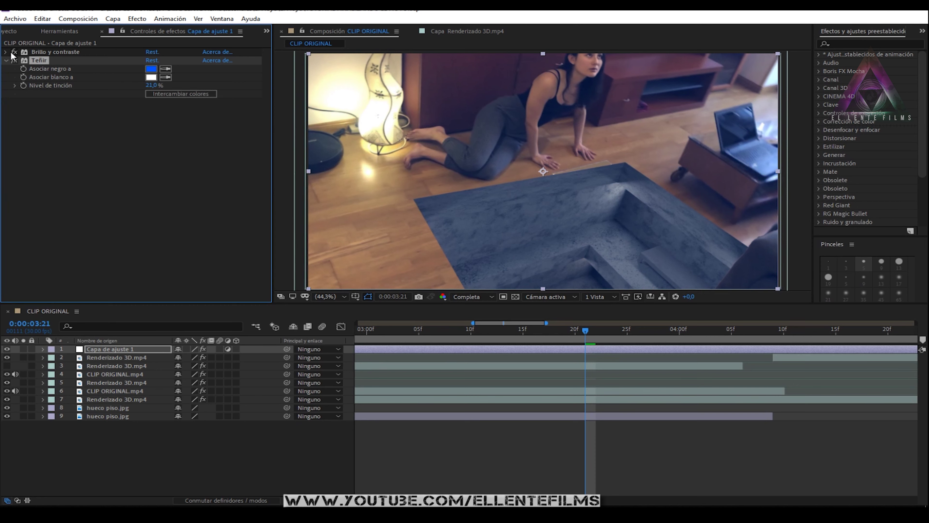
left_click(5, 52)
left_click(150, 69)
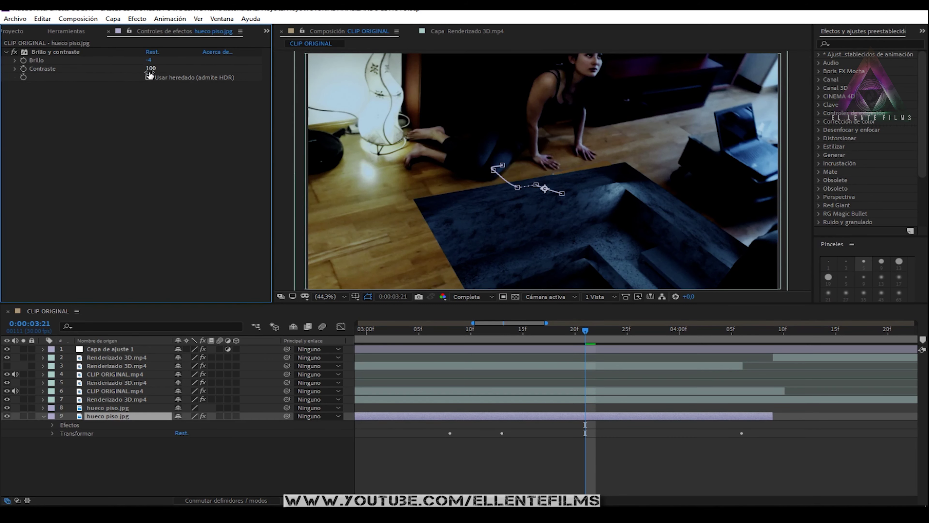
- Lower hueco piso.jpg's contrast to 81 and show the 0–14 s timeline range
left_click_drag(149, 73, 144, 71)
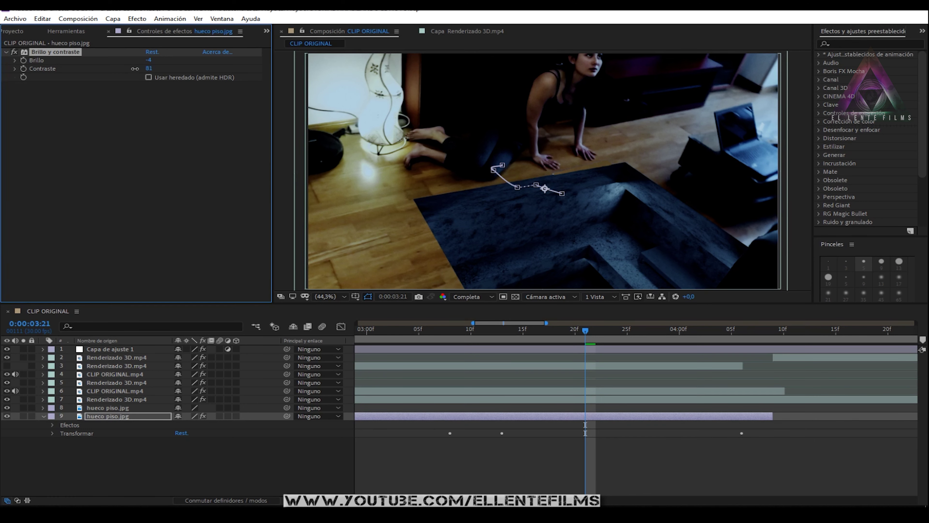
left_click(6, 54)
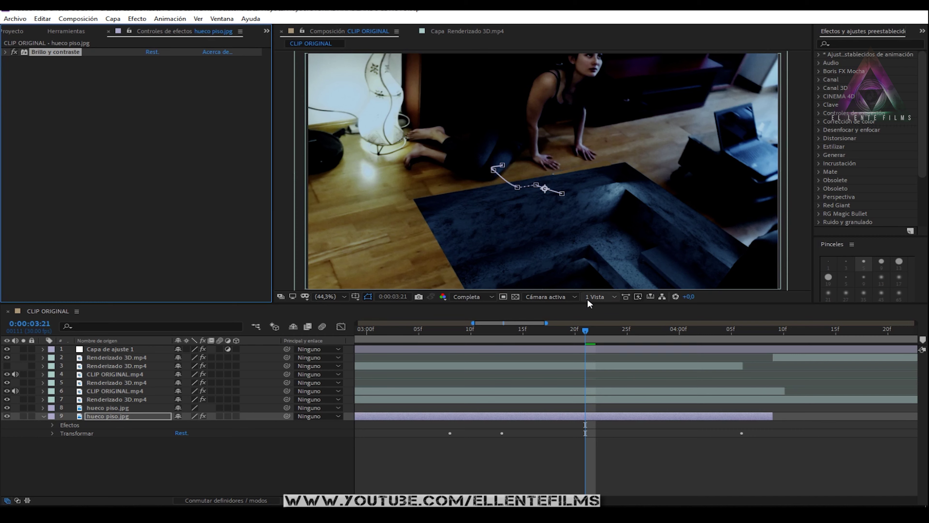
left_click_drag(549, 323, 916, 323)
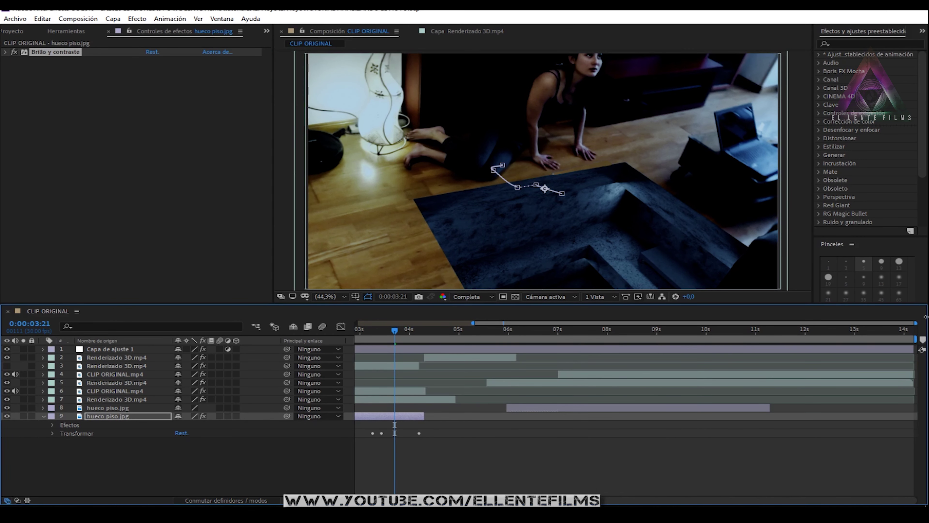
left_click_drag(473, 323, 357, 323)
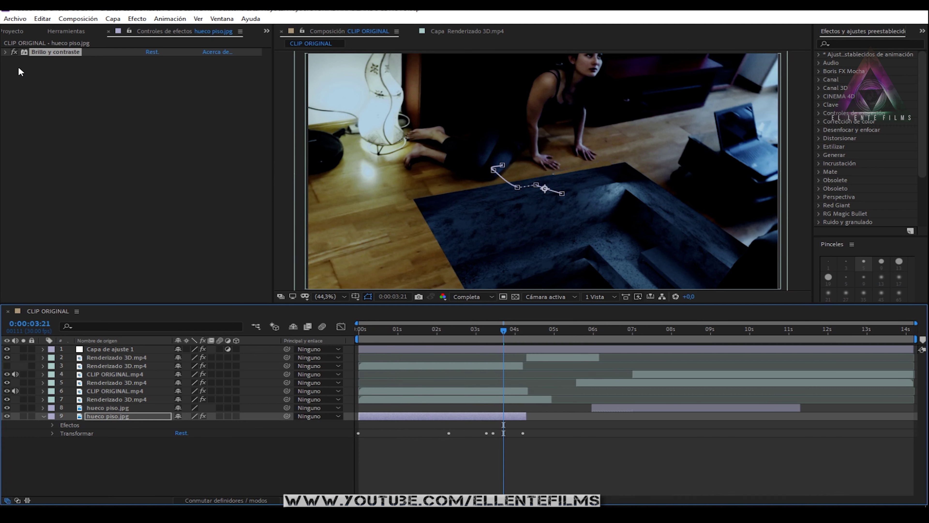
left_click(14, 31)
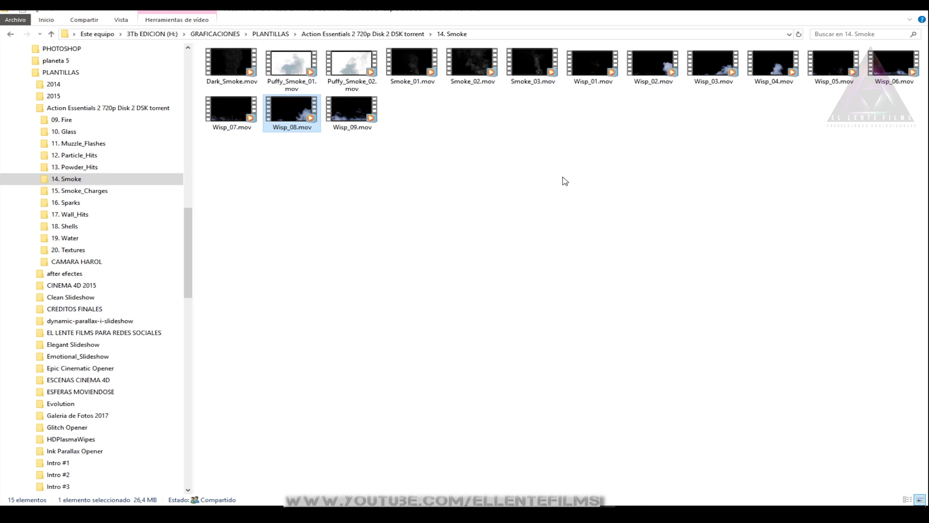
- Import Wisp_09.mov from the 14. Smoke folder into the After Effects Project panel
left_click_drag(348, 117, 390, 500)
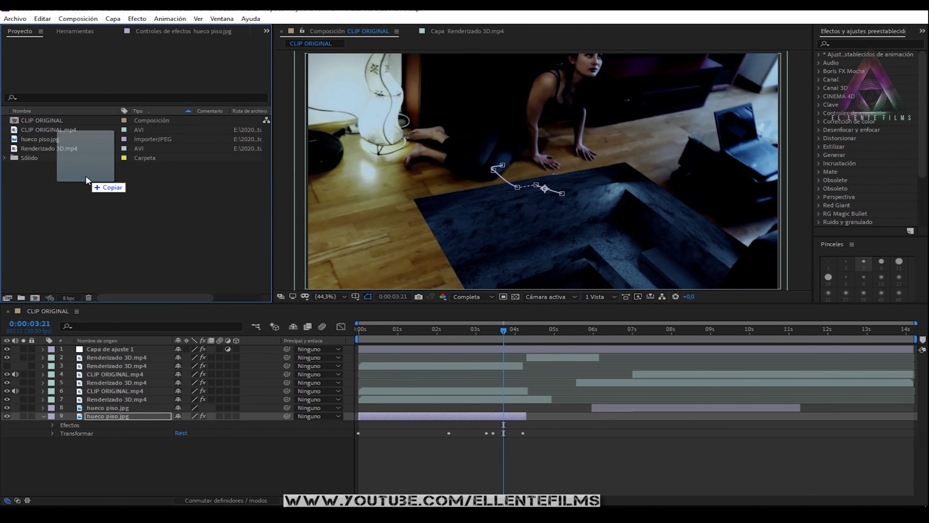
left_click_drag(391, 500, 79, 207)
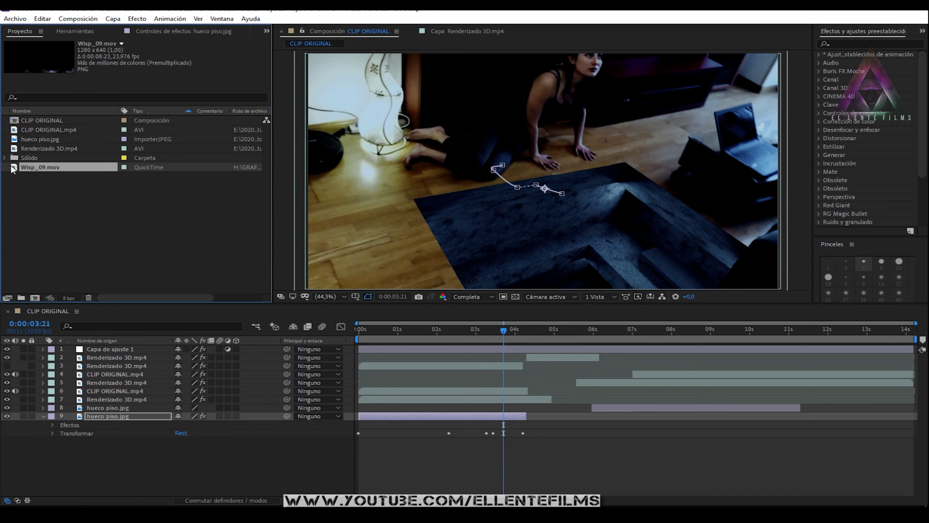
- Add Wisp_09.mov to the composition and scale it well beyond the frame
left_click_drag(16, 171, 98, 358)
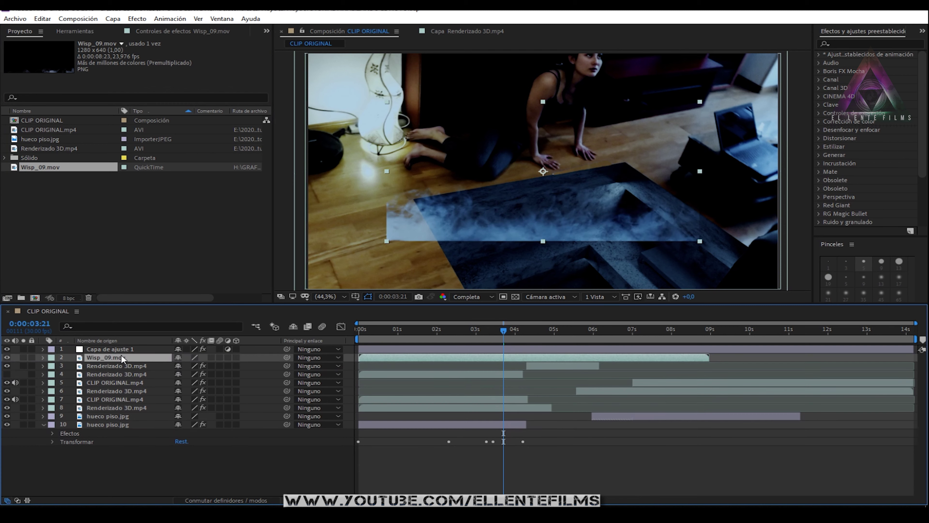
left_click_drag(384, 241, 346, 282)
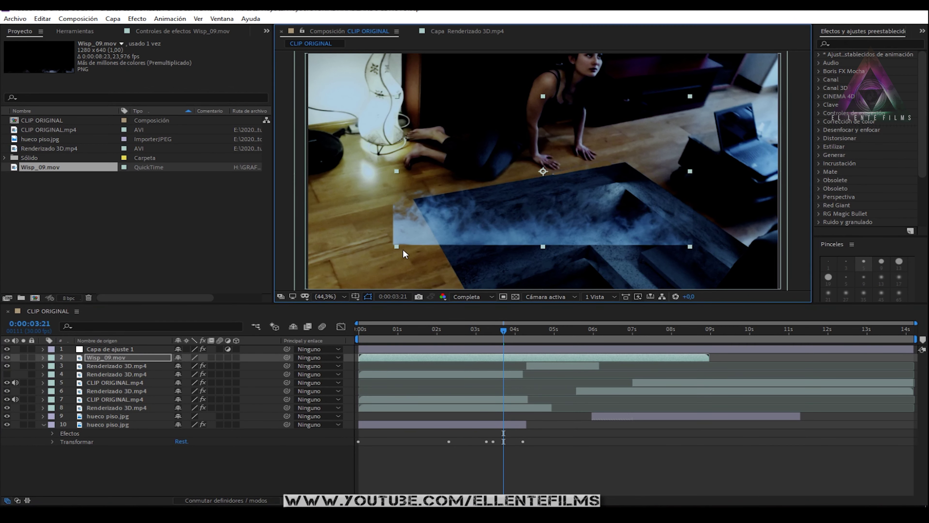
left_click_drag(347, 281, 239, 346)
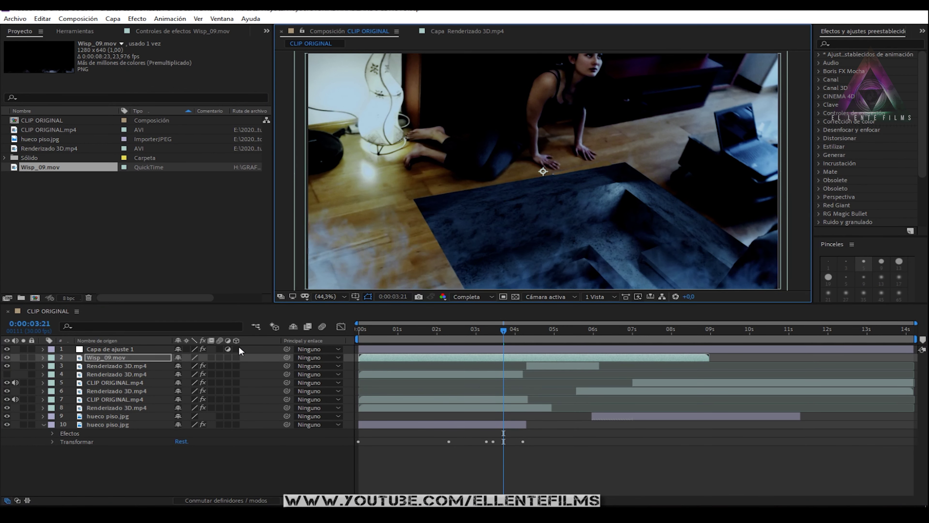
scroll(303, 275, "down", 4)
mouse_move(628, 220)
left_mouse_down()
mouse_move(655, 224)
mouse_move(654, 206)
left_mouse_up()
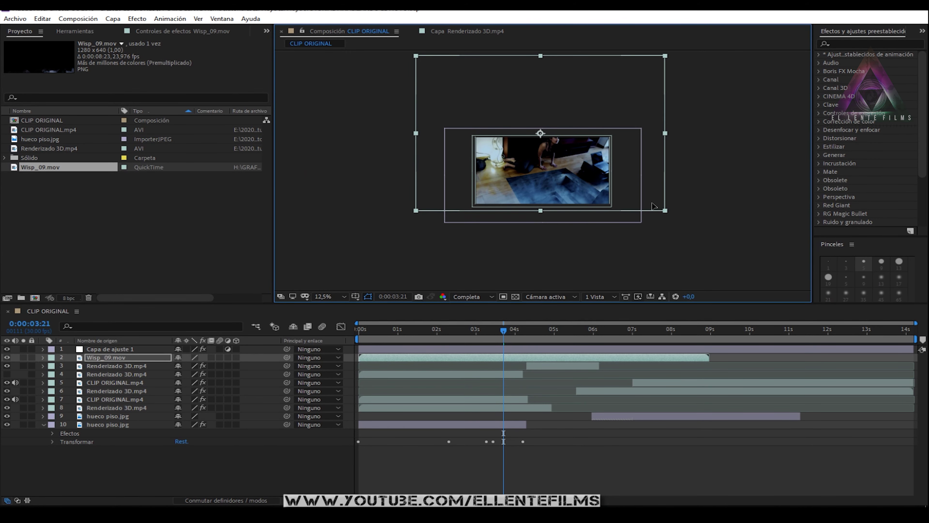
key("period")
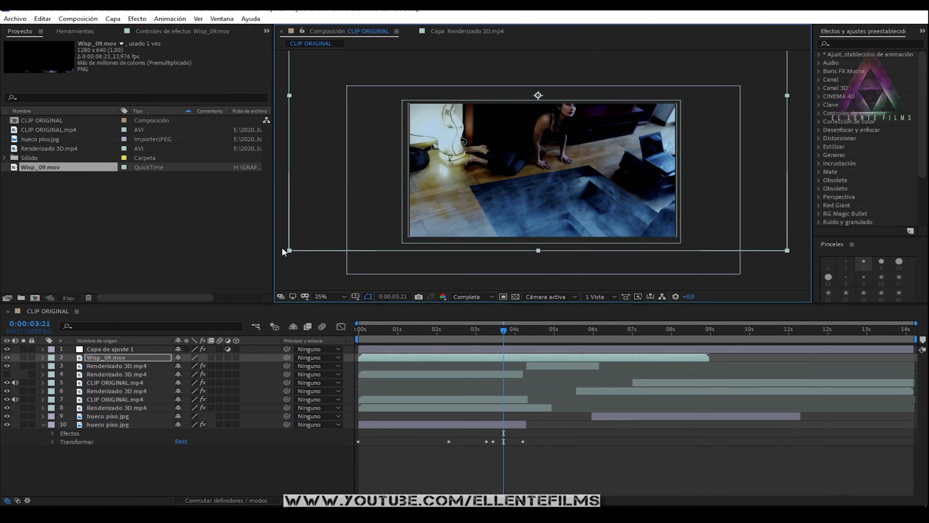
- Set the smoke layer's opacity to 42% and nudge its position slightly down
left_click(44, 357)
left_click(53, 366)
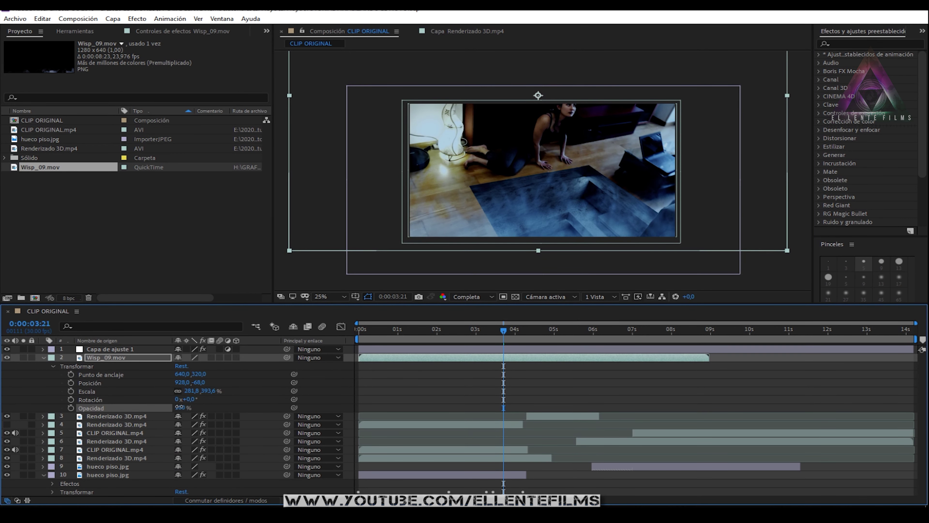
left_click_drag(157, 403, 141, 399)
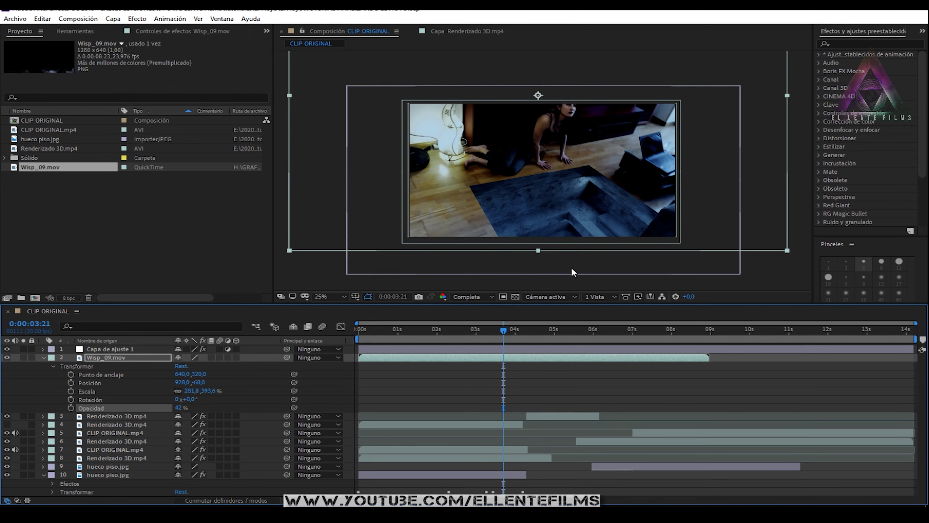
left_click_drag(708, 244, 707, 249)
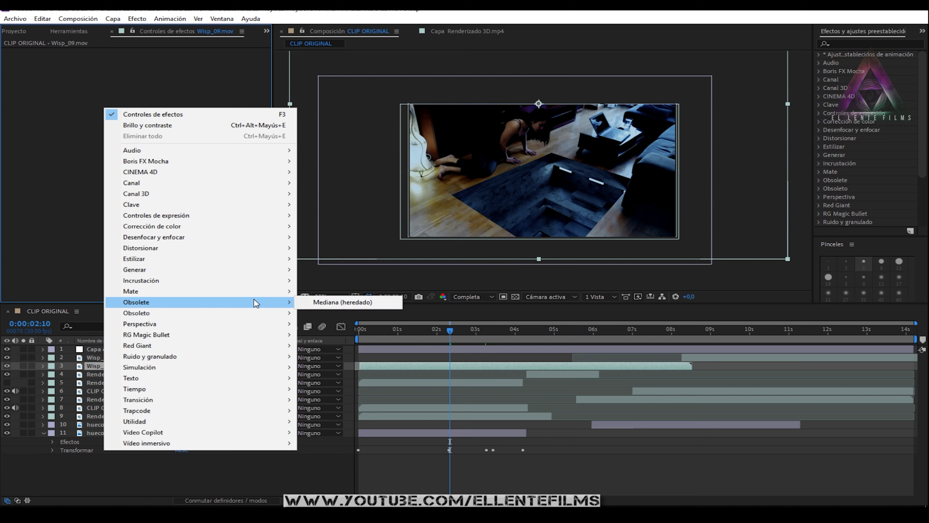
- Apply Brightness & Contrast to the second Wisp_09.mov smoke layer to darken it
mouse_move(254, 313)
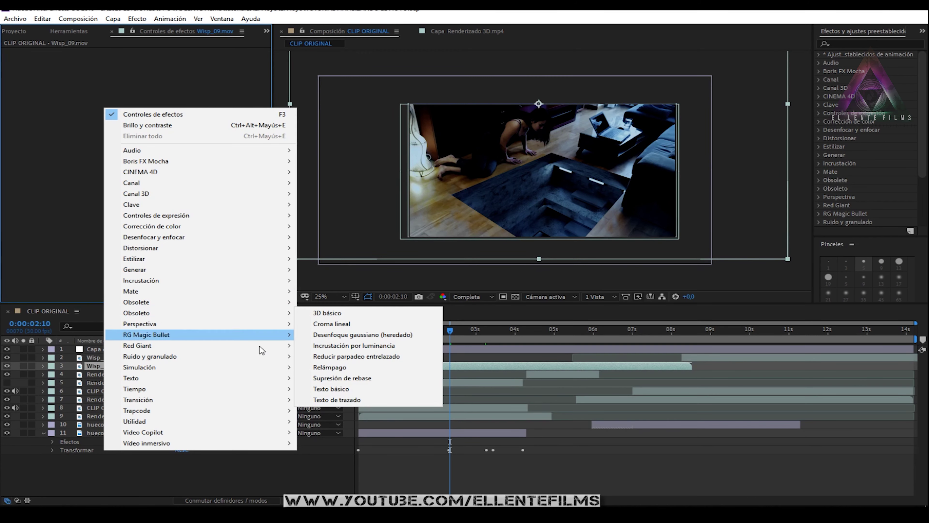
mouse_move(260, 347)
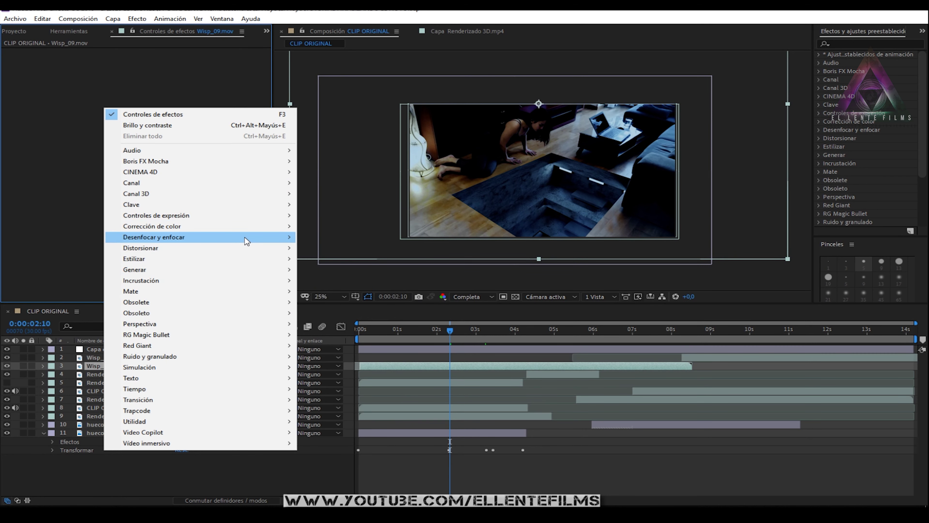
mouse_move(246, 228)
left_click(330, 144)
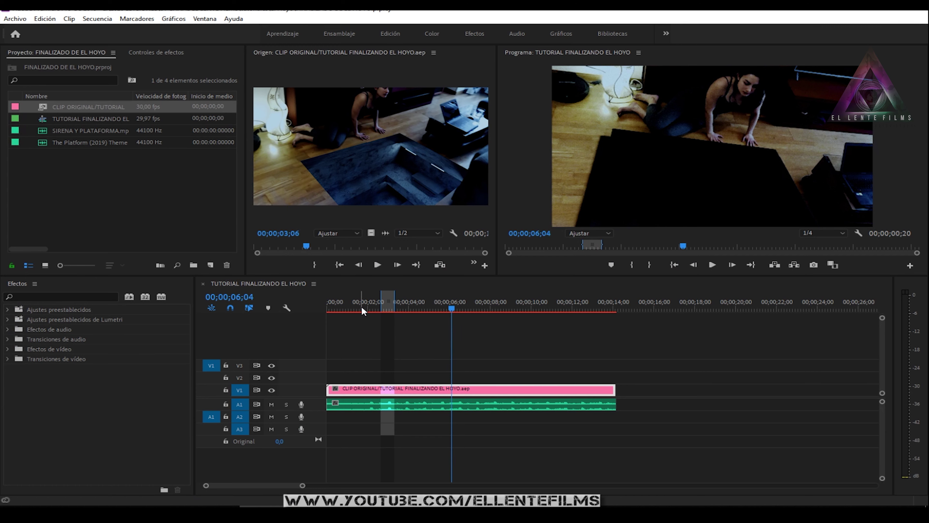
- Preview the sequence from near its start
left_click(339, 310)
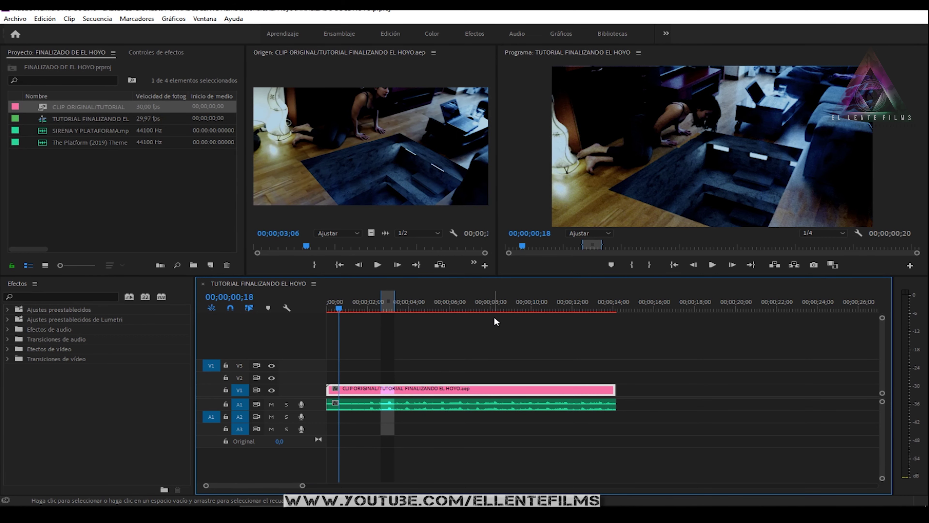
key("space")
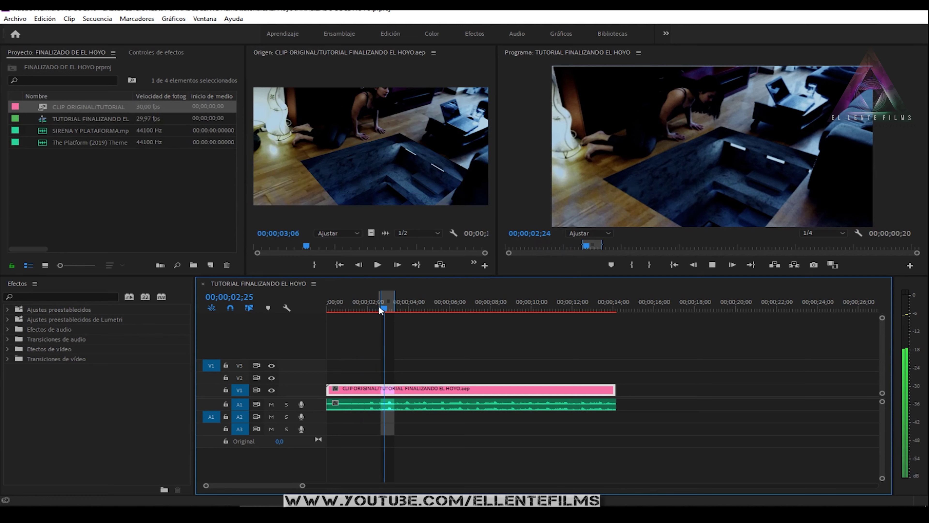
key("space")
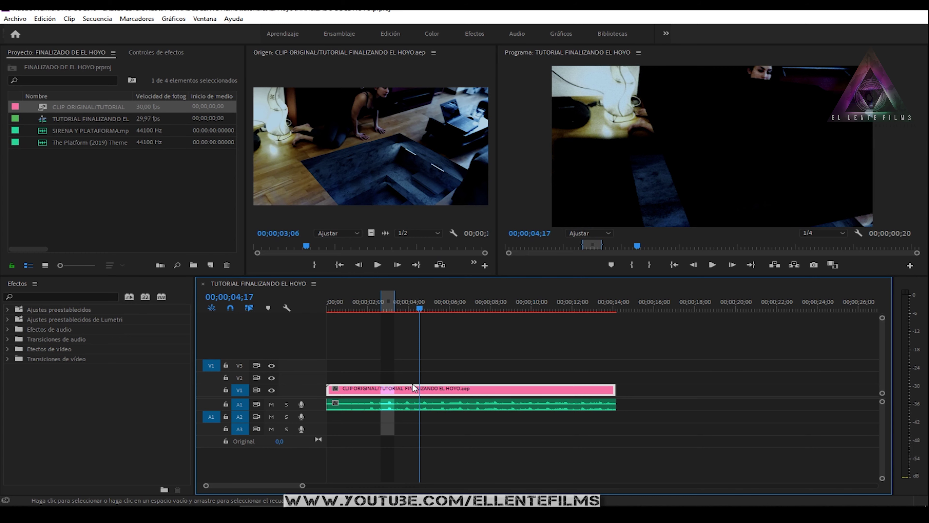
- Scale the clip up to 102,8 through its Motion properties so it fills the frame
left_click(364, 314)
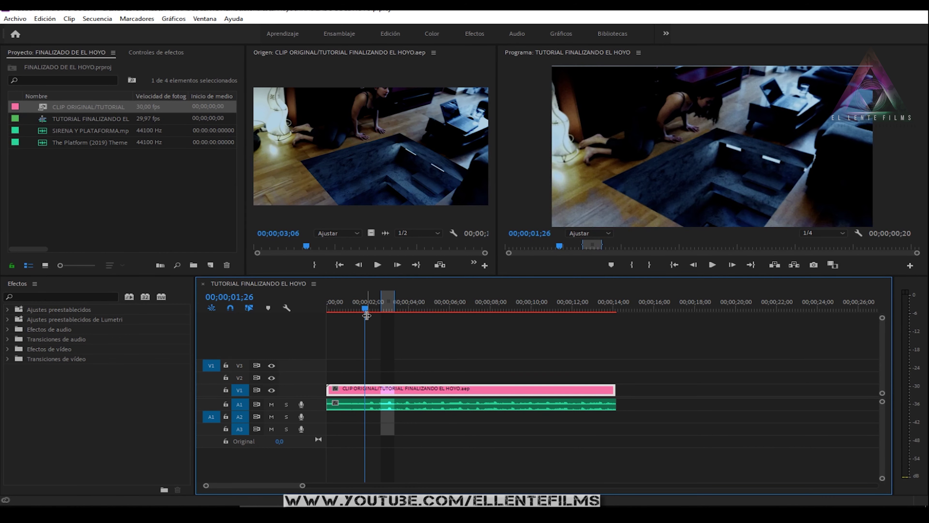
left_click(146, 52)
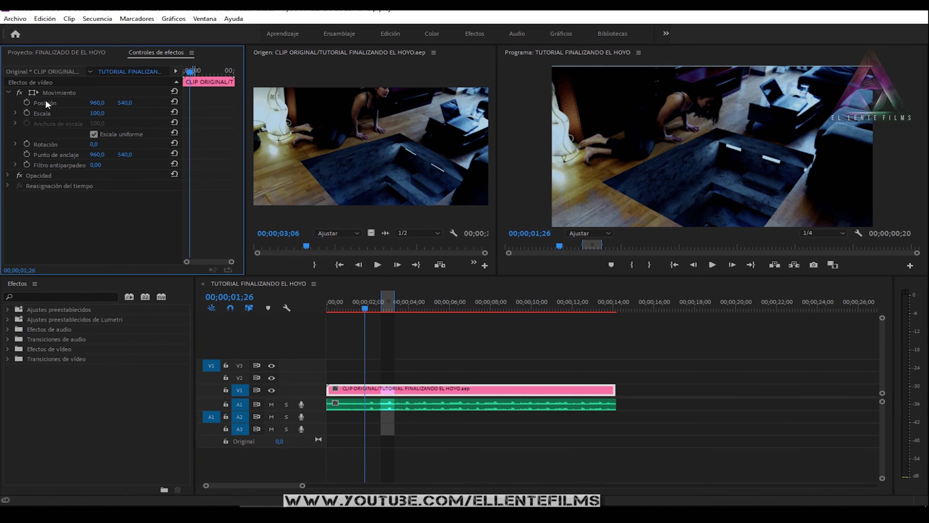
left_click(54, 95)
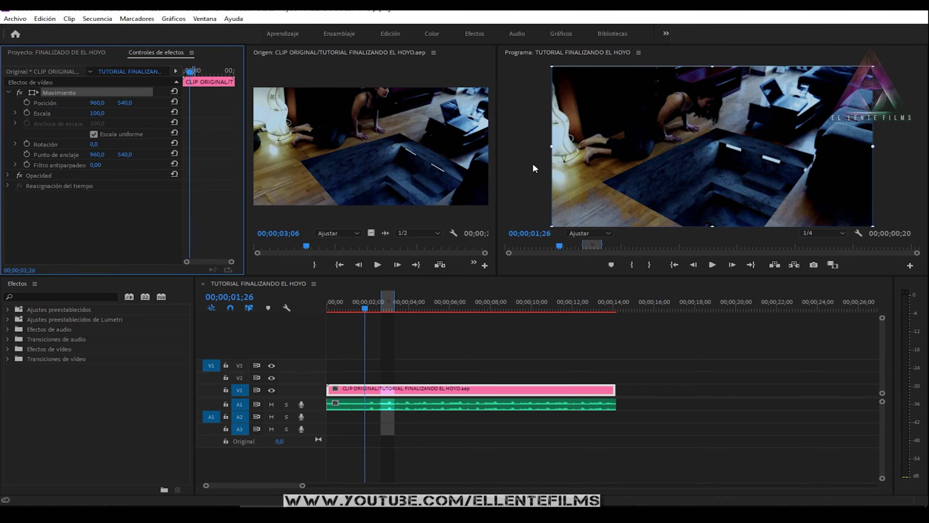
left_click_drag(550, 148, 546, 147)
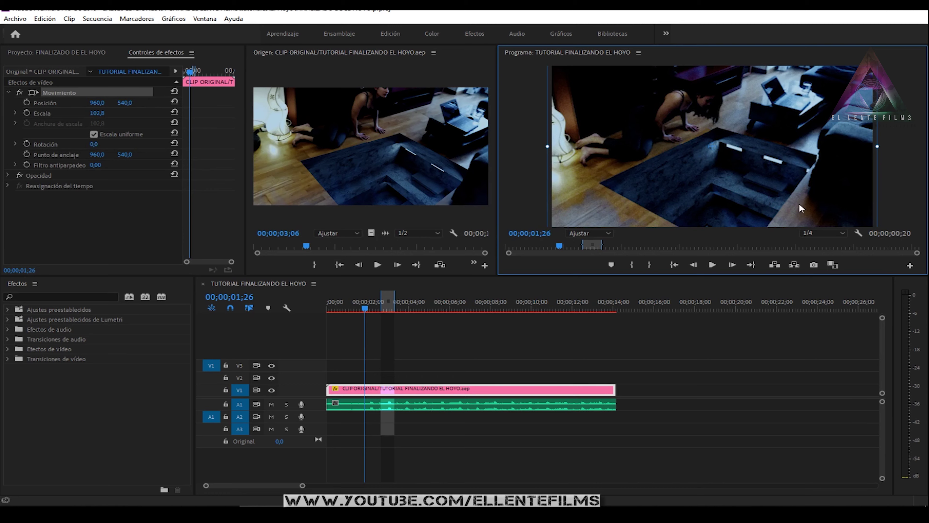
mouse_move(348, 309)
left_mouse_down()
mouse_move(522, 324)
mouse_move(318, 292)
mouse_move(336, 295)
left_mouse_up()
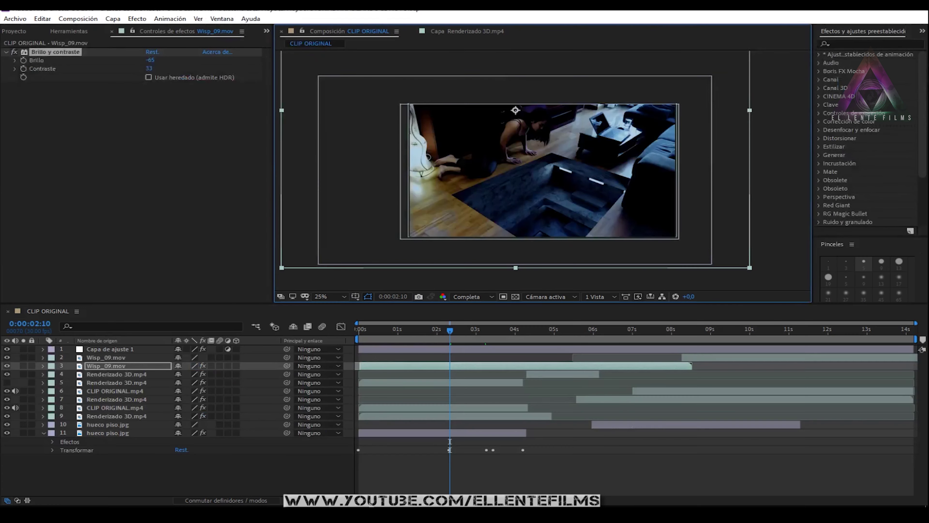
- Disable the Film effect on the adjustment layer Capa de ajuste 1
left_click(126, 348)
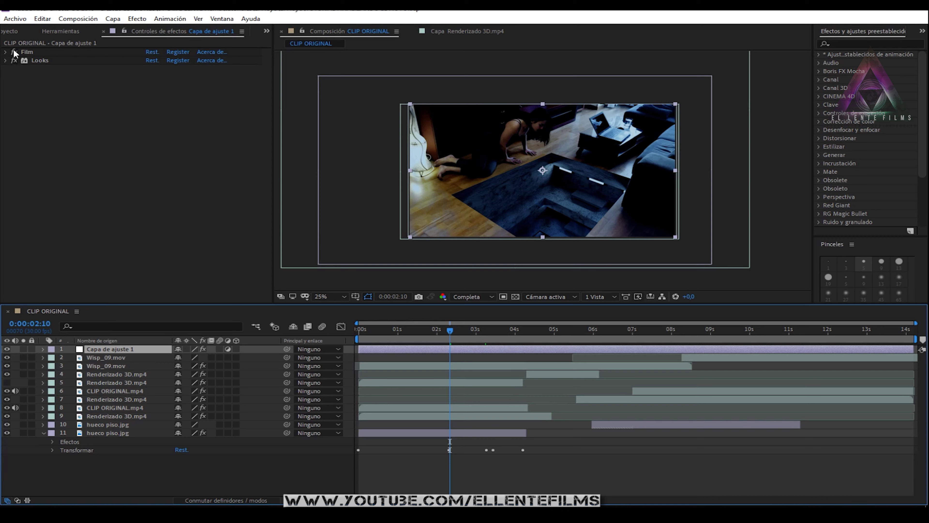
left_click(15, 52)
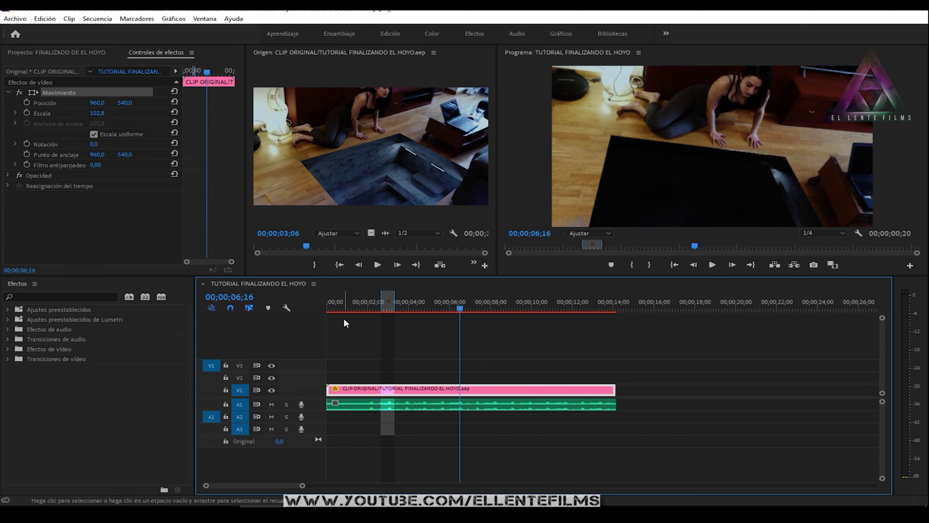
left_click(356, 310)
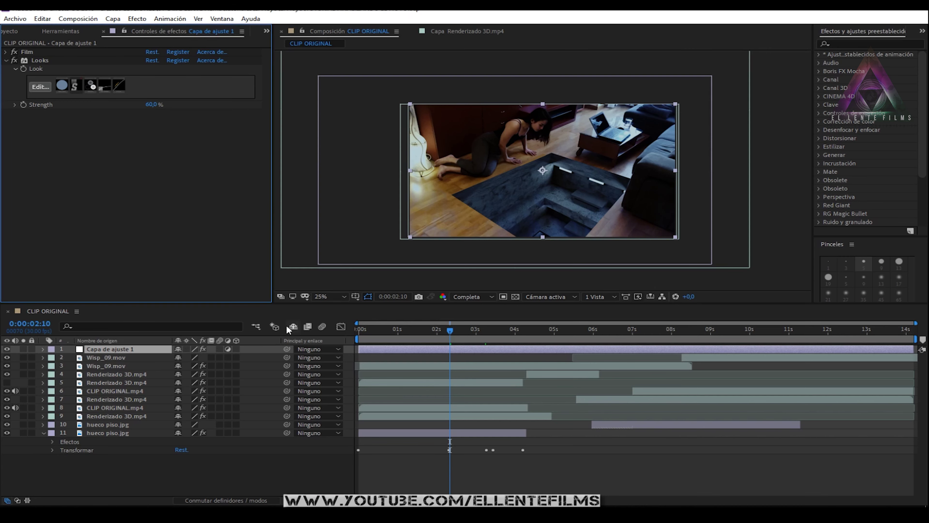
left_click(6, 61)
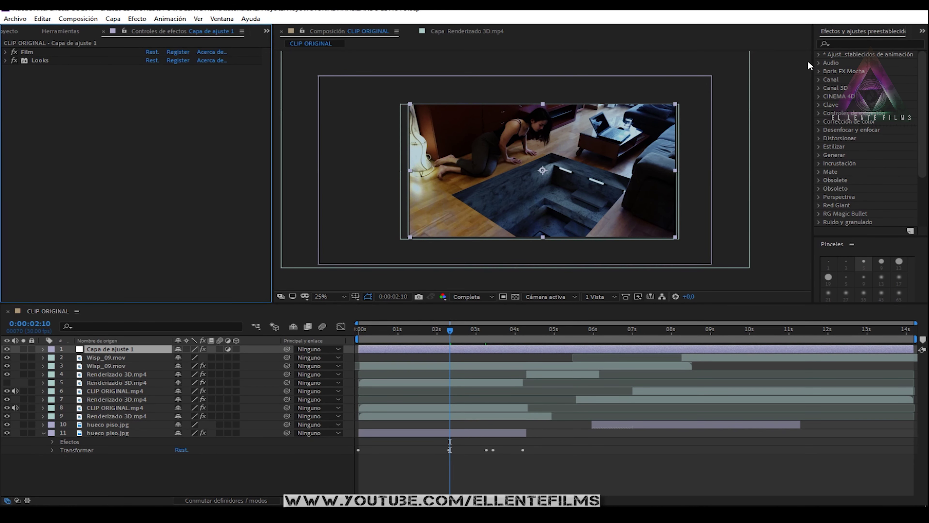
- Apply the Twitch Jitter preset from Presets to the adjustment layer
left_click(814, 73)
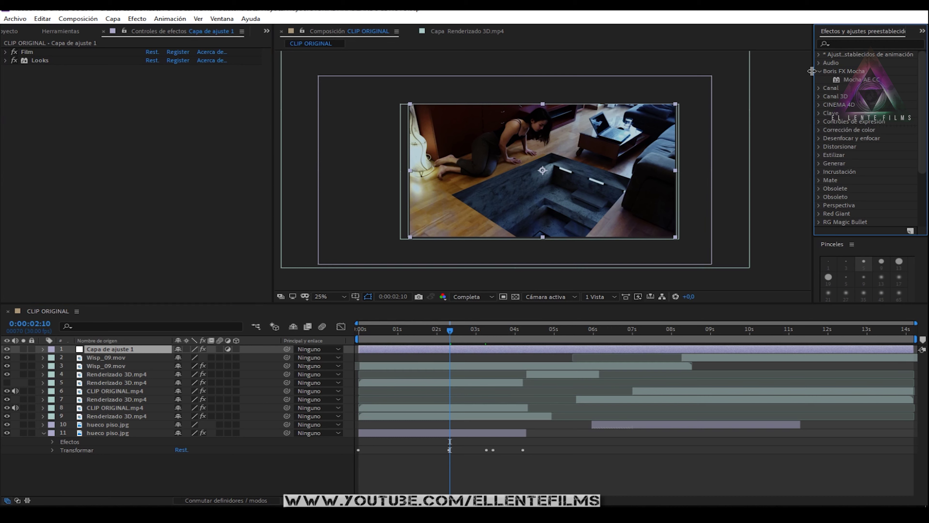
left_click_drag(812, 71, 765, 61)
left_click(767, 55)
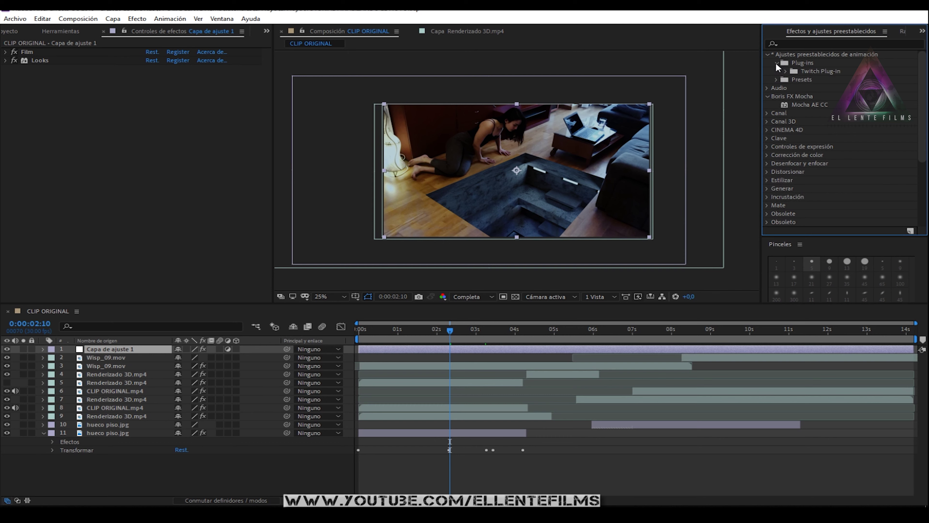
left_click(777, 69)
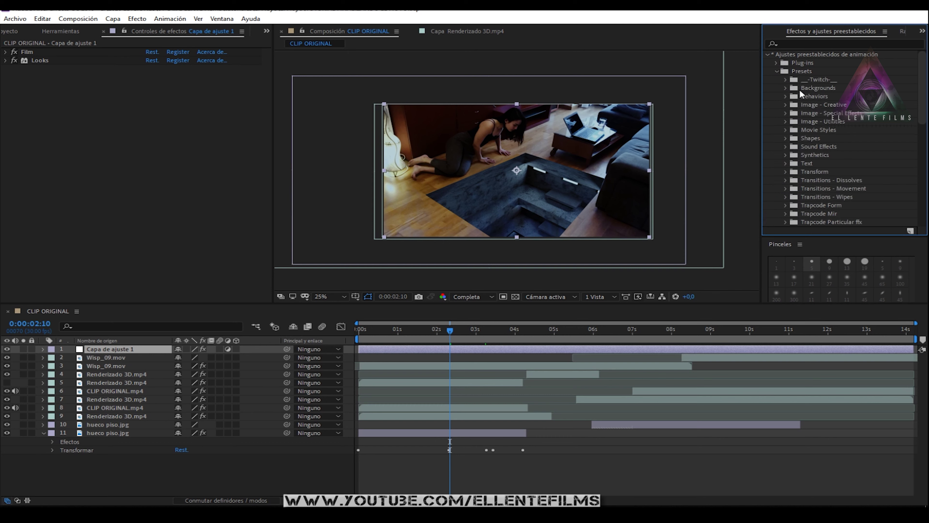
scroll(846, 199, "down", 3)
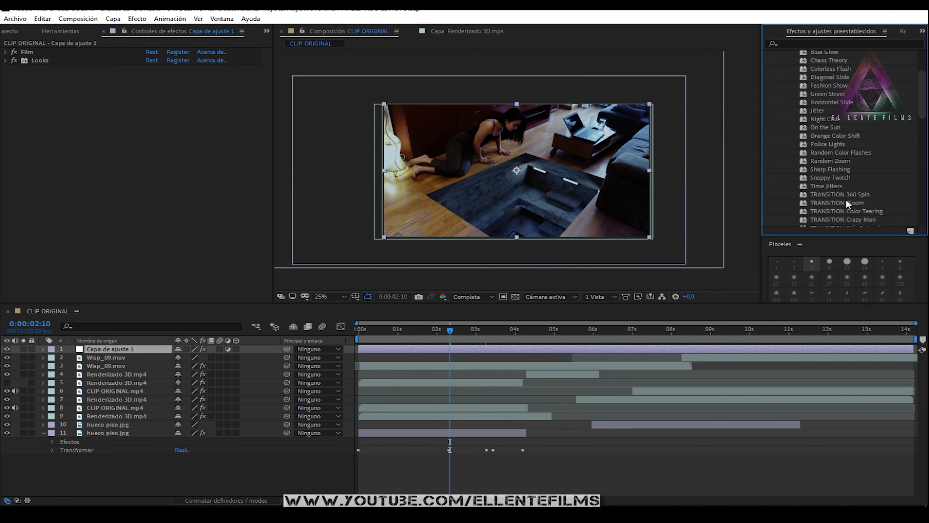
scroll(846, 199, "down", 2)
scroll(826, 105, "up", 1)
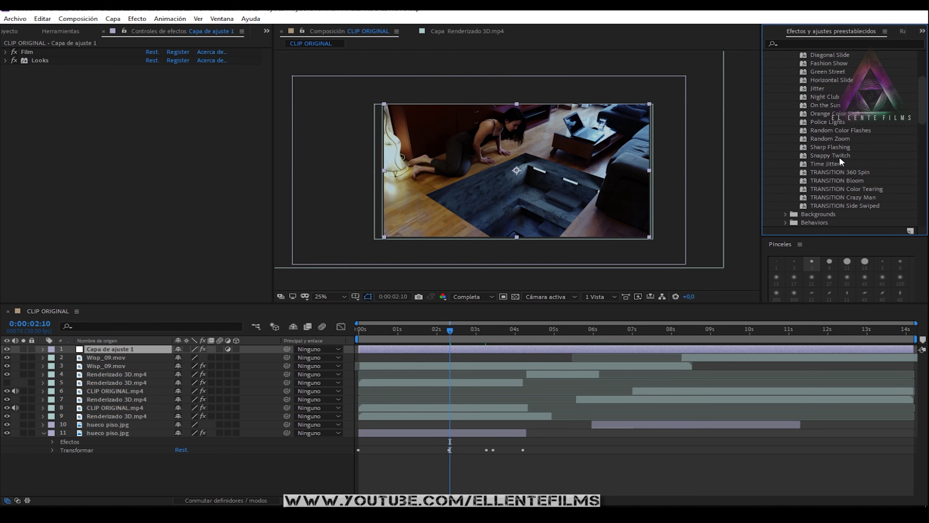
scroll(840, 162, "up", 1)
left_click(832, 117)
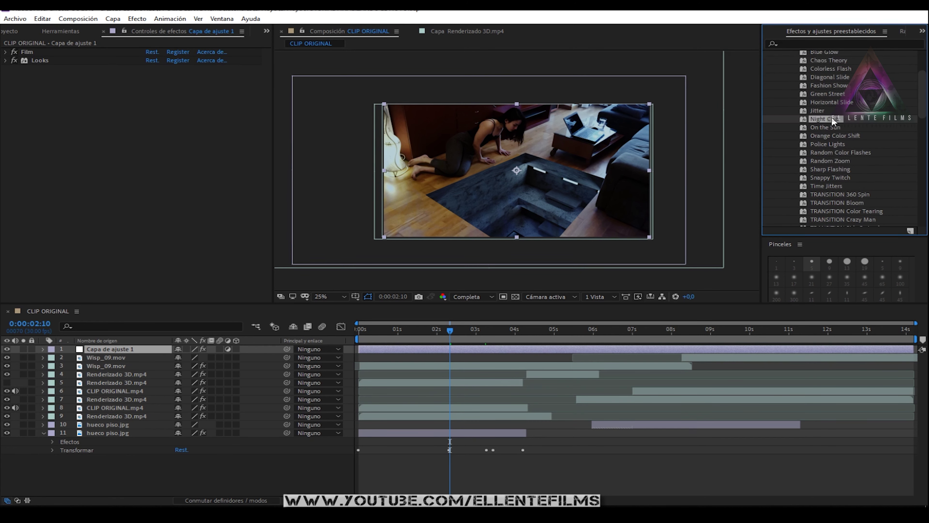
left_click(817, 111)
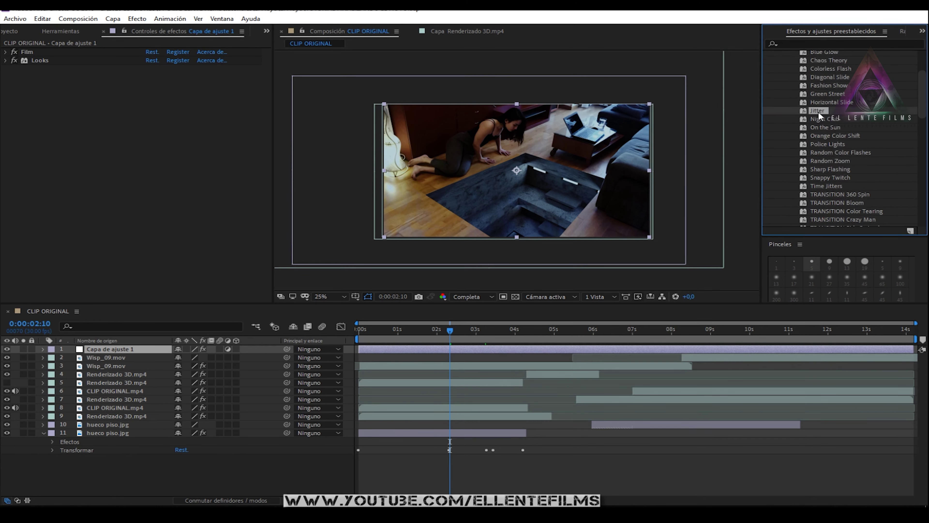
left_click_drag(746, 126, 197, 145)
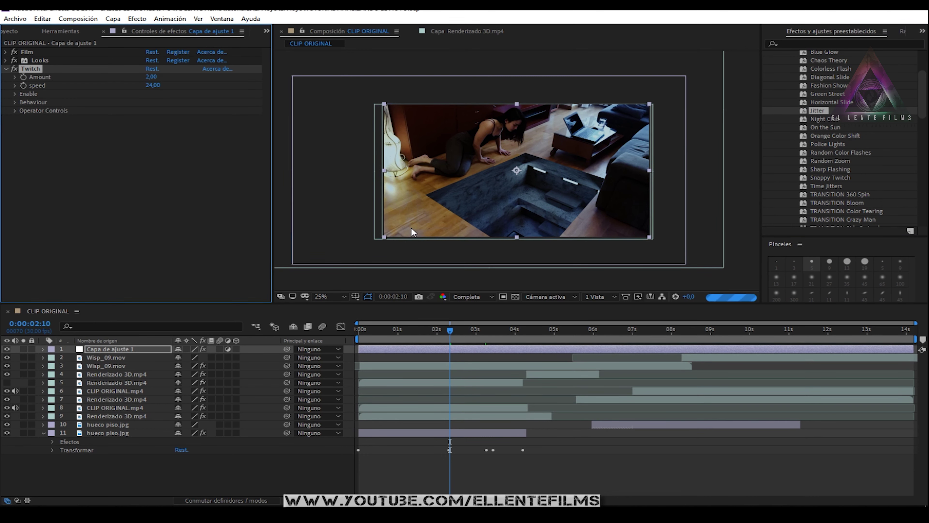
- Lower the Twitch speed to 10 and preview the effect with layer outlines hidden
left_click_drag(451, 328, 466, 331)
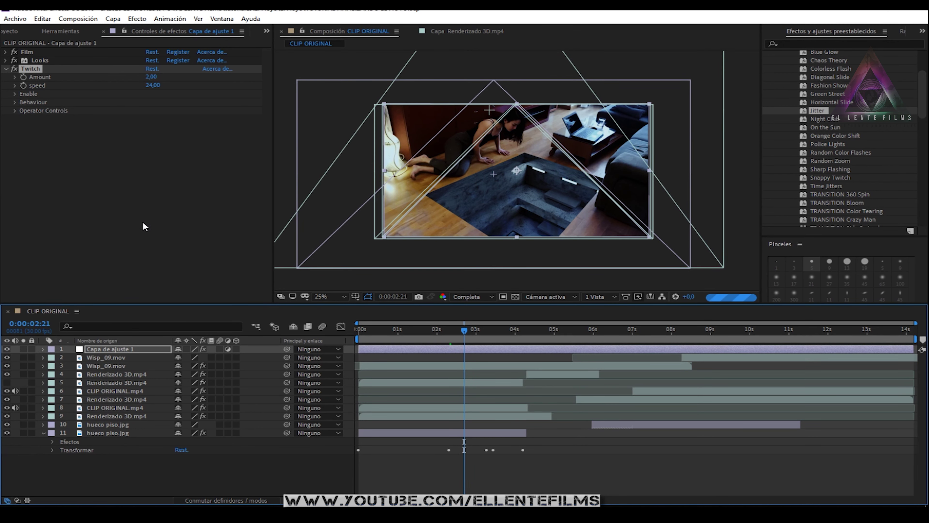
left_click_drag(151, 85, 150, 90)
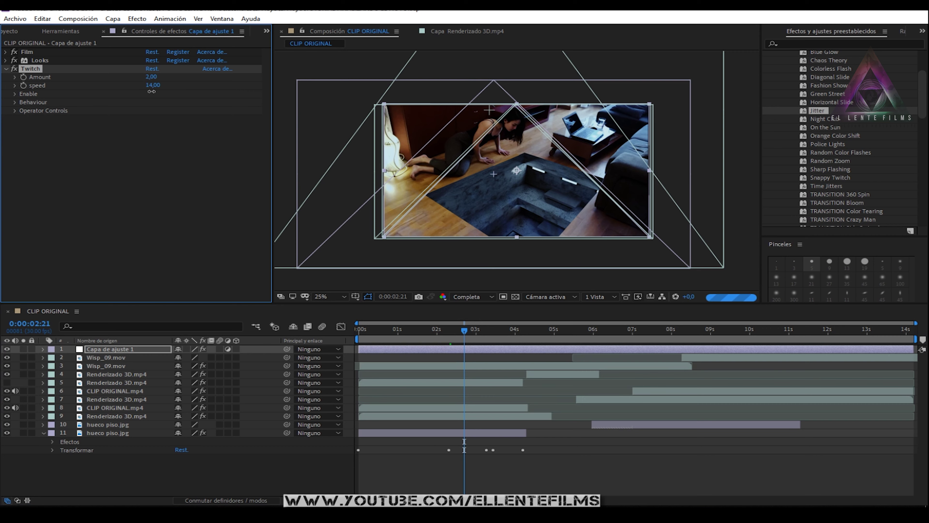
left_click(159, 165)
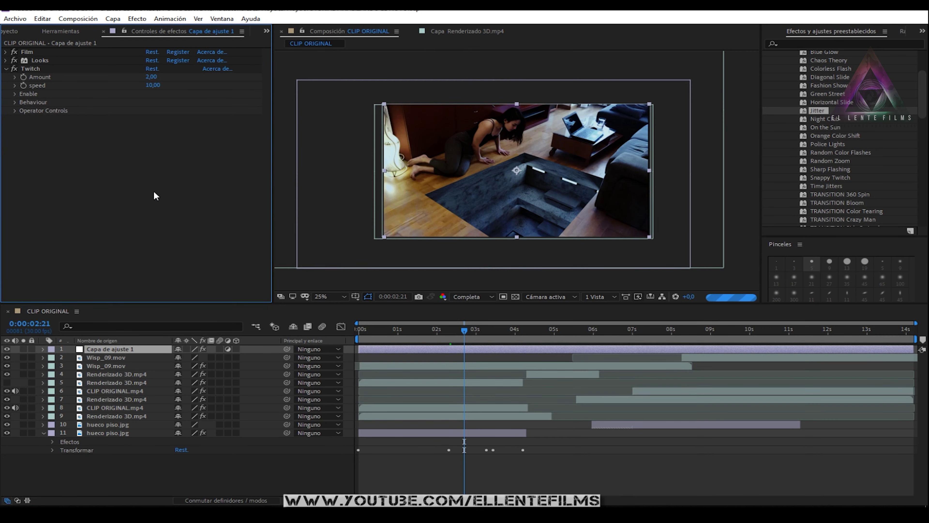
key("ctrl+shift+h")
left_click_drag(492, 332, 522, 331)
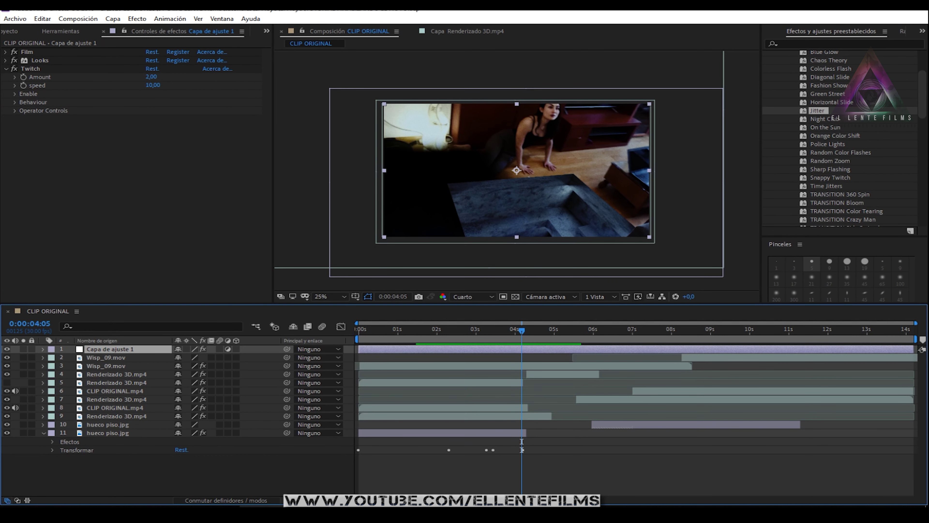
mouse_move(282, 517)
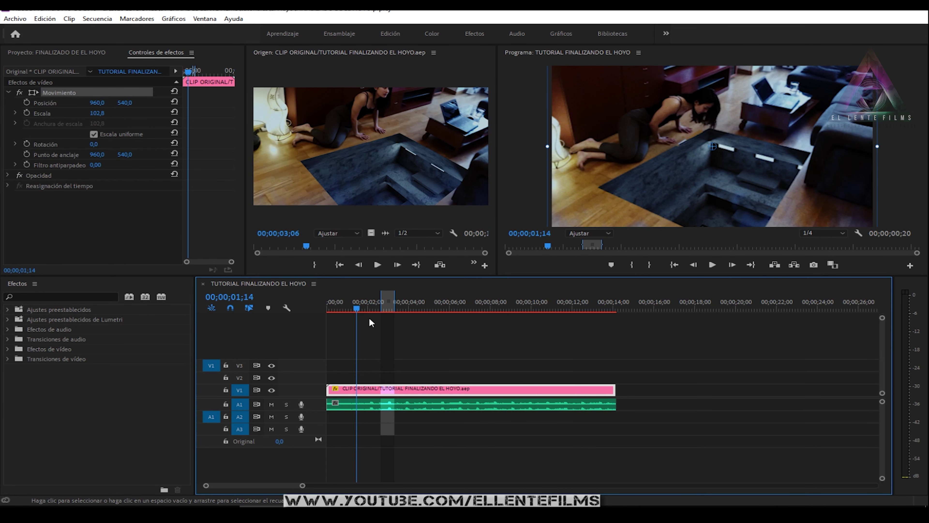
- Audition SIRENA Y PLATAFORMA.mp3 in the Source monitor and place its audio on track A3
left_click_drag(373, 306, 323, 295)
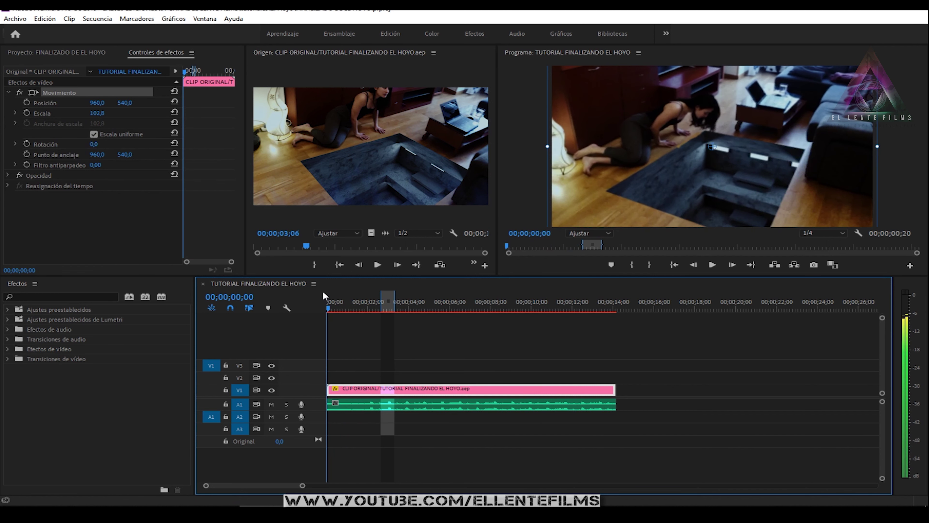
left_click(43, 53)
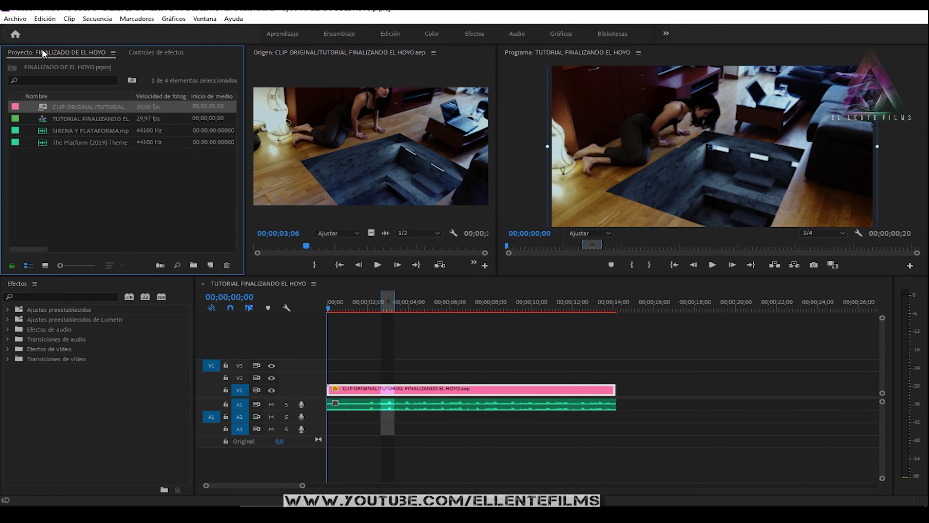
left_click(56, 129)
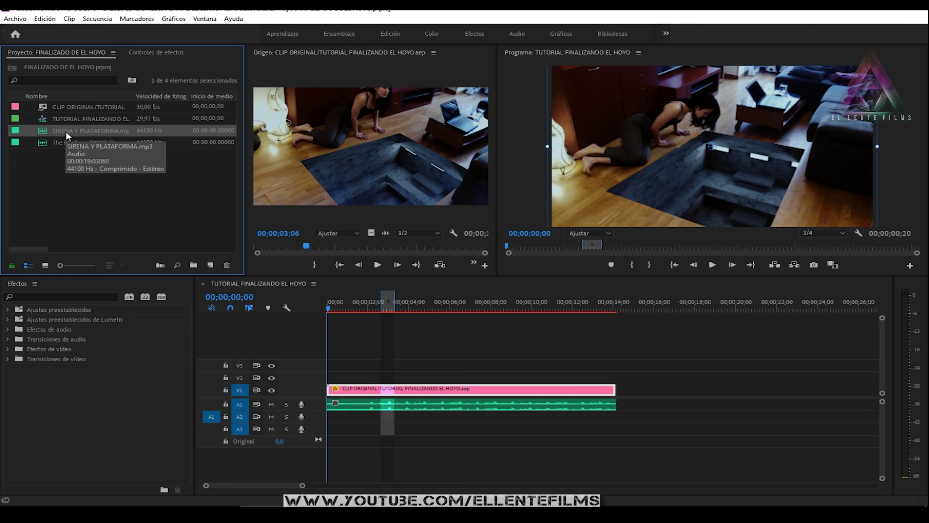
left_click_drag(242, 139, 359, 139)
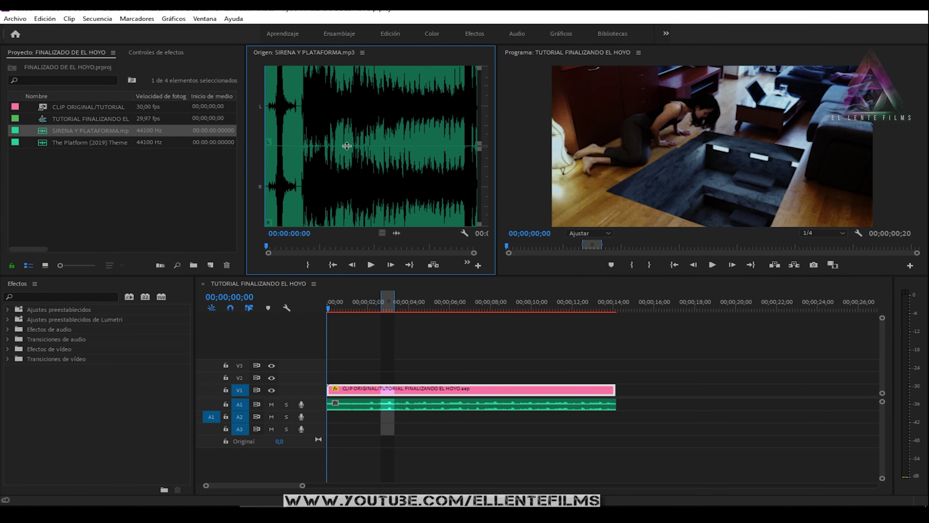
left_click(371, 264)
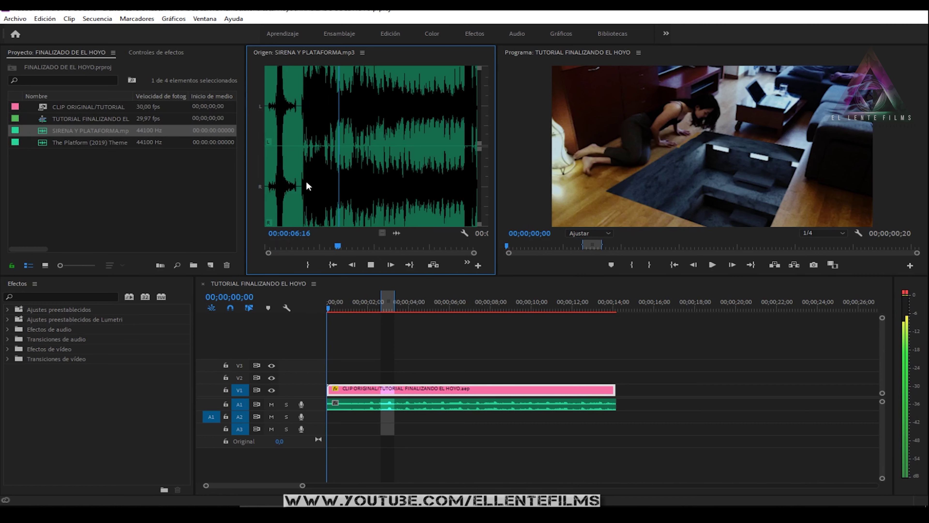
left_click_drag(293, 168, 293, 169)
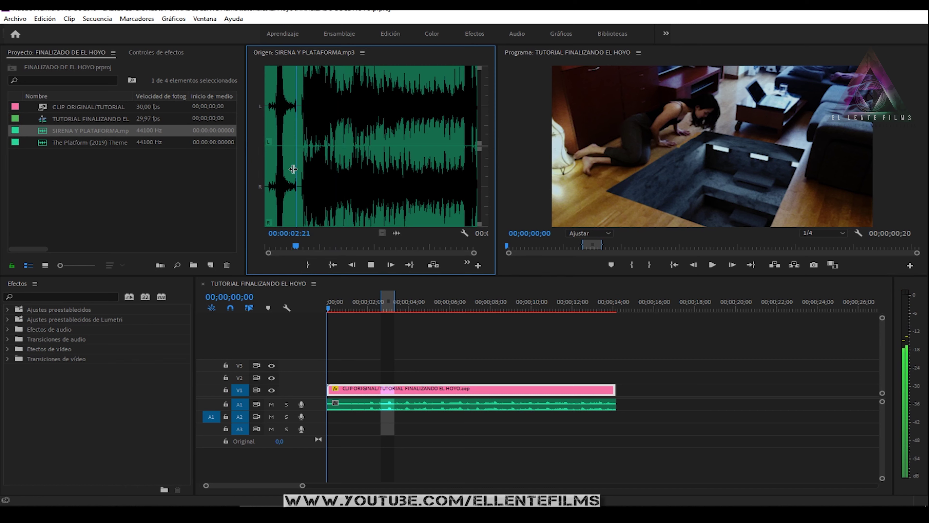
left_click_drag(294, 169, 295, 169)
left_click_drag(401, 234, 346, 439)
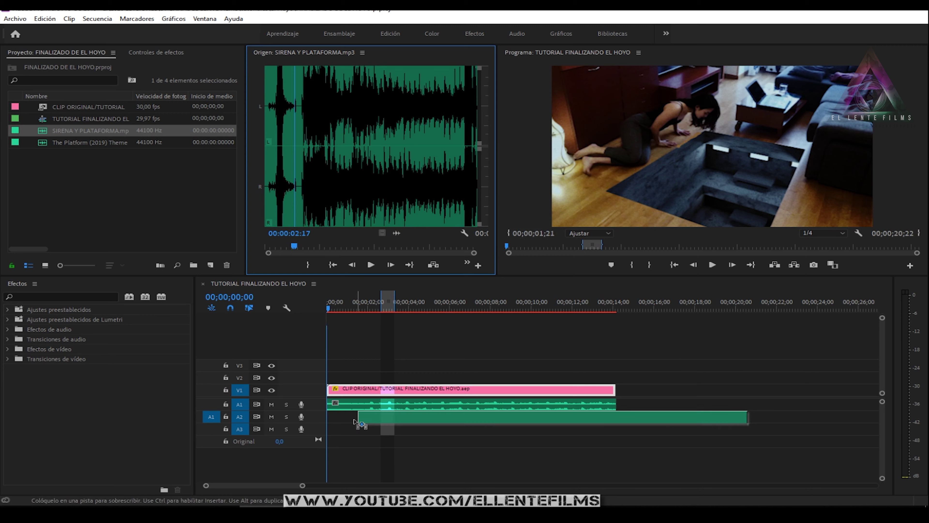
- Cut a short piece out of the siren audio at 02;18 and delete it, leaving a gap
key("space")
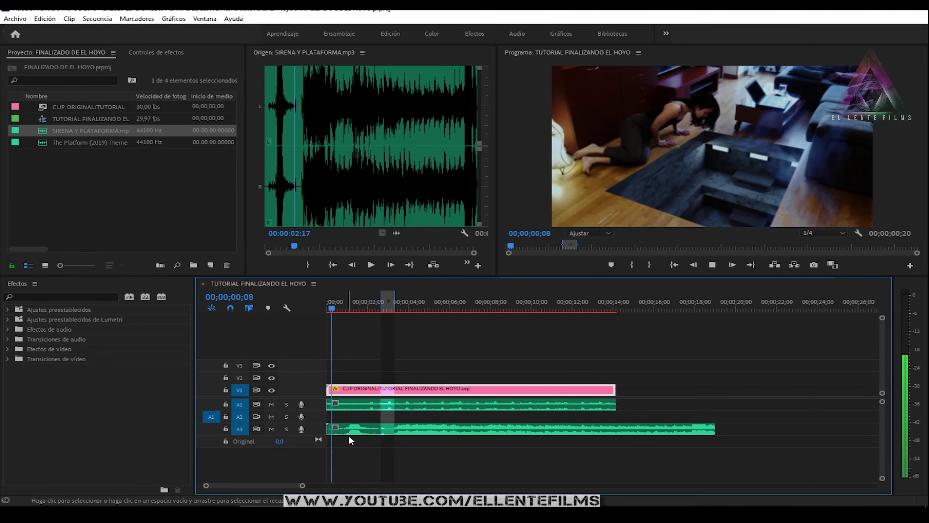
key("=")
key("=")
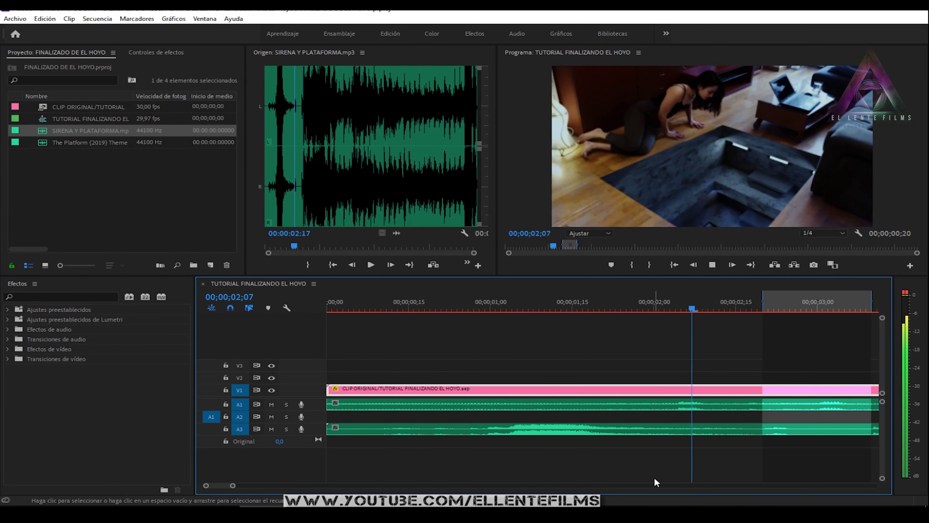
key("space")
key("c")
left_click(844, 429)
key("v")
left_click(806, 432)
key("Delete")
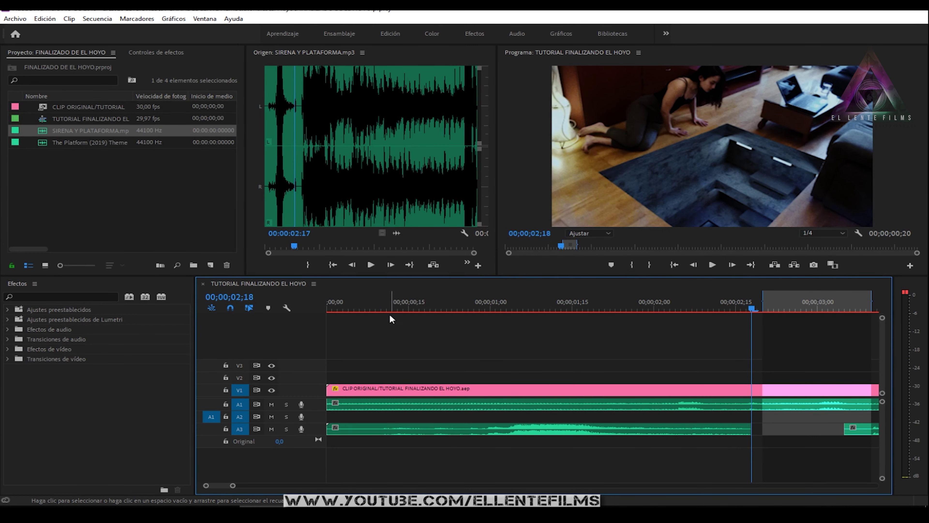
left_click(390, 312)
key("space")
- Trim the siren clip to end with the video, mark the sequence range, and save
scroll(727, 442, "down", 3)
scroll(703, 443, "down", 3)
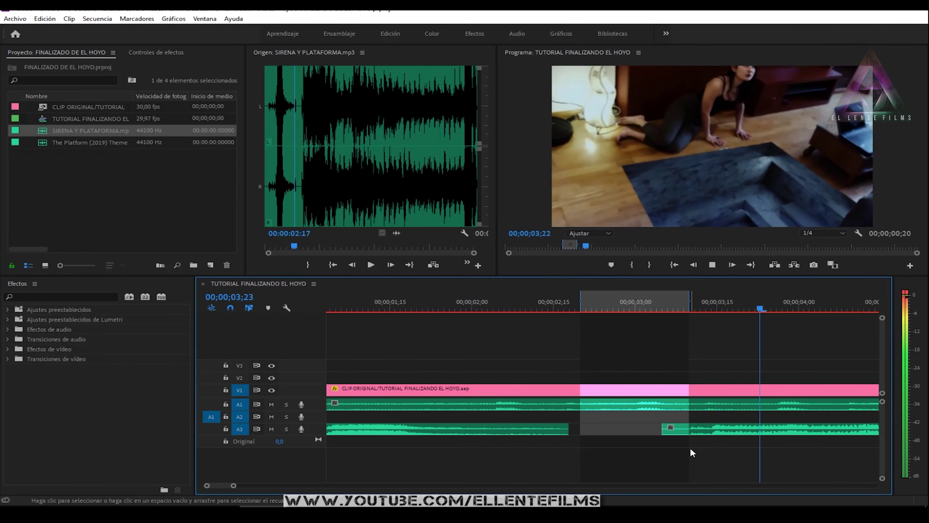
key("minus")
key("minus")
key("minus")
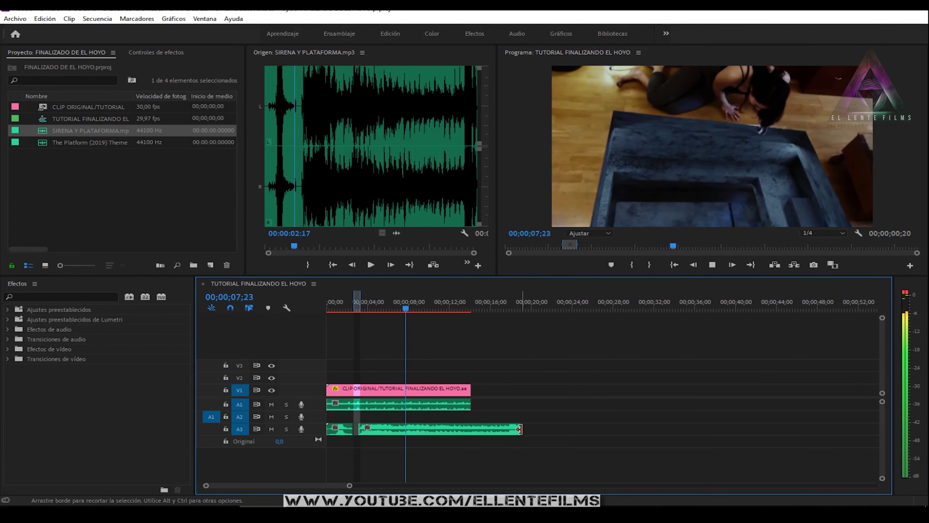
left_click_drag(520, 429, 471, 414)
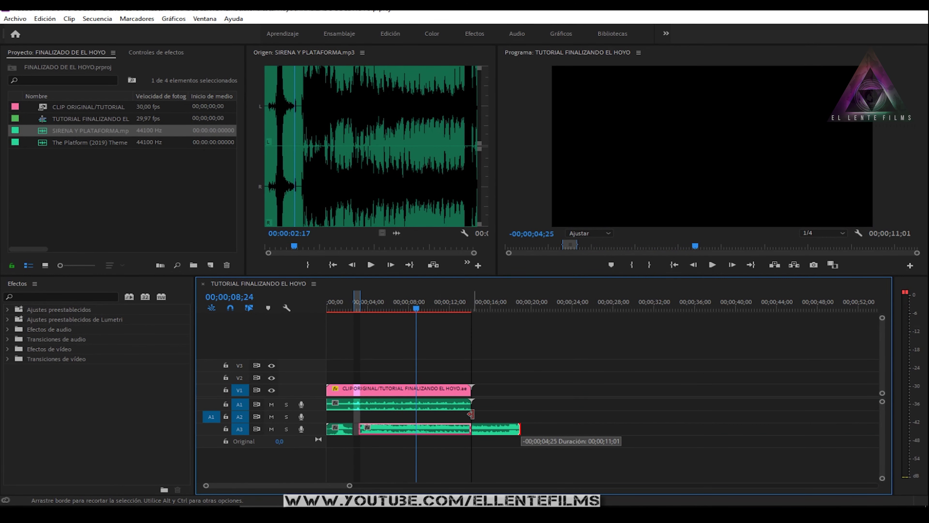
mouse_move(500, 447)
left_mouse_down()
mouse_move(367, 396)
mouse_move(338, 430)
left_mouse_up()
key("slash")
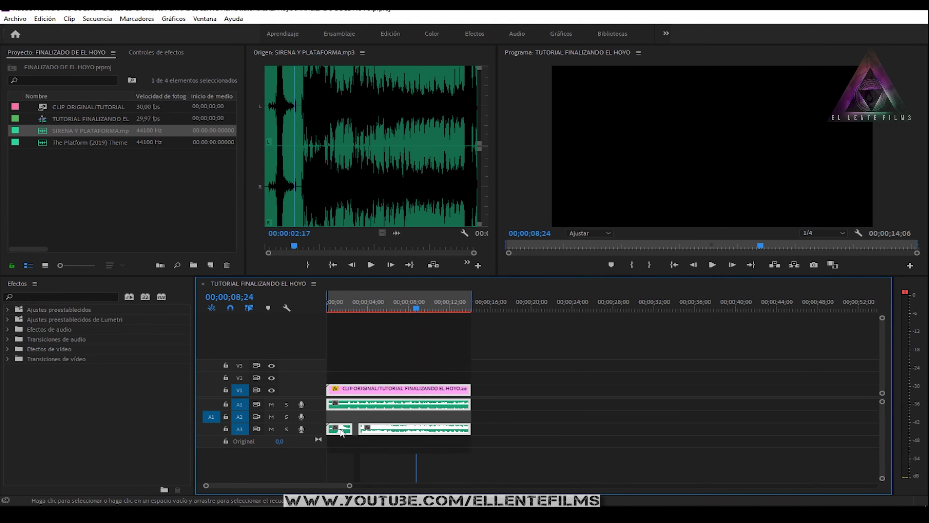
key("ctrl+s")
left_click_drag(357, 305, 371, 308)
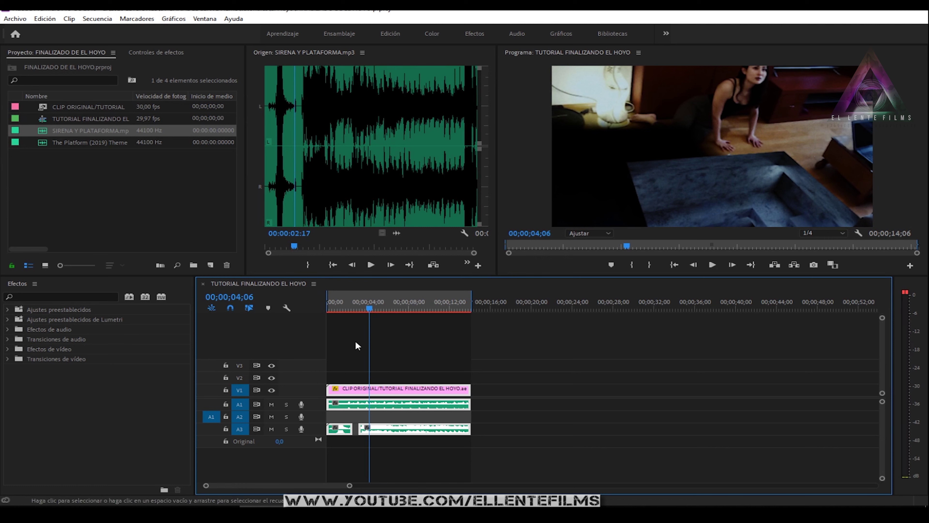
left_click(301, 418)
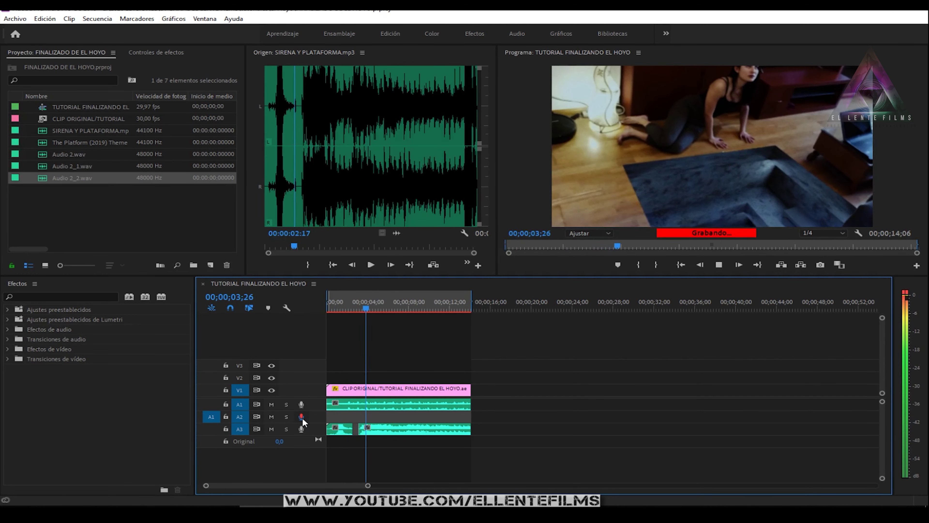
- Stop the voice-over recording on A2 and play it back from 01;14
left_click(301, 417)
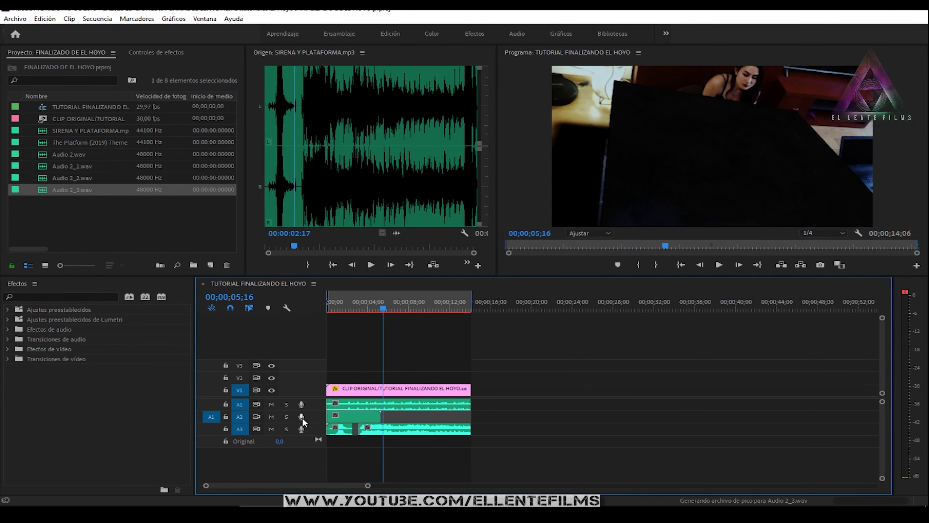
left_click(342, 311)
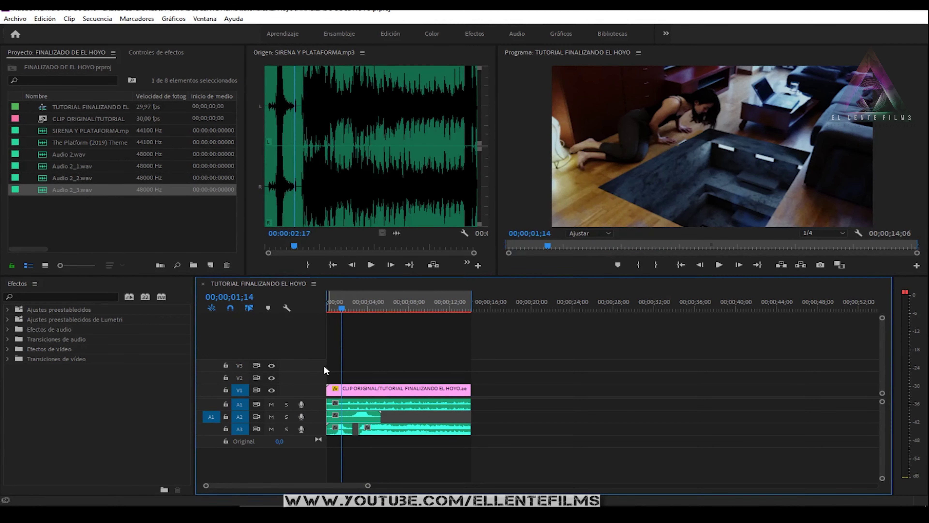
key("space")
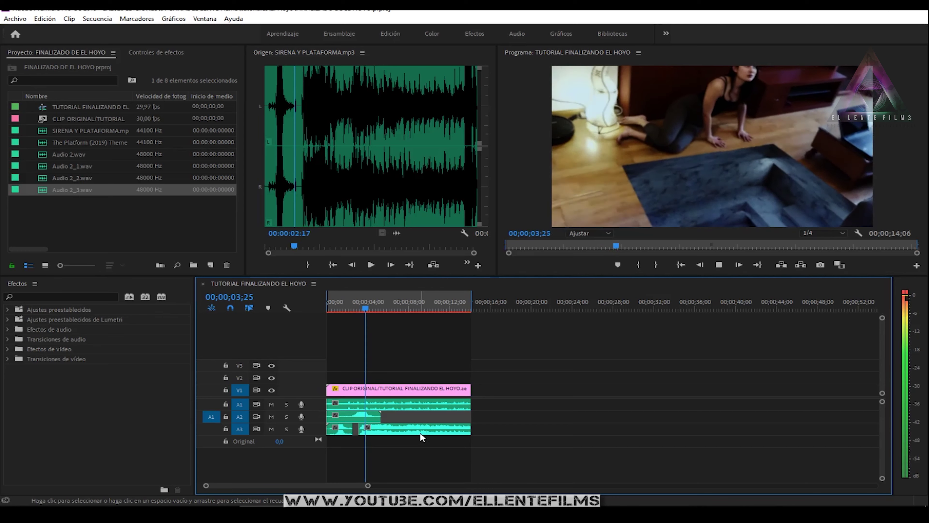
key("space")
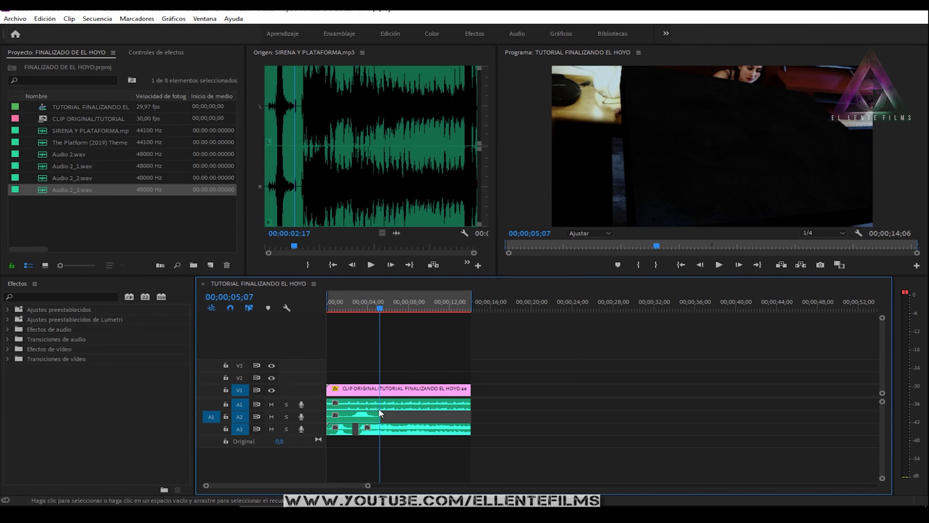
- Move the voice-over clip later on A2 and check its timing
key("equal")
left_click(420, 417)
left_click_drag(438, 423, 455, 421)
key("space")
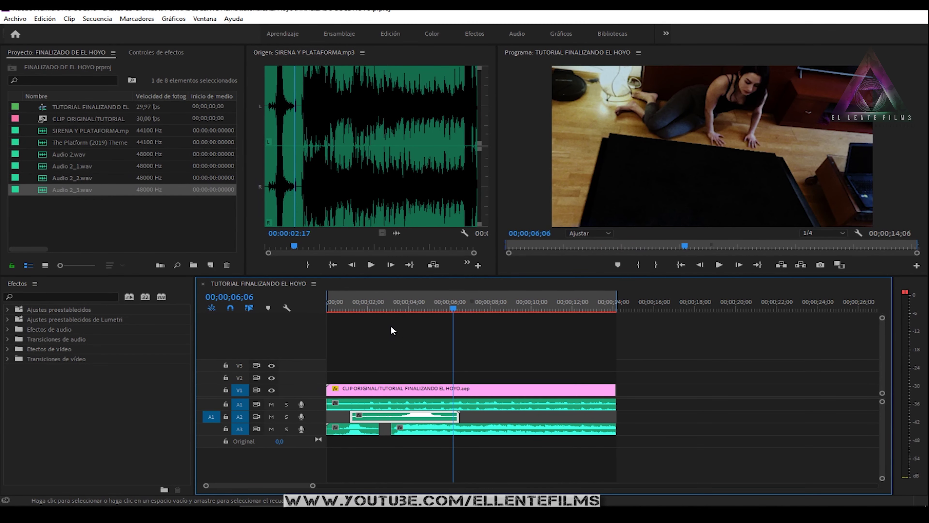
left_click(386, 303)
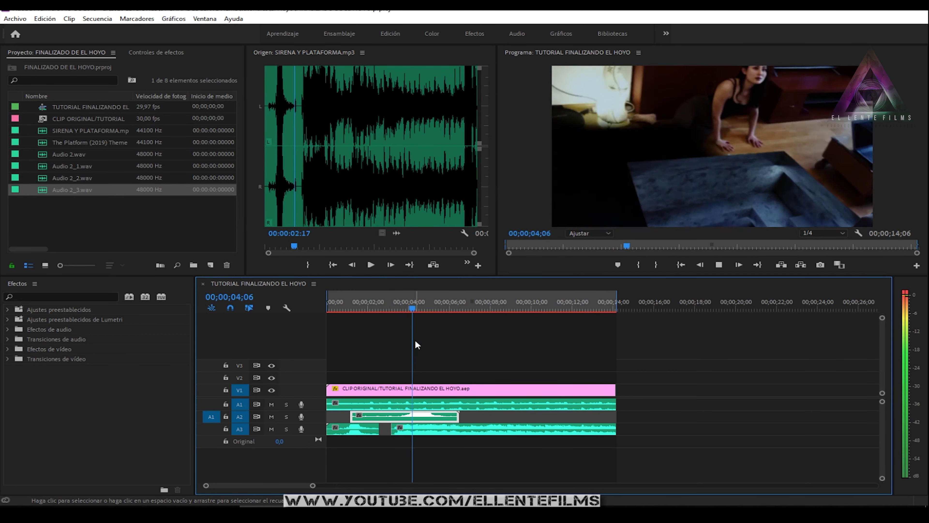
left_click_drag(401, 308, 422, 315)
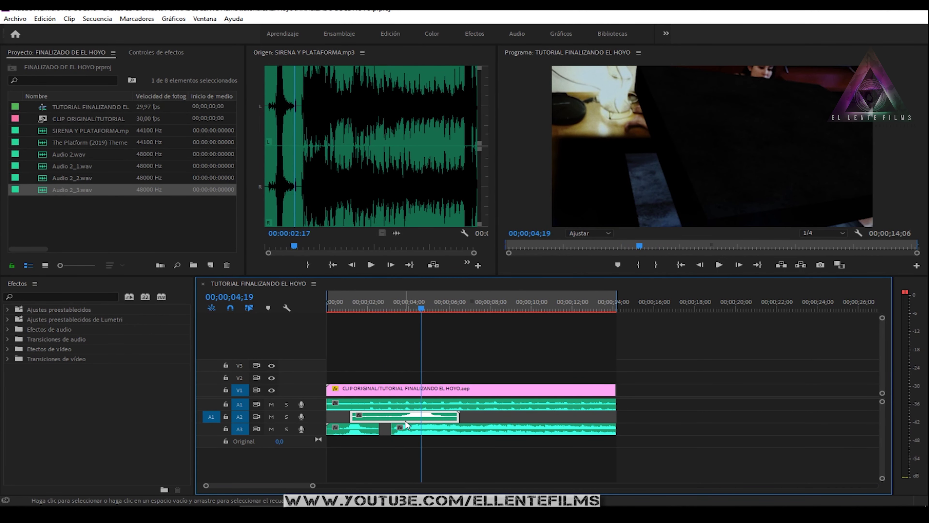
- Reposition the voice-over clip, nudge it about 4 frames earlier, and start a second take
left_click_drag(407, 421, 437, 417)
key("=")
left_click(430, 307)
key("space")
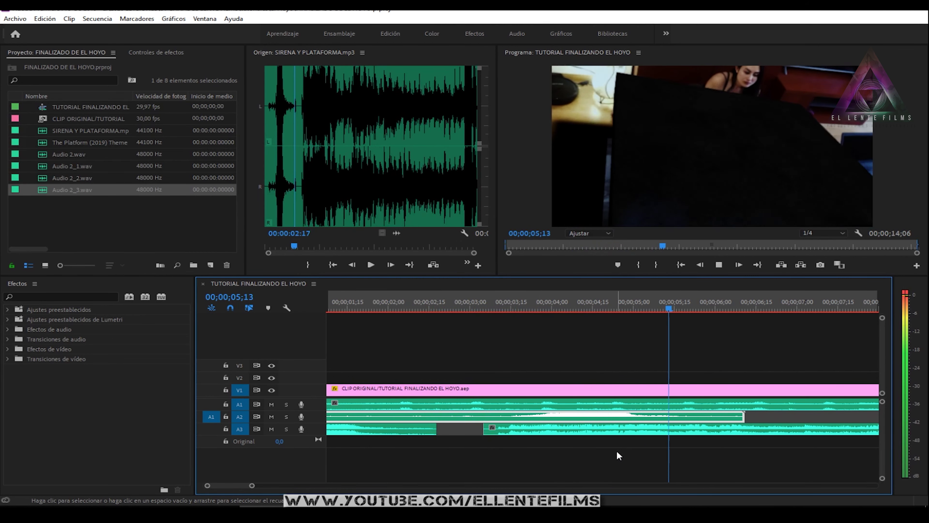
left_click_drag(607, 420, 596, 420)
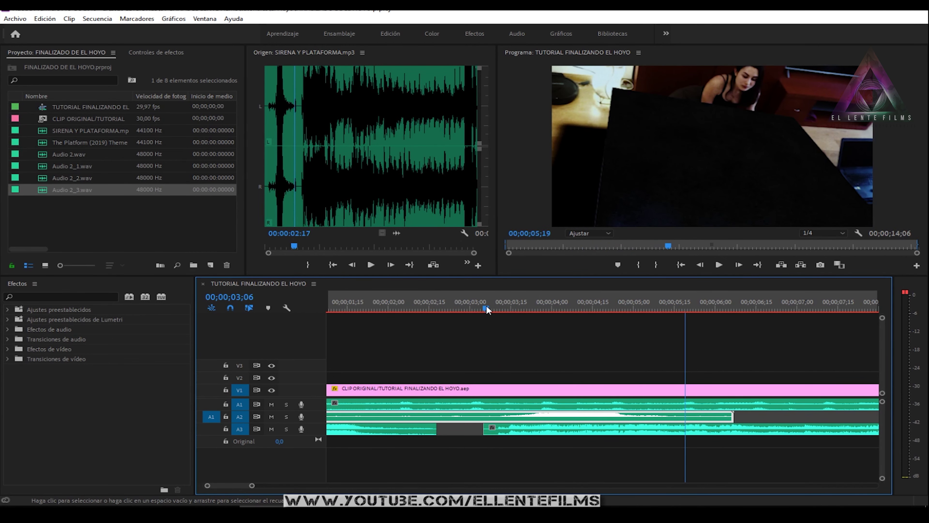
left_click(489, 304)
key("space")
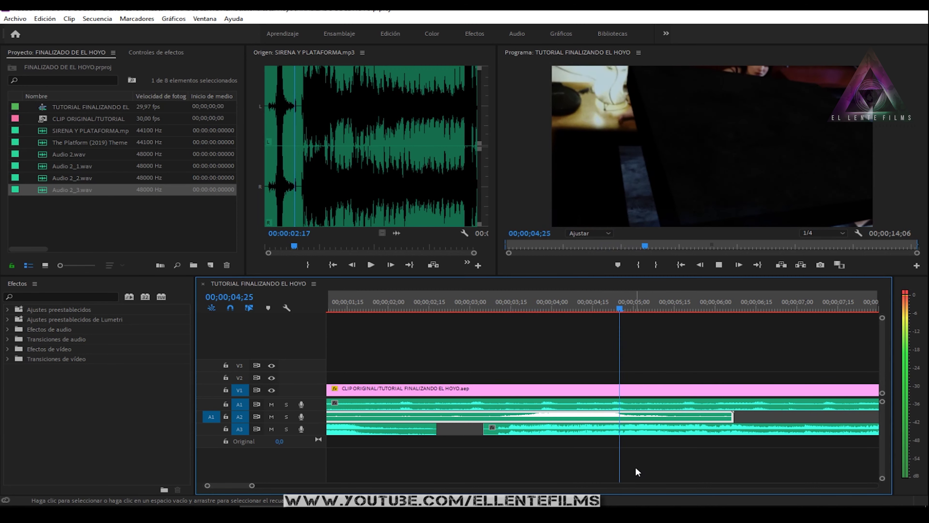
left_click(301, 417)
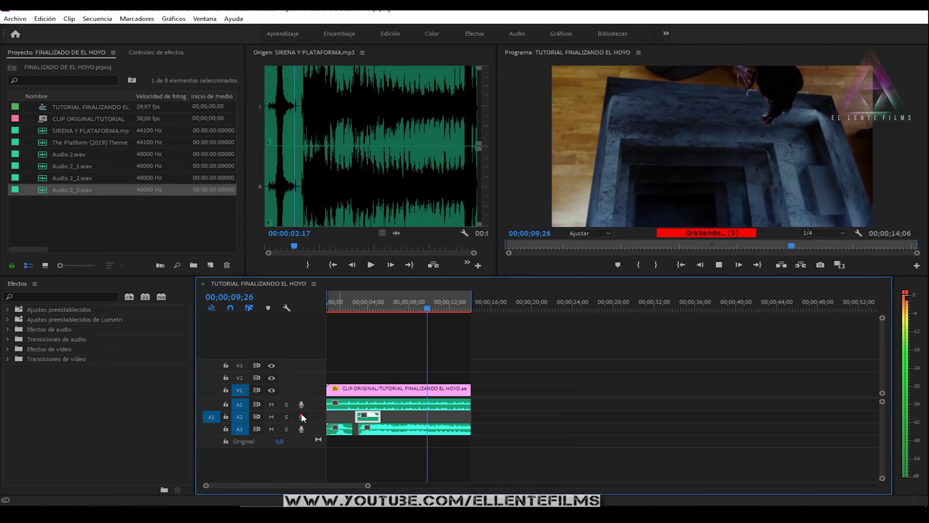
- Stop the second voice-over take on track A4, save, and return the zoomed-out sequence to its start
left_click(301, 416)
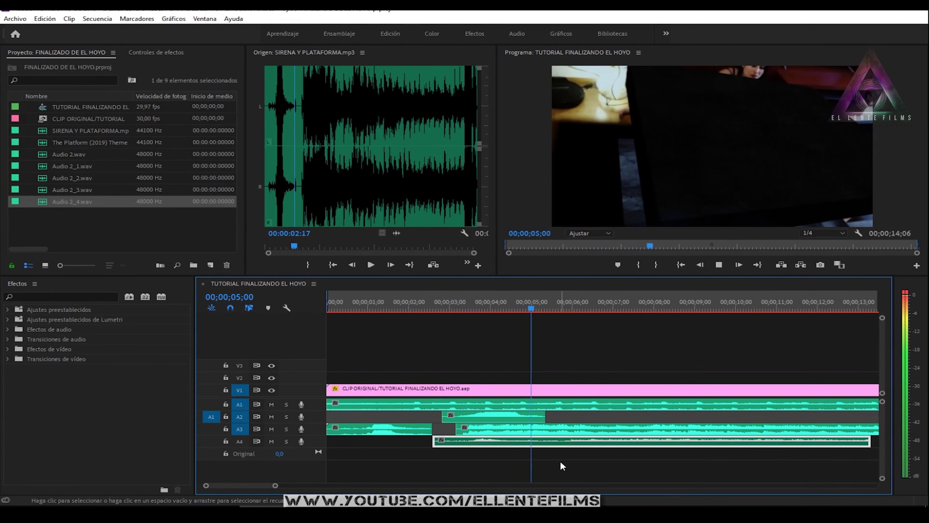
scroll(671, 449, "down", 2)
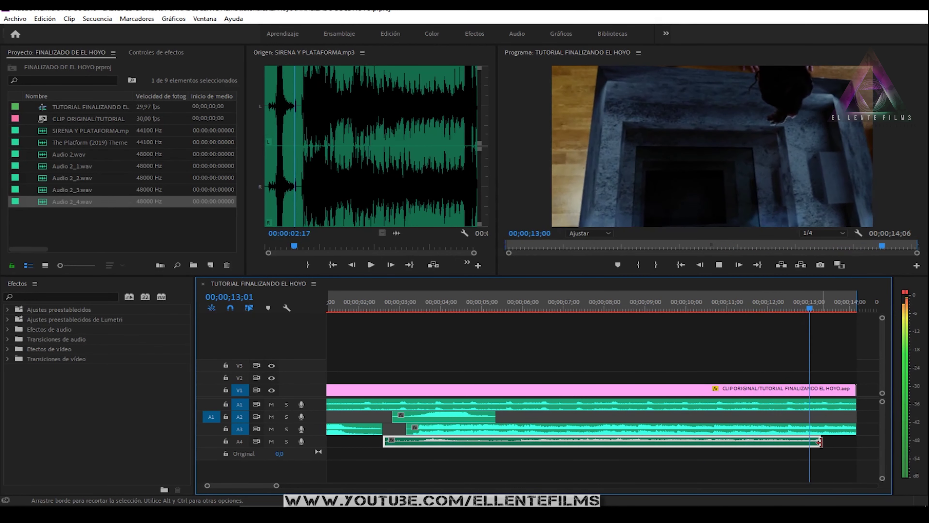
key("ctrl+s")
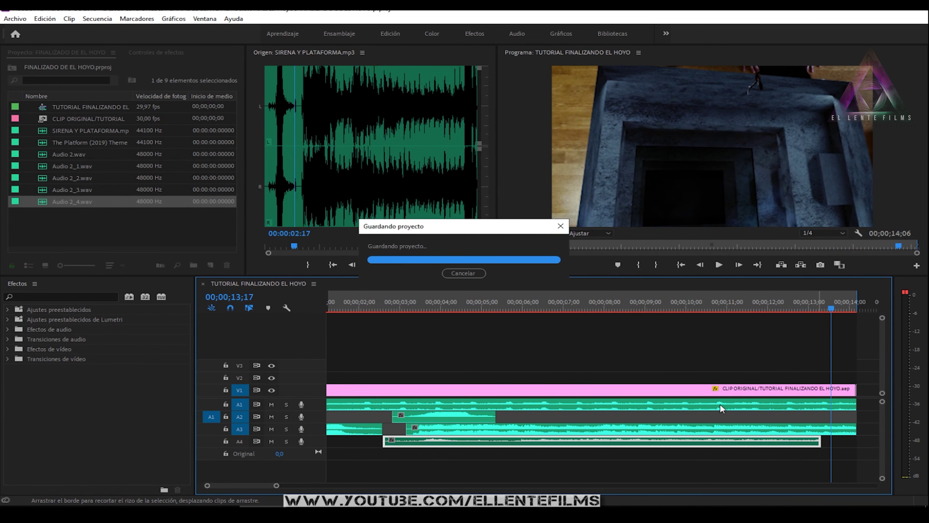
key("minus")
key("minus")
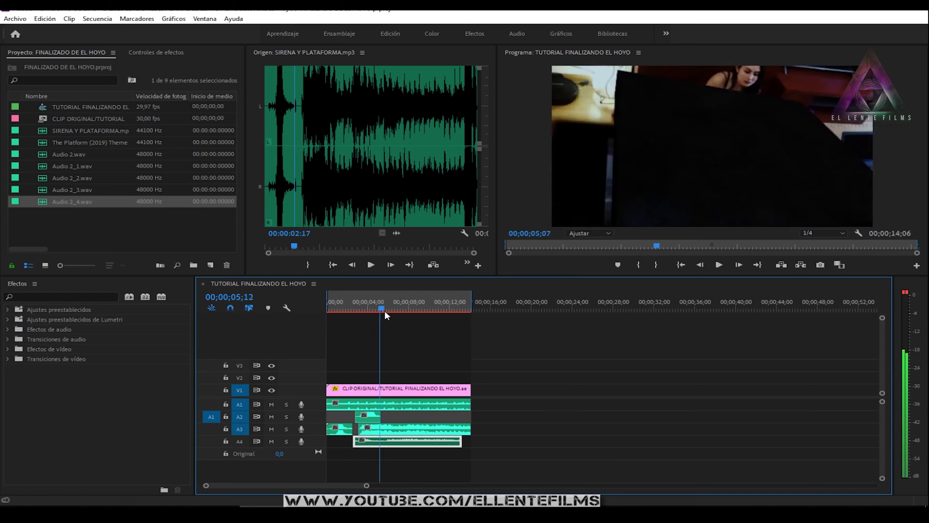
left_click_drag(358, 309, 328, 310)
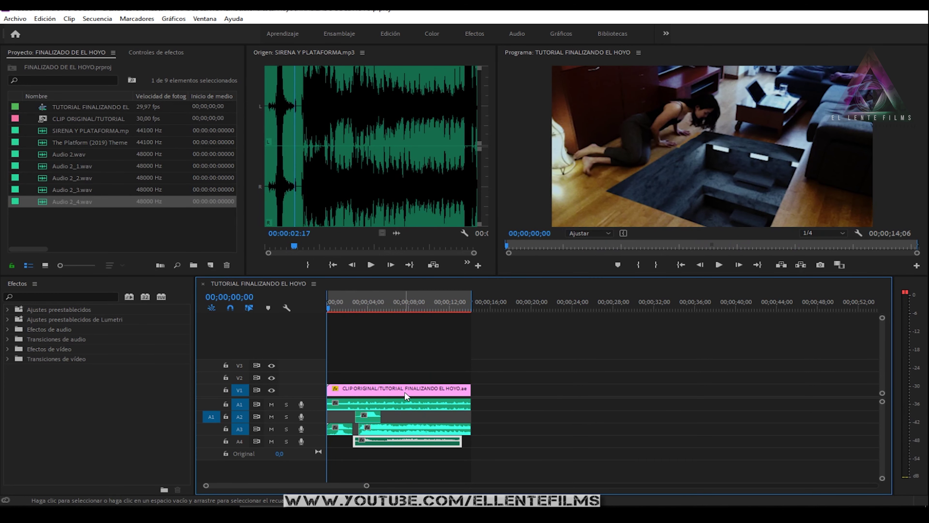
key("ctrl+s")
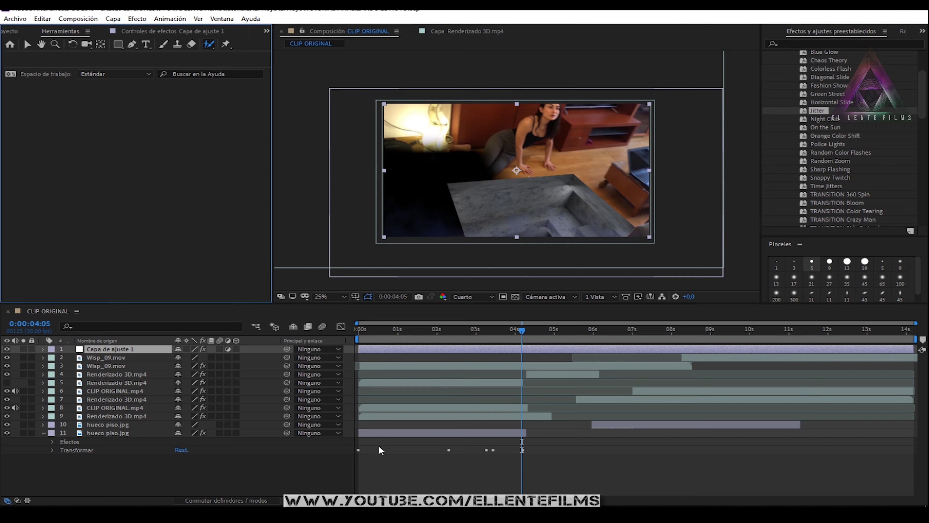
- Select the hueco piso.jpg layer and scrub CLIP ORIGINAL forward to 0:00:06:11
left_click(375, 433)
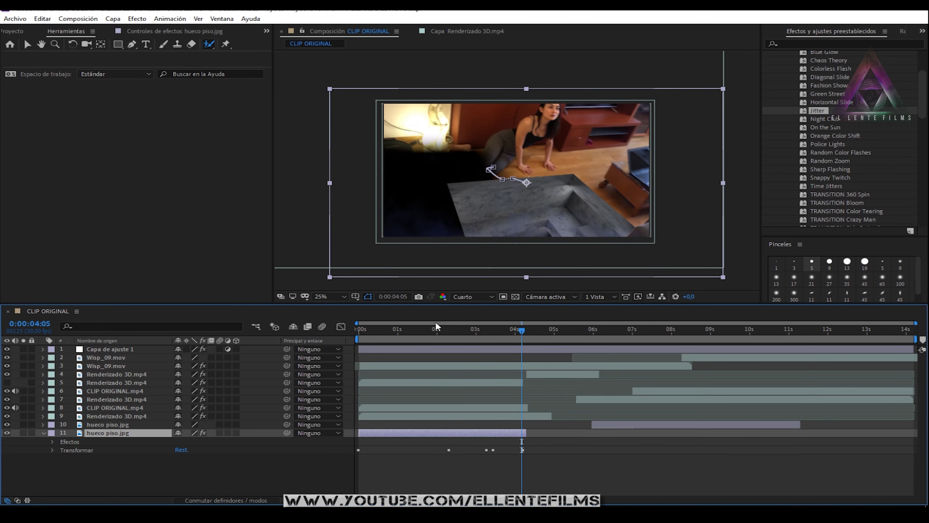
left_click_drag(375, 331, 654, 340)
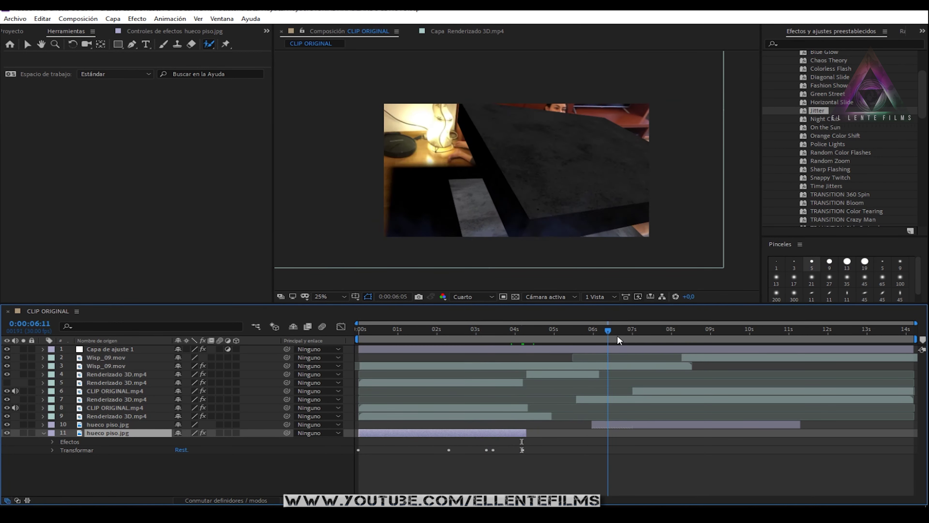